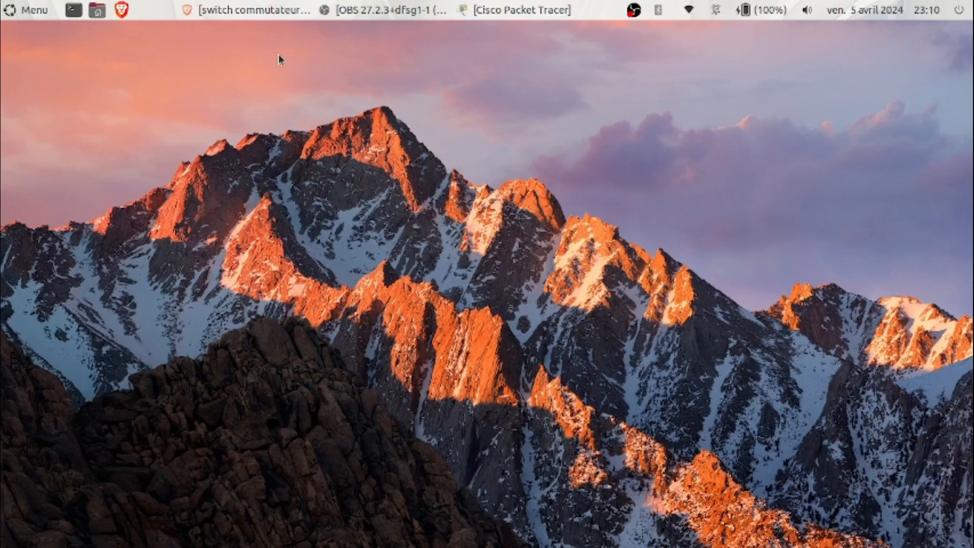
Step: View the D-LINK DS-1210-52 picture among the switch results in the browser and search for images of rj45
left_click(236, 10)
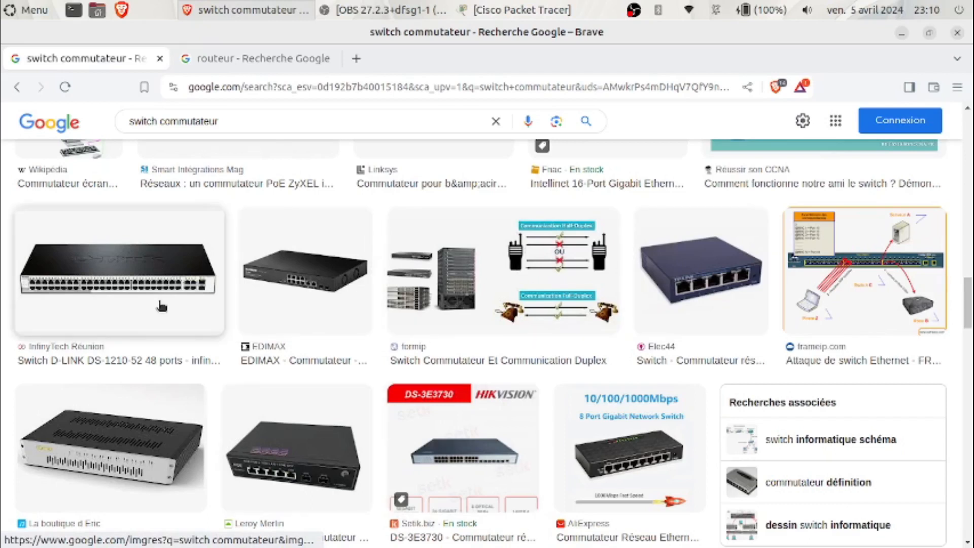
left_click(197, 306)
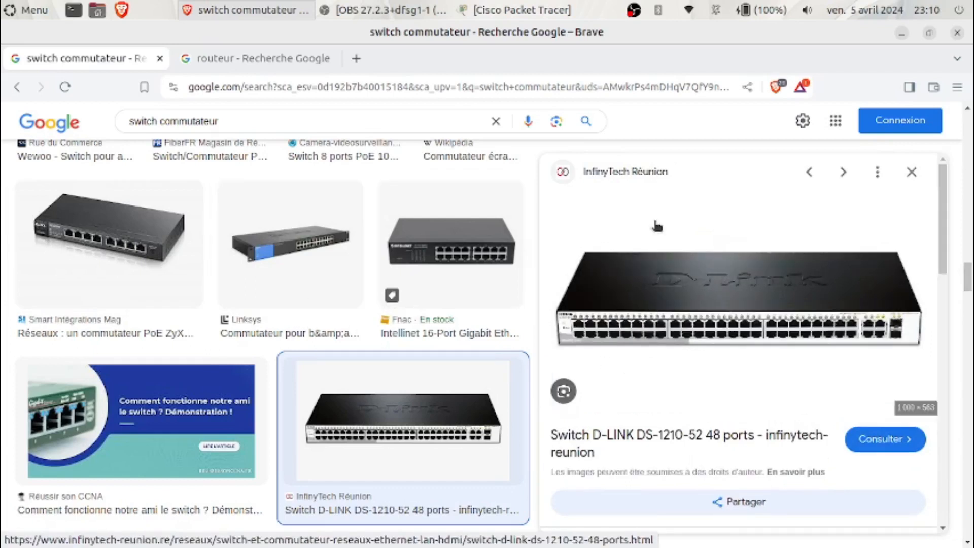
left_click(357, 58)
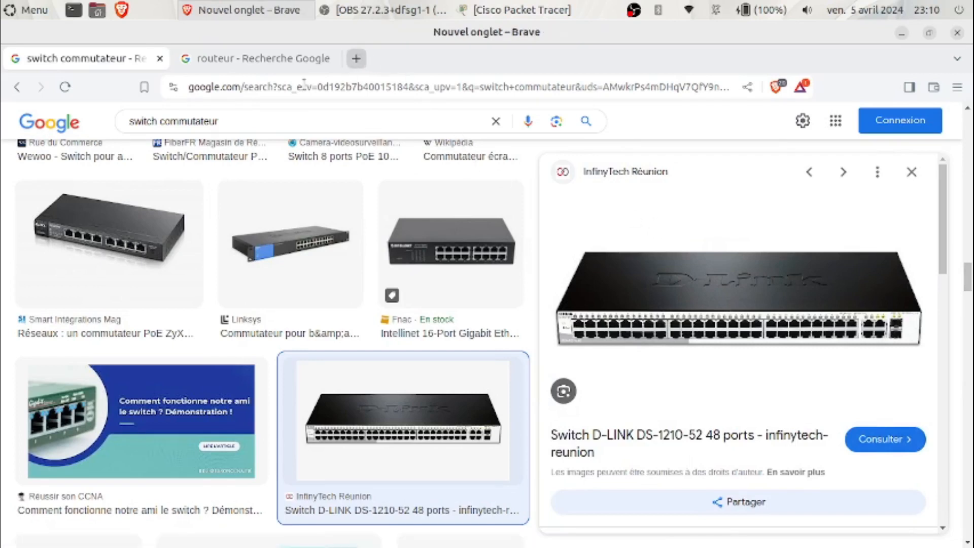
type("rj45")
key("Return")
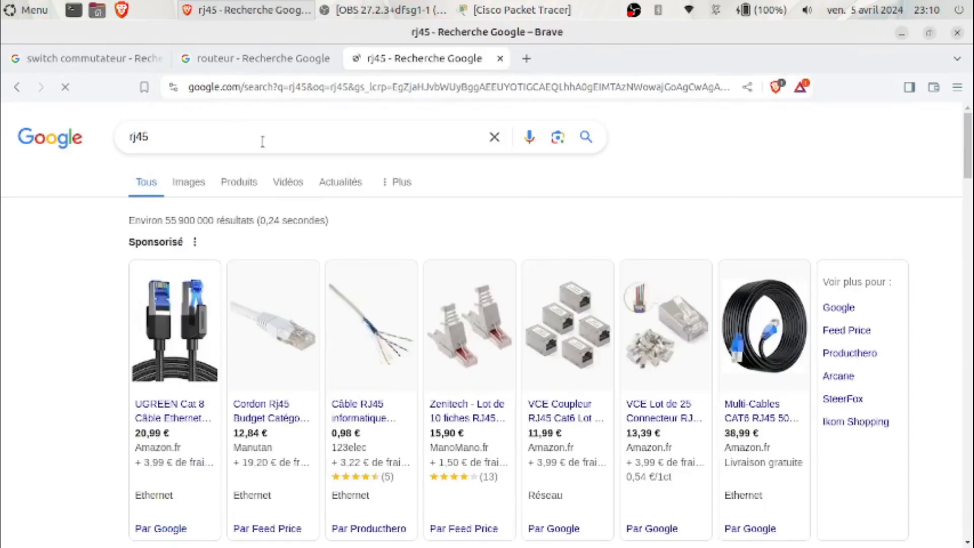
left_click(188, 181)
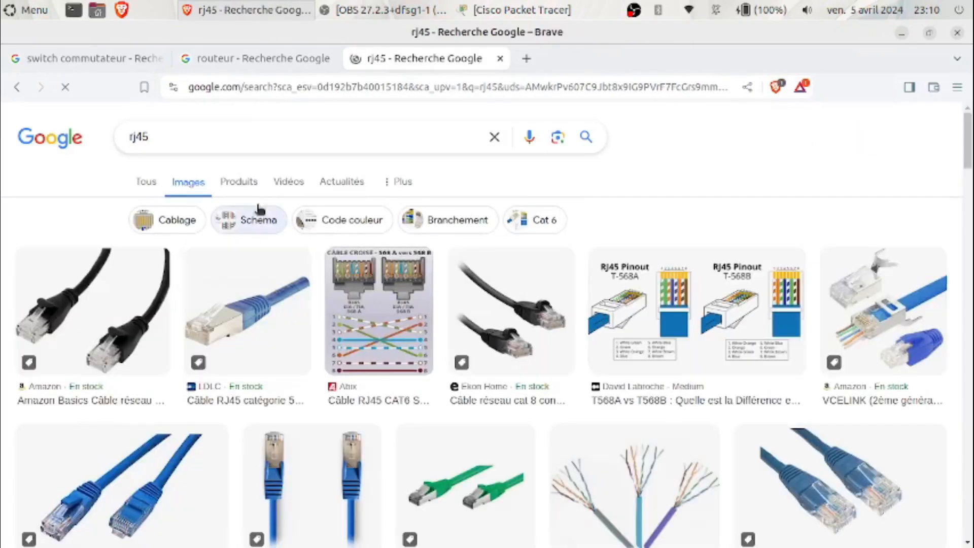
Step: Look through the routeur image results and close the browser with all its tabs
left_click(276, 57)
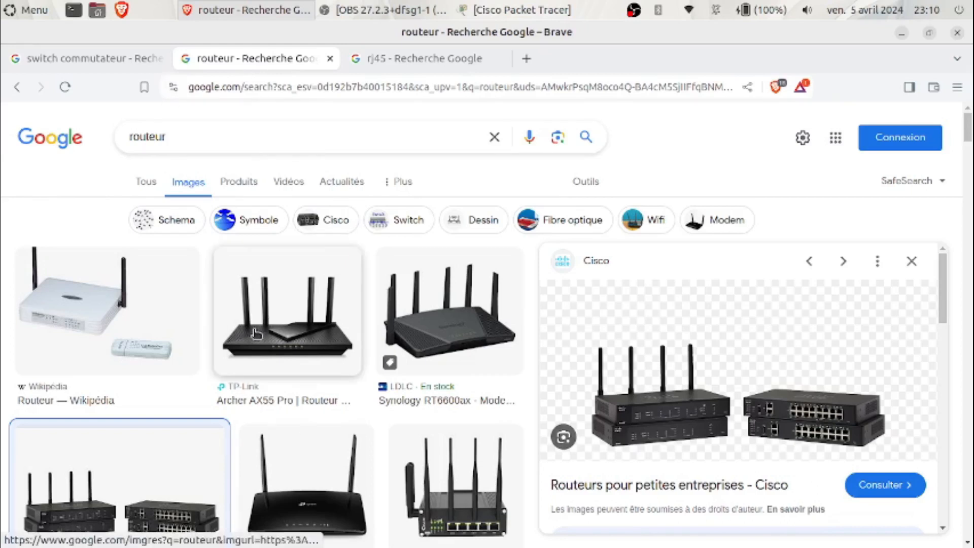
scroll(304, 355, "down", 3)
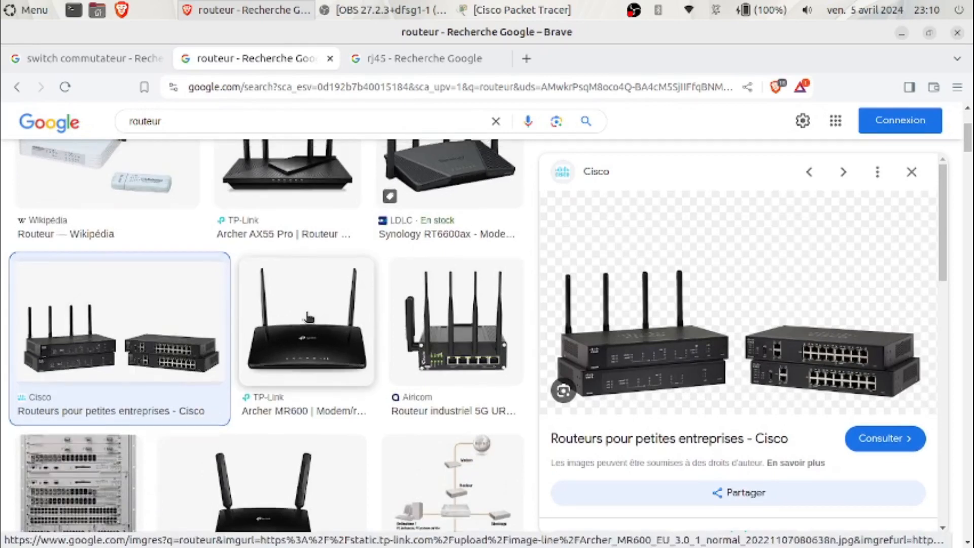
scroll(308, 318, "up", 2)
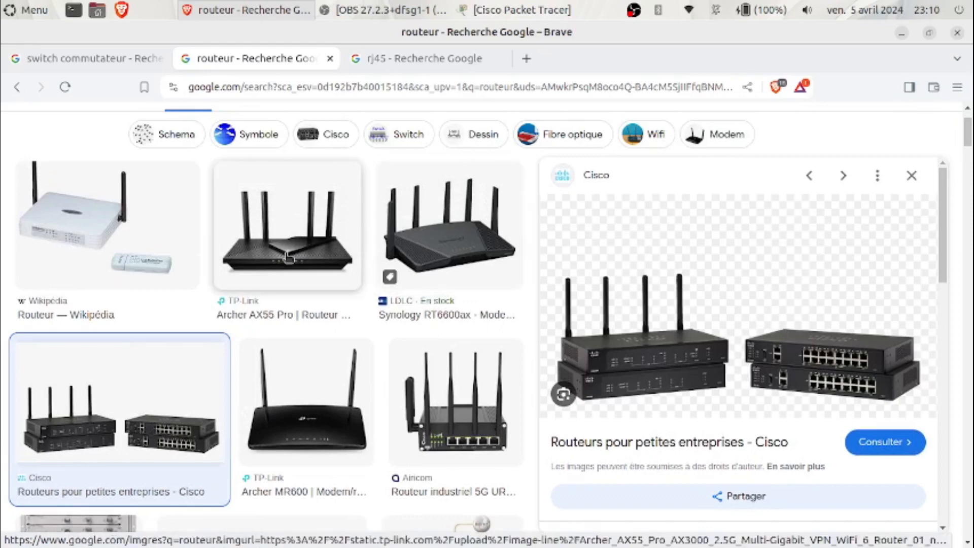
scroll(284, 391, "down", 3)
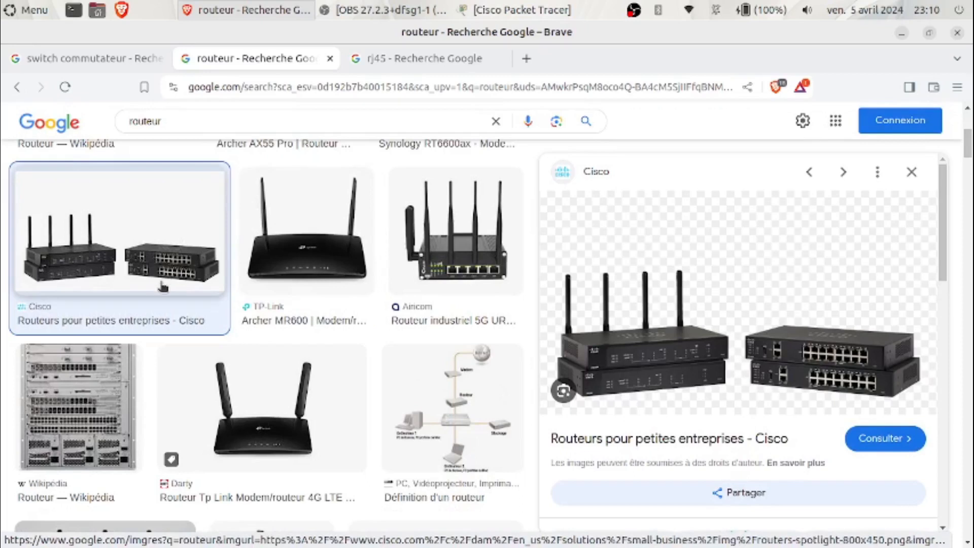
scroll(162, 286, "up", 3)
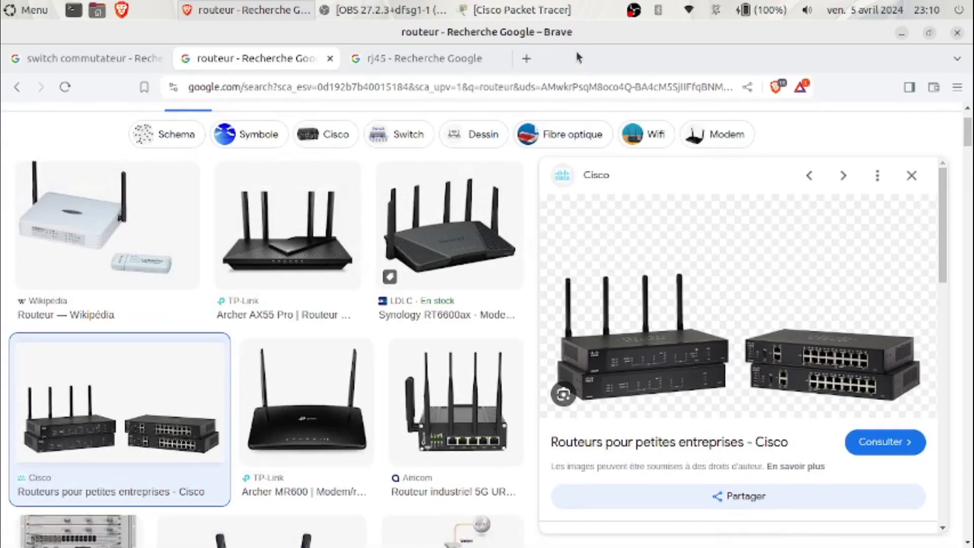
left_click(956, 34)
left_click(616, 227)
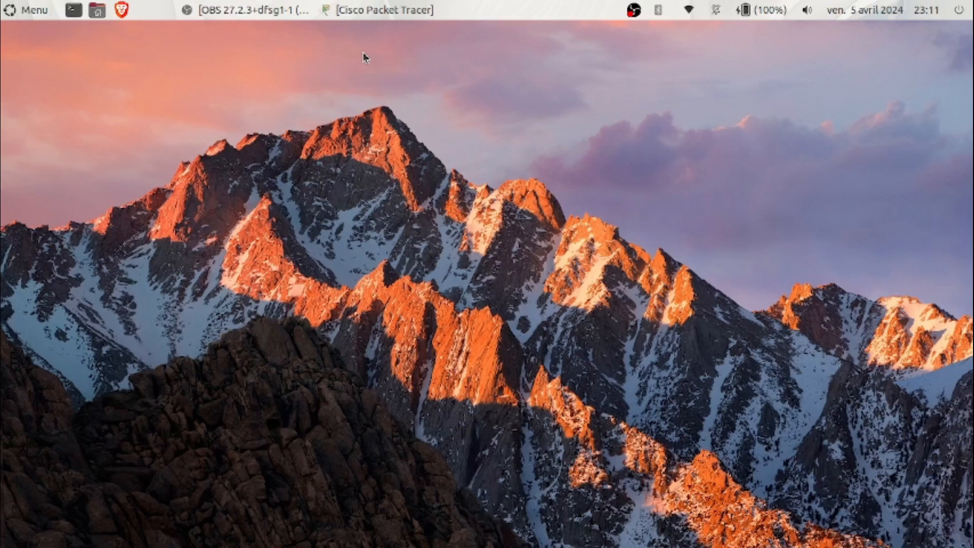
Step: Switch to Cisco Packet Tracer and move Hub0 farther away from the access point
left_click(373, 9)
left_click_drag(188, 194, 640, 174)
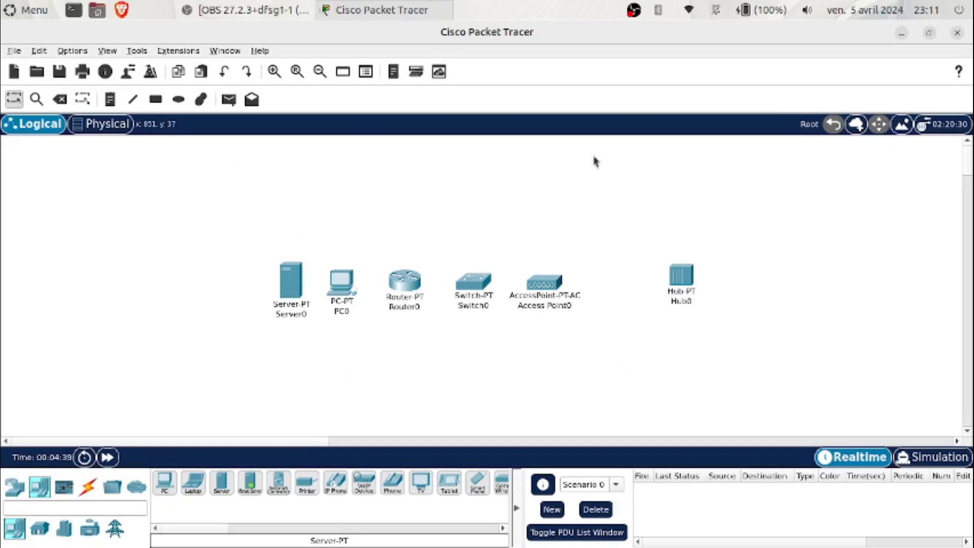
left_click_drag(690, 272, 702, 276)
left_click(652, 318)
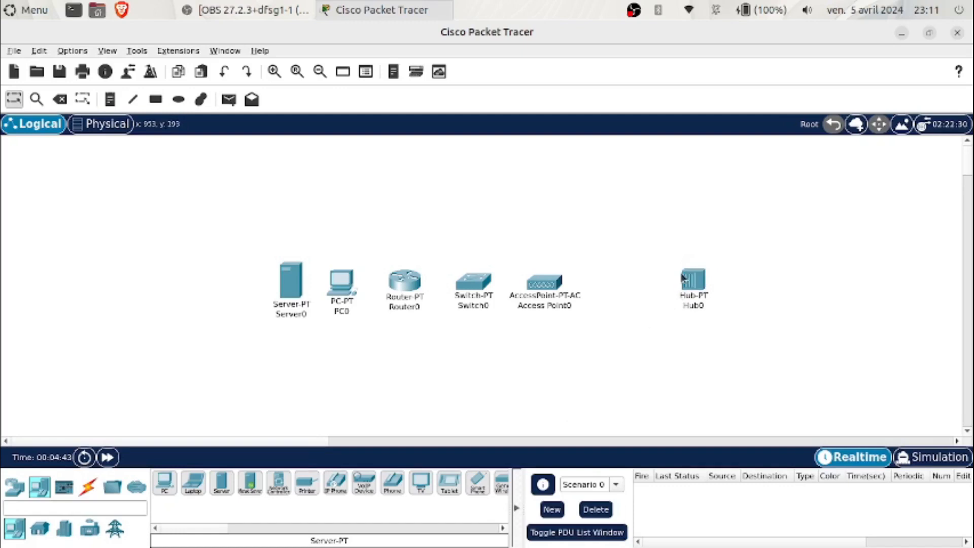
mouse_move(696, 290)
left_click_drag(691, 282, 704, 283)
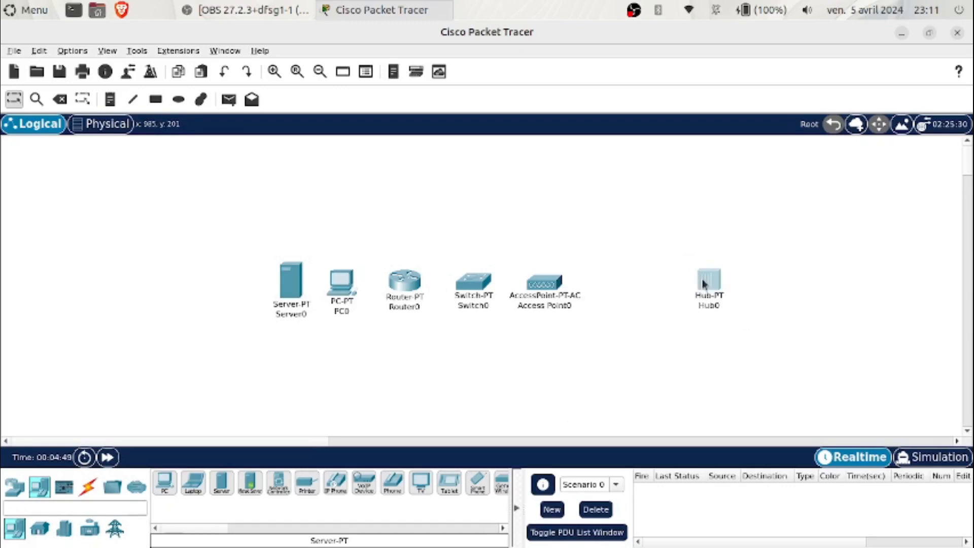
left_click(680, 280)
Step: Move Server0 and PC0 farther from the router, keeping them next to each other
left_click_drag(283, 283, 263, 275)
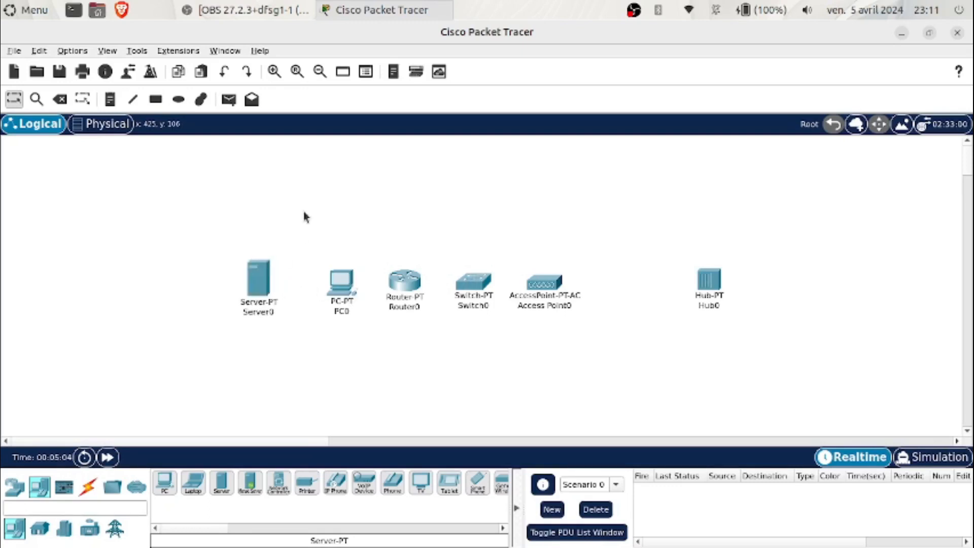
left_click_drag(344, 288, 315, 281)
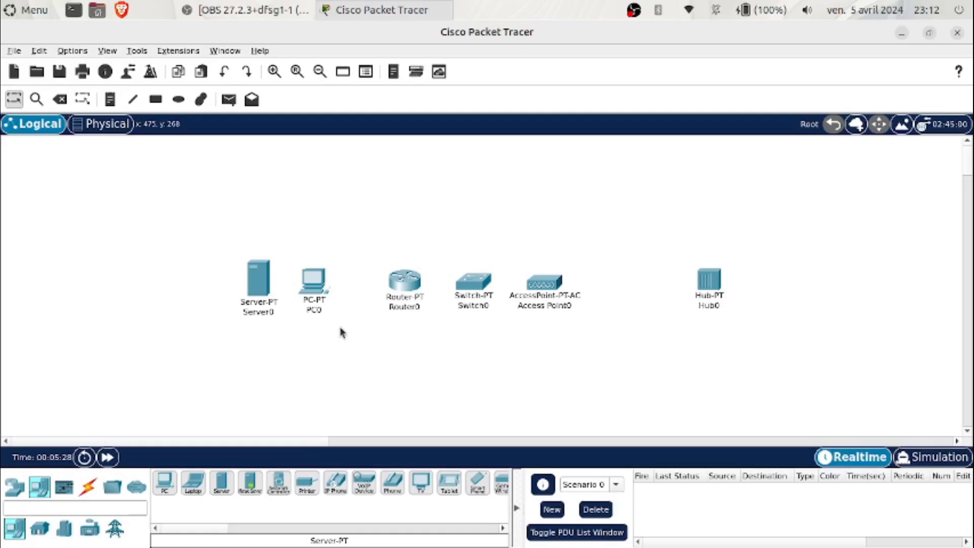
mouse_move(316, 287)
left_mouse_down()
mouse_move(320, 259)
mouse_move(311, 283)
left_mouse_up()
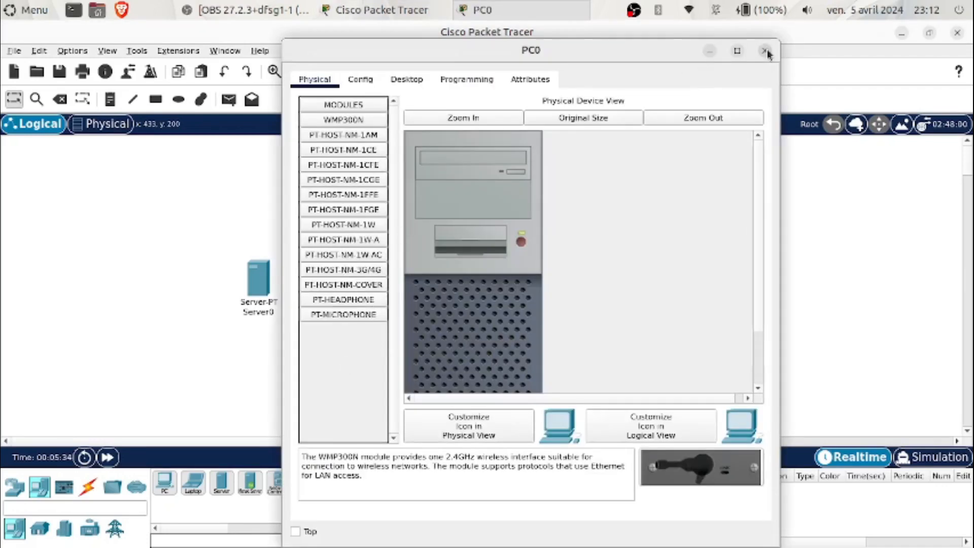
left_click(766, 51)
Step: Add a laptop below PC0 and arrange the two devices one above the other beside Server0
left_click(193, 482)
left_click(299, 347)
left_click_drag(298, 347, 307, 334)
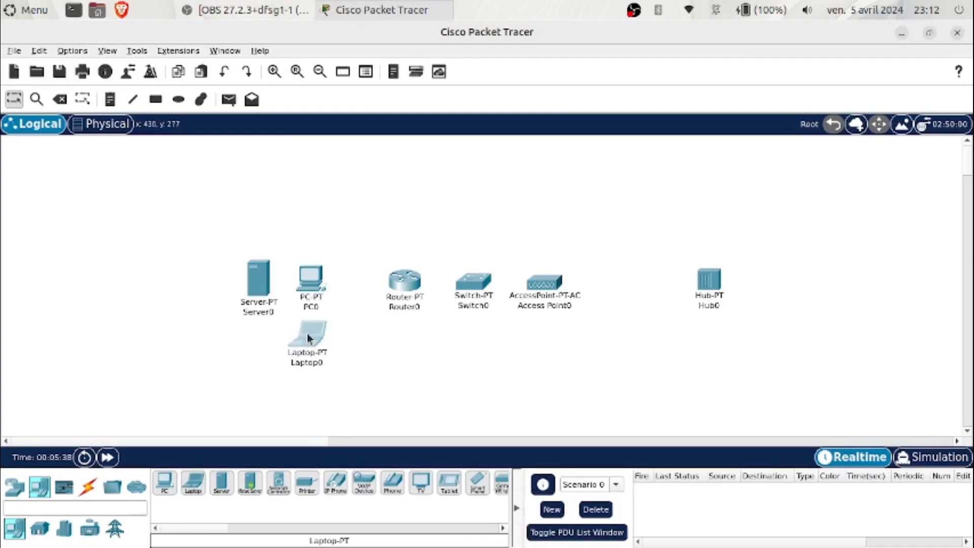
left_click_drag(313, 266, 310, 241)
left_click_drag(313, 335, 307, 320)
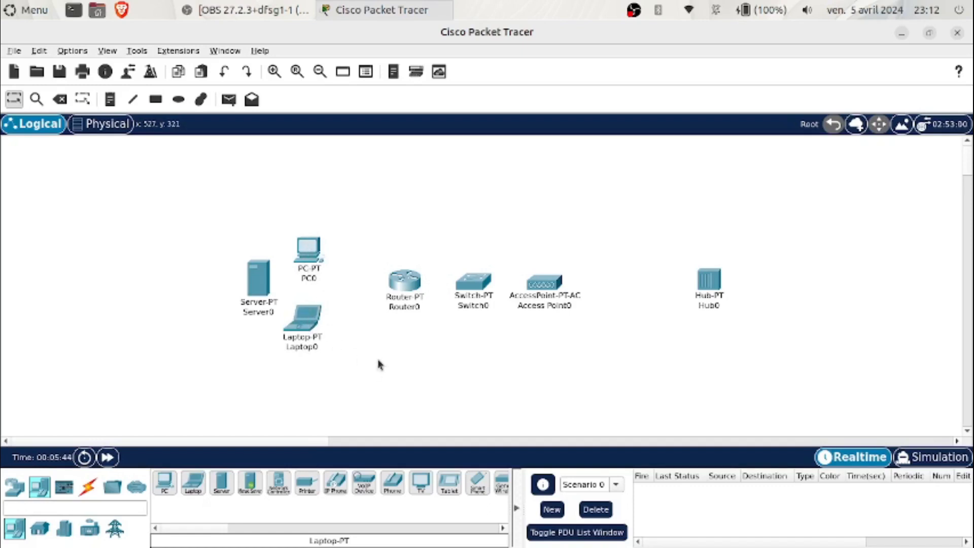
Step: Reposition Router0 closer to PC0 and Laptop0, level with the gap between them
left_click_drag(412, 282, 396, 241)
left_click_drag(391, 233, 383, 295)
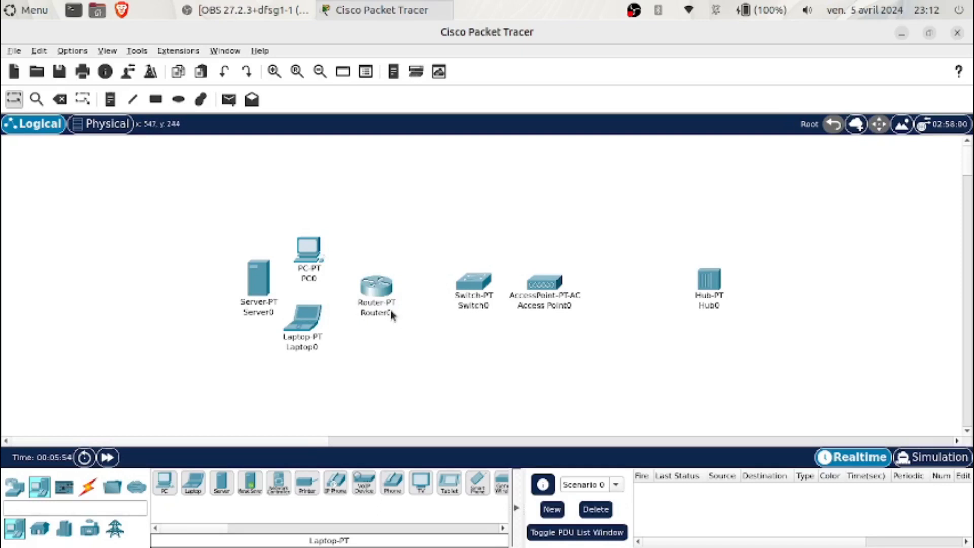
left_click_drag(383, 292, 396, 224)
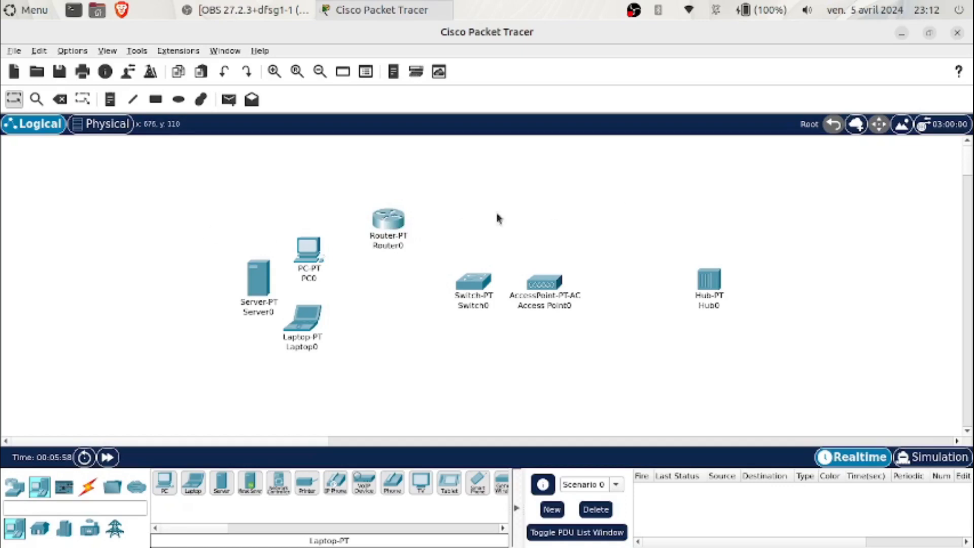
left_click_drag(393, 222, 381, 285)
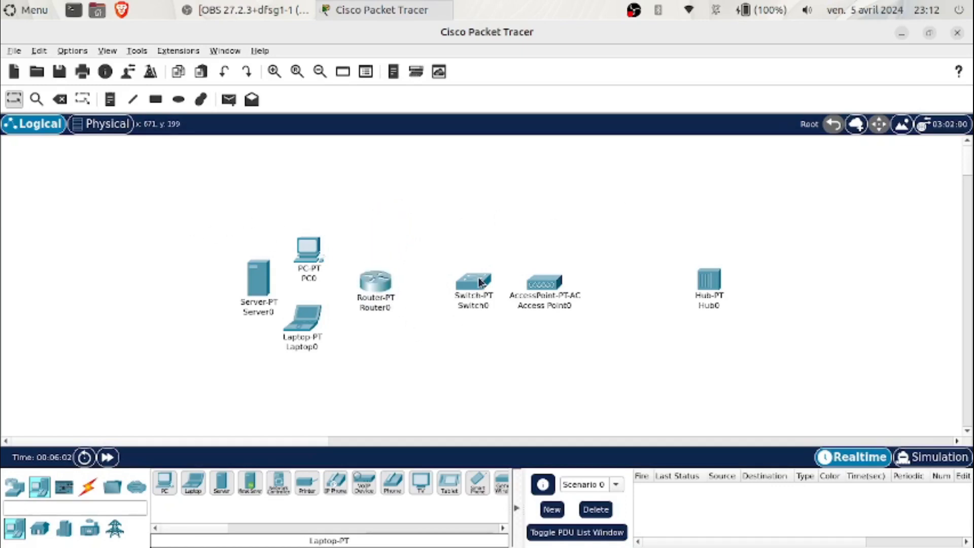
Step: Move Switch0 and Access Point0 closer to Router0, keeping the devices roughly in line
left_click_drag(477, 286, 450, 285)
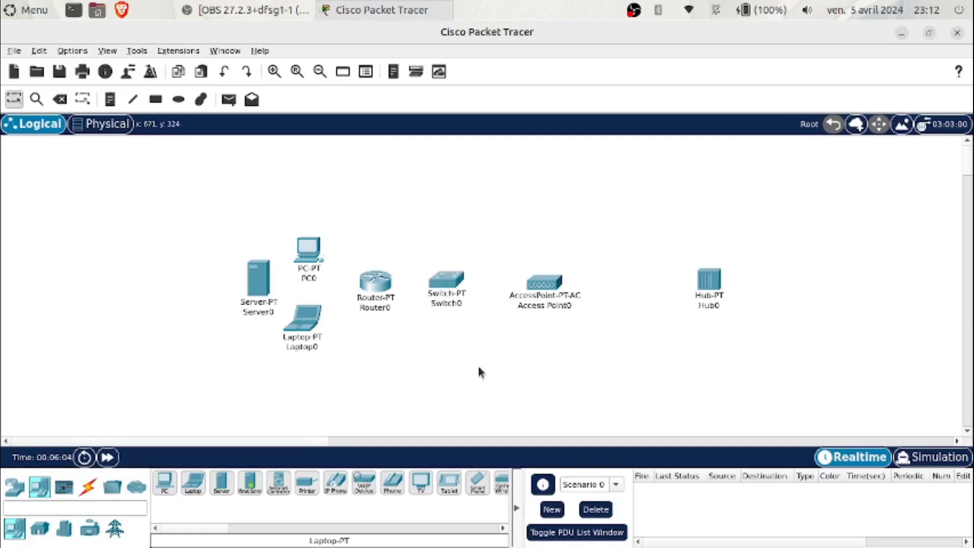
left_click_drag(525, 301, 530, 292)
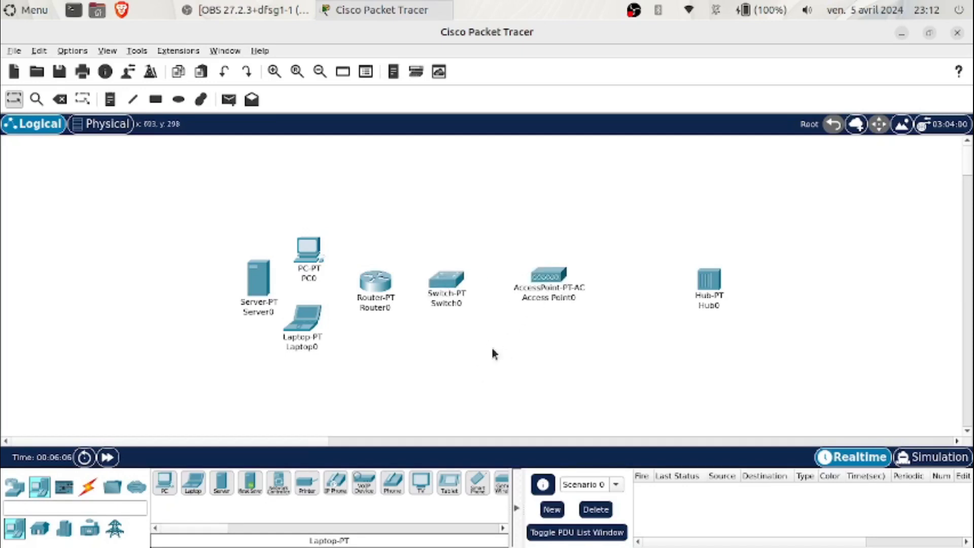
left_click_drag(440, 279, 442, 278)
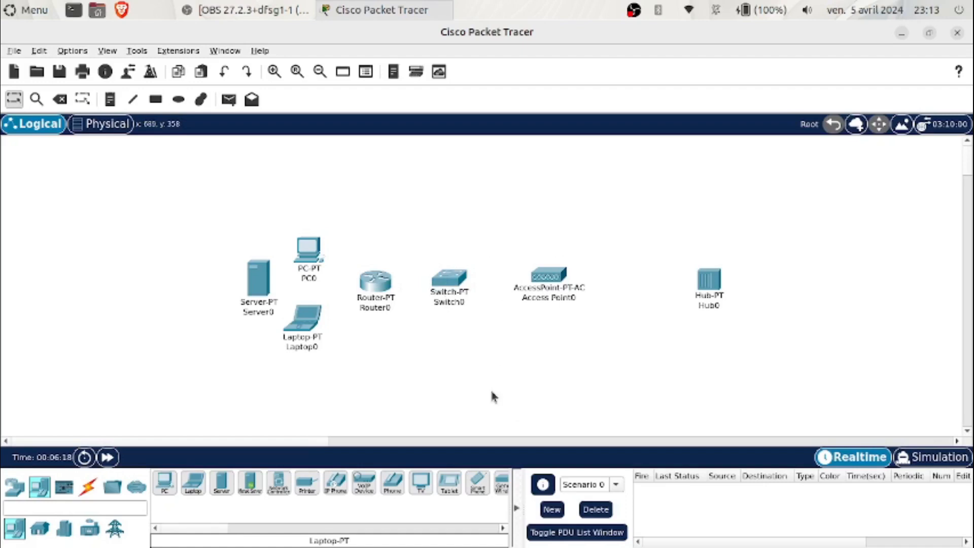
mouse_move(546, 272)
left_mouse_down()
mouse_move(532, 208)
mouse_move(528, 275)
mouse_move(589, 319)
mouse_move(518, 281)
mouse_move(532, 272)
mouse_move(539, 282)
left_mouse_up()
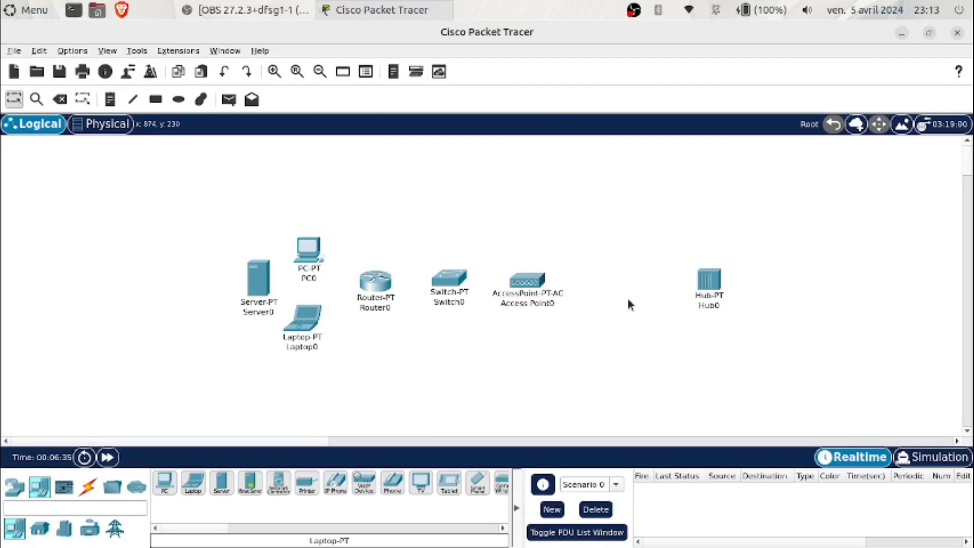
Step: Raise Switch0 above the level of the router and access point, and move Hub0 up to match it
left_click_drag(719, 286, 706, 277)
left_click_drag(443, 287, 441, 261)
left_click_drag(695, 265, 699, 259)
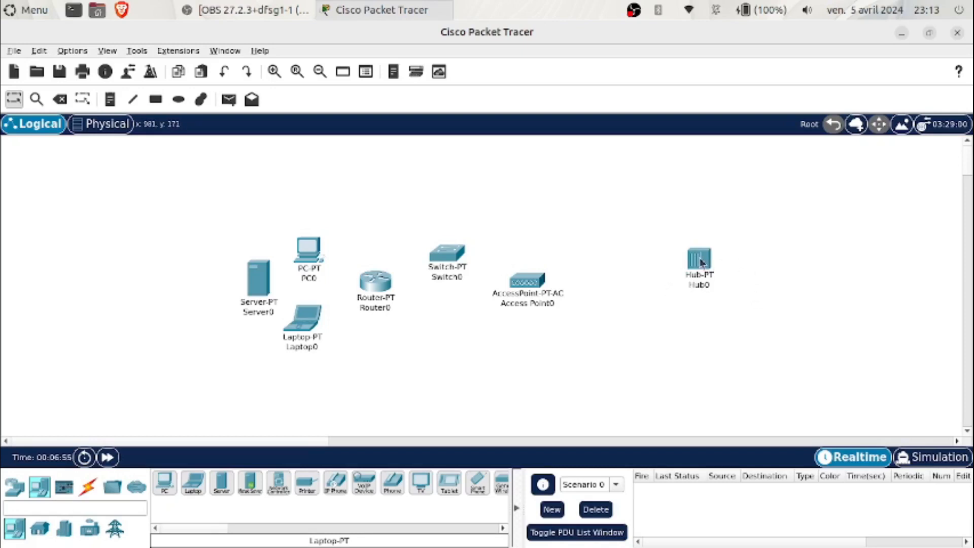
left_click_drag(699, 256, 694, 248)
Step: Delete Hub0 from the logical workspace
left_click(729, 330)
left_click_drag(664, 321, 808, 317)
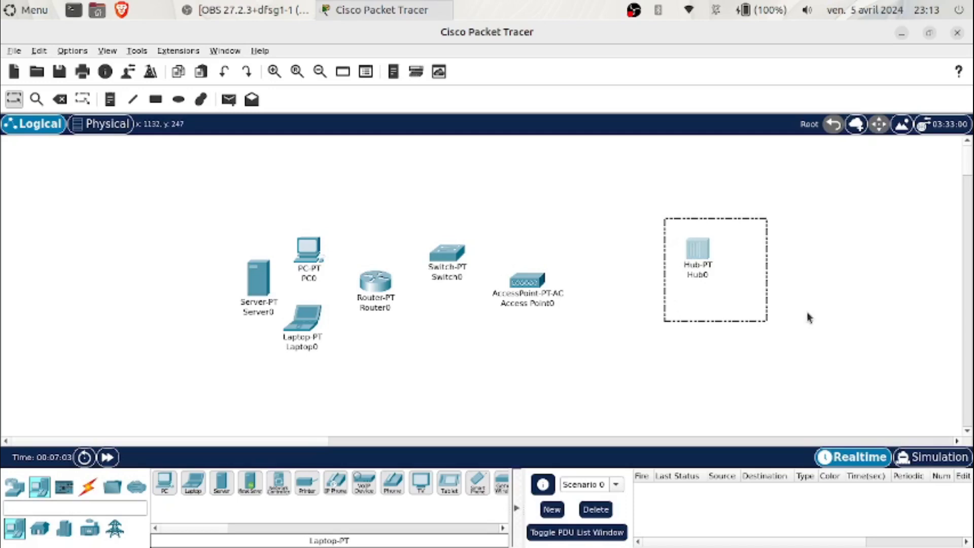
key("Delete")
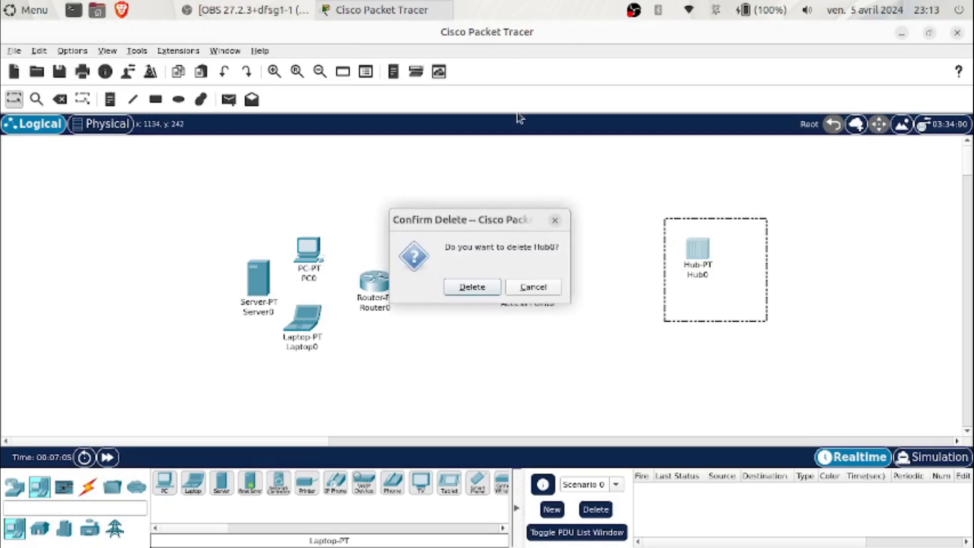
key("Return")
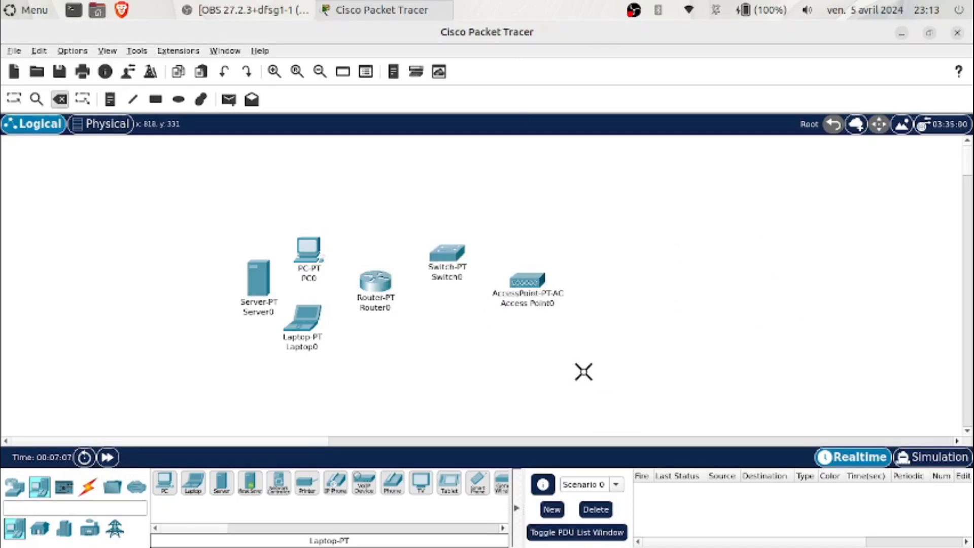
Step: Select all the remaining devices and move them as a group toward the space freed by the hub
left_click(13, 99)
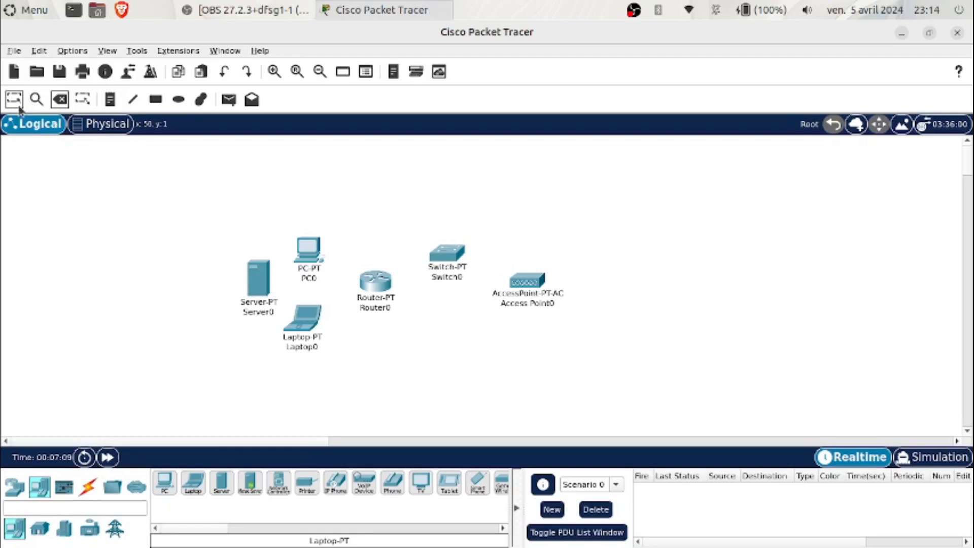
left_click_drag(660, 391, 501, 260)
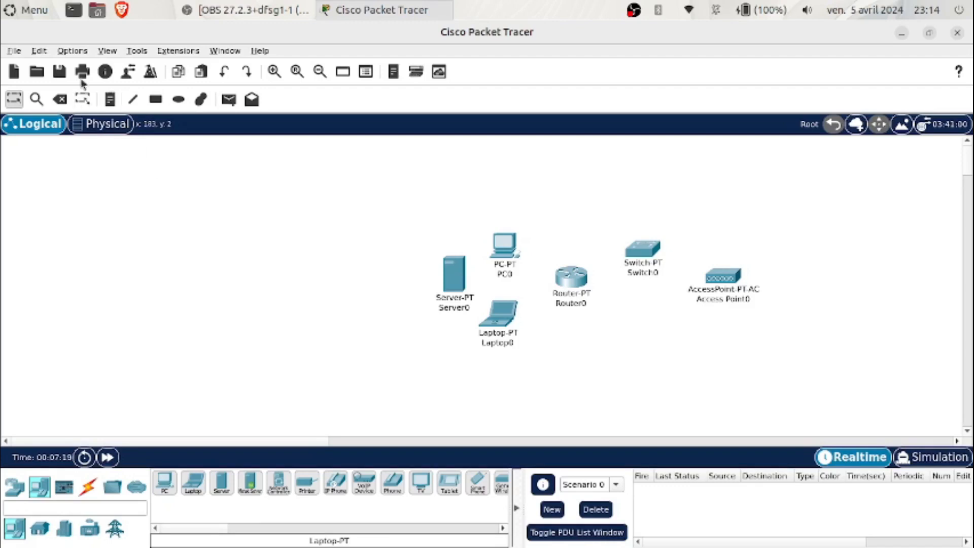
Step: Check the port label display option in the interface preferences
left_click(71, 51)
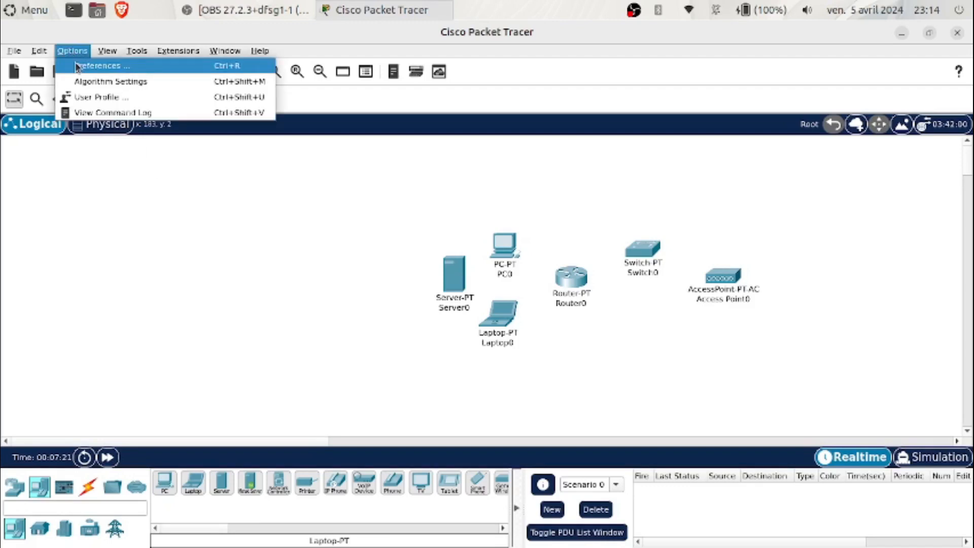
left_click(97, 65)
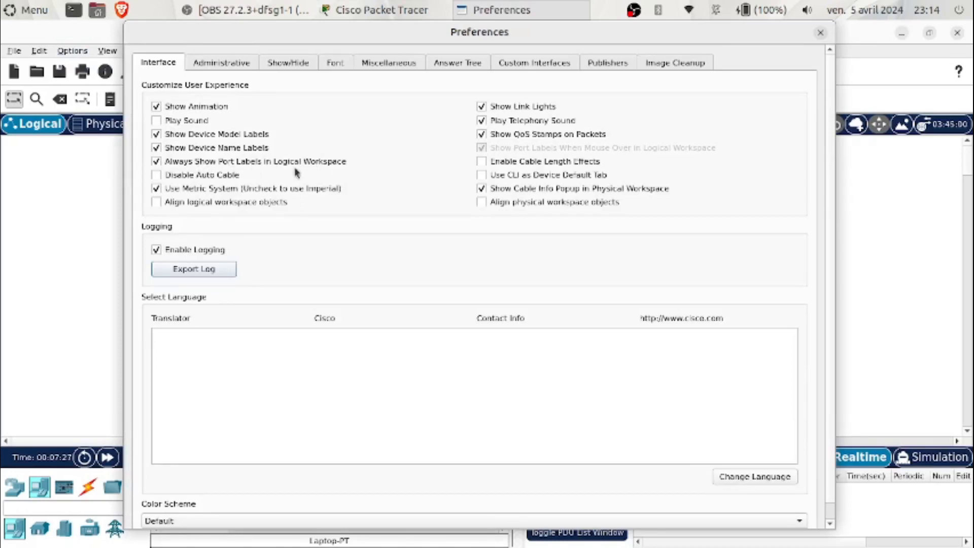
left_click(820, 33)
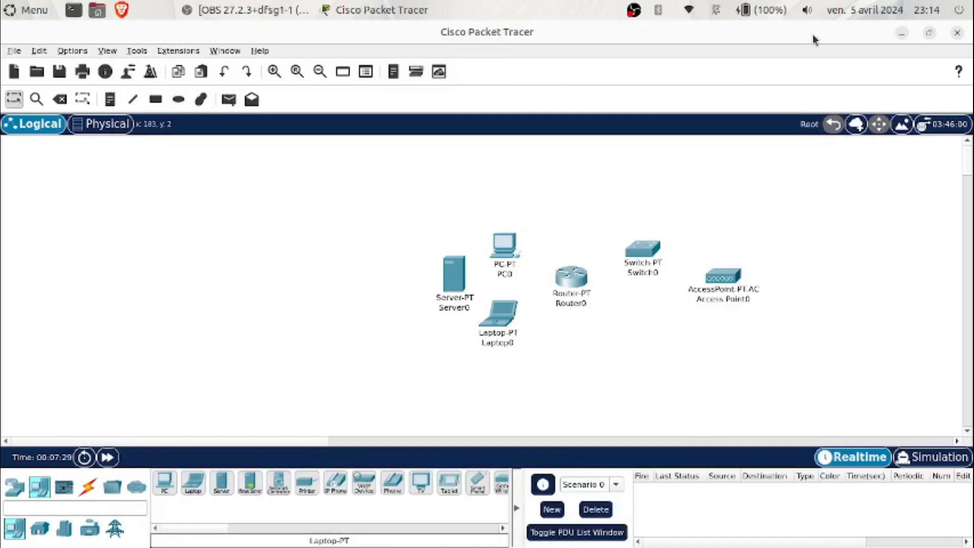
Step: Move Server0 and Laptop0 well away from the other devices in the logical workspace
left_click_drag(383, 208, 420, 355)
left_click_drag(397, 390, 423, 385)
left_click_drag(445, 290, 264, 245)
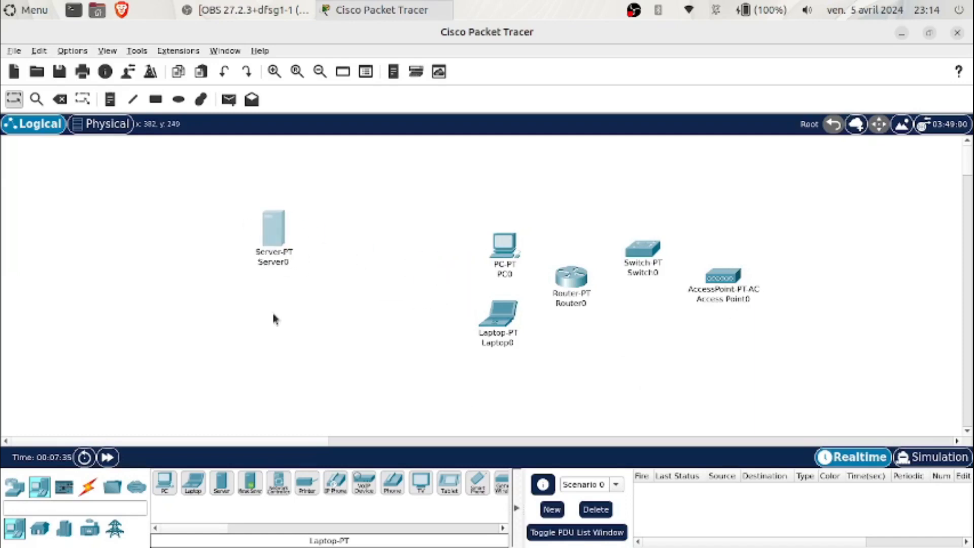
left_click_drag(492, 315, 321, 265)
Step: Delete all the devices from the logical workspace
left_click_drag(861, 376, 202, 203)
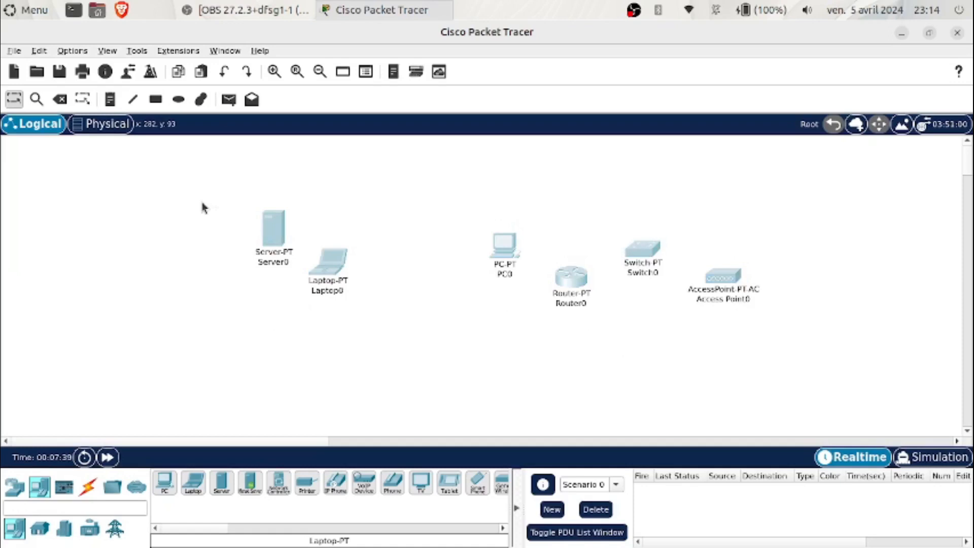
key("Delete")
left_click(516, 292)
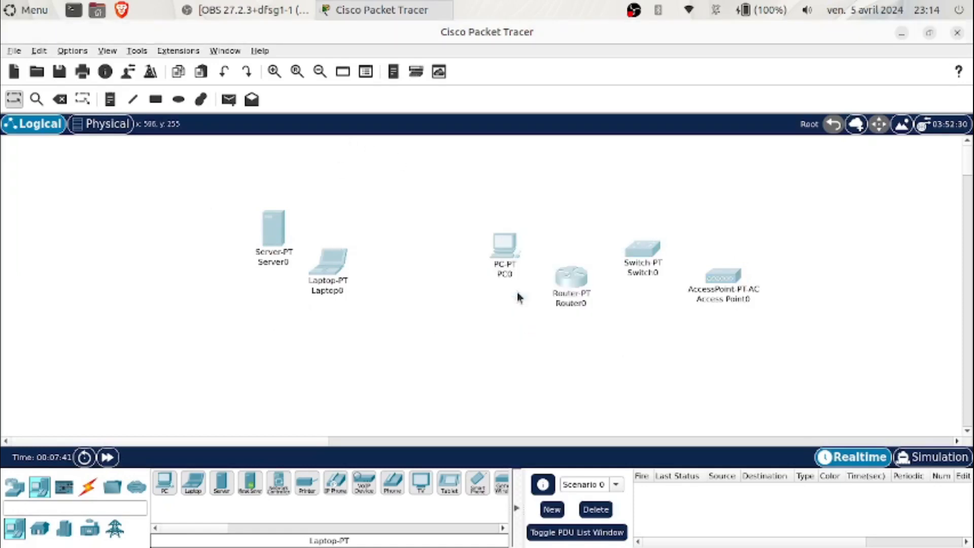
Step: Place a Router-PT-Empty in the upper middle part of the empty logical workspace
left_click(12, 488)
left_click(44, 529)
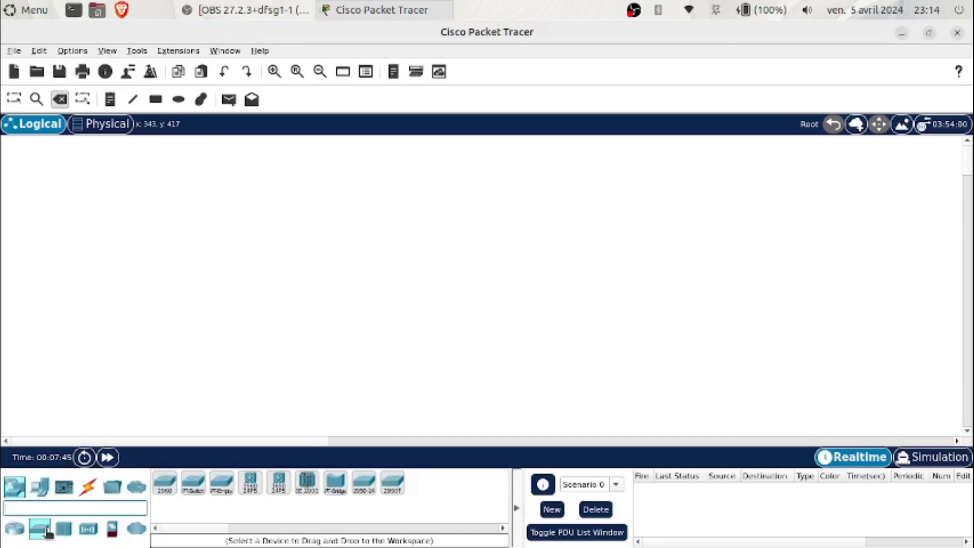
left_click(14, 528)
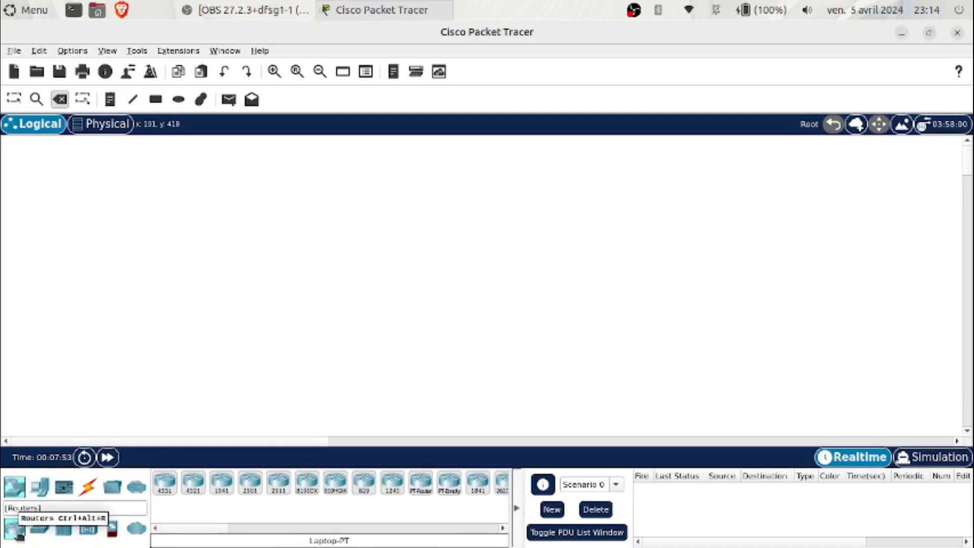
left_click_drag(196, 531, 218, 528)
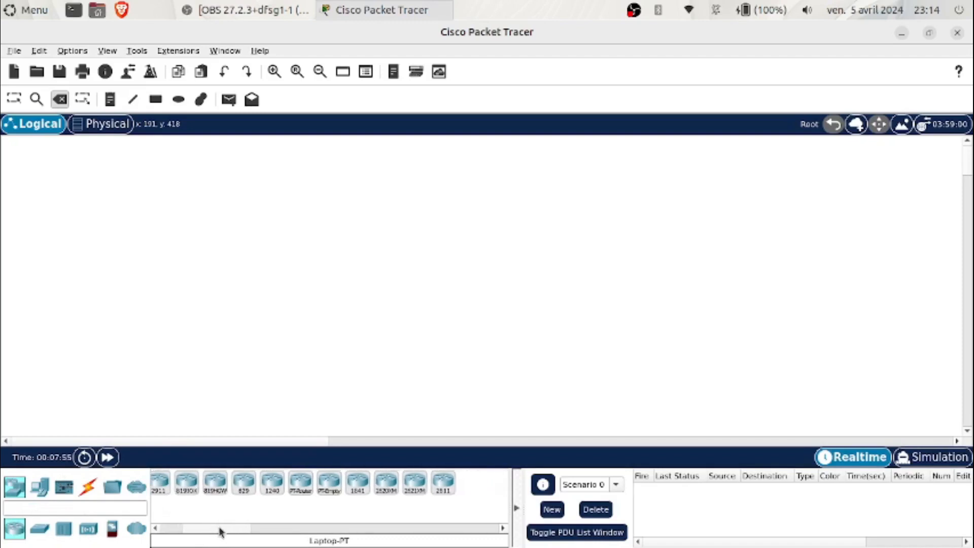
left_click(327, 488)
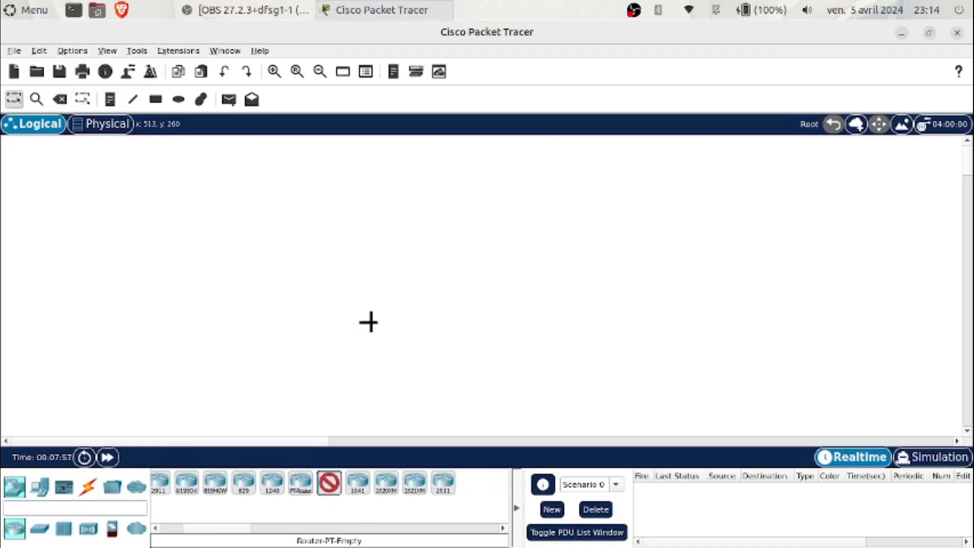
left_click(368, 256)
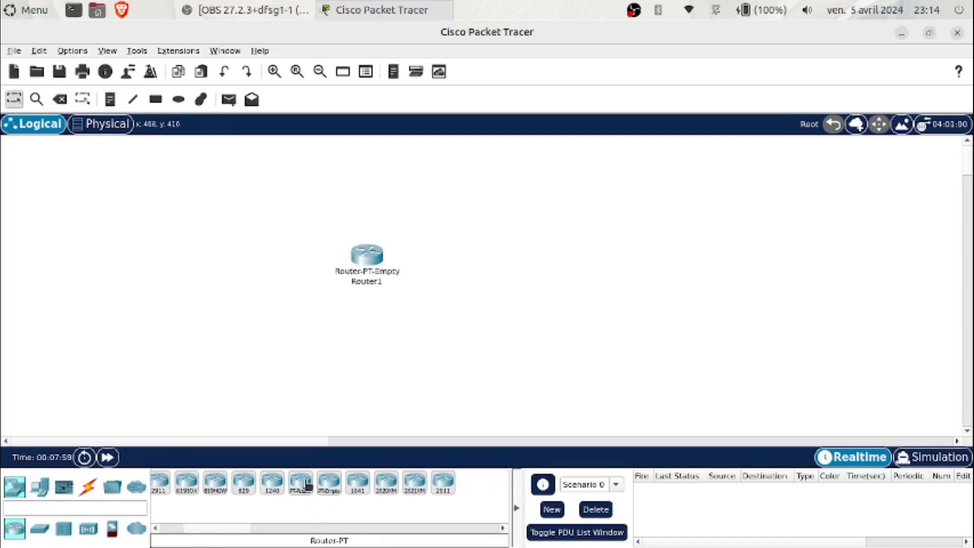
left_click_drag(365, 238, 462, 165)
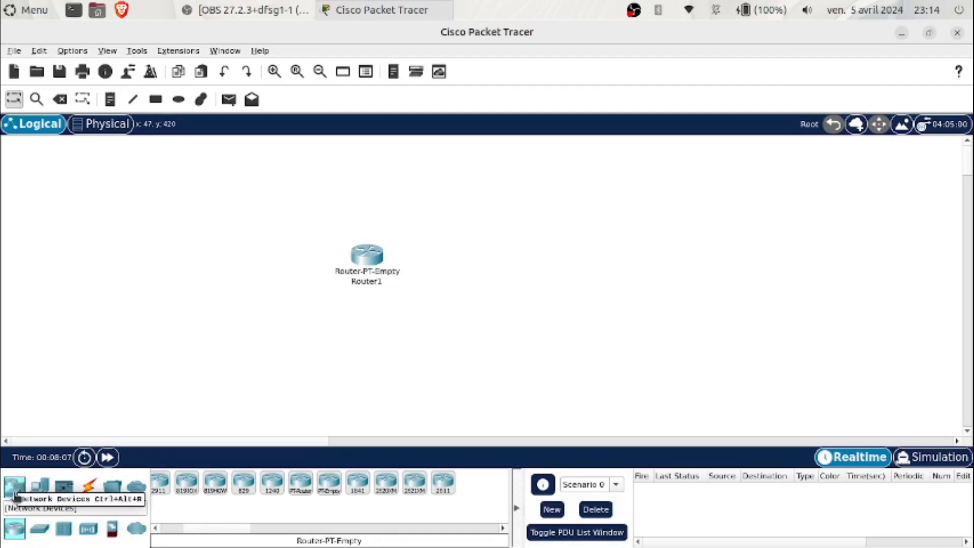
Step: Place two Switch-PT-Empty devices in the workspace, one on each side of the router
left_click(34, 530)
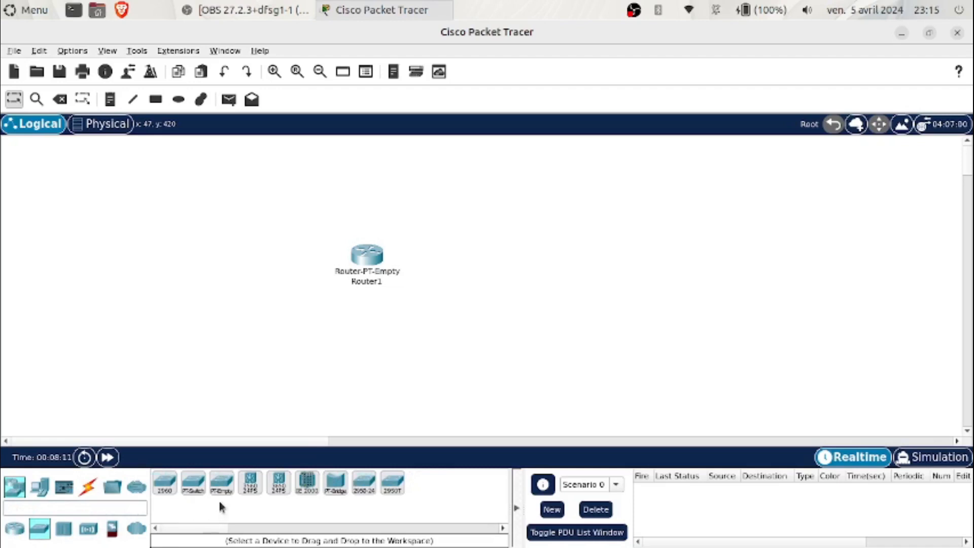
left_click(222, 482)
left_click(235, 273)
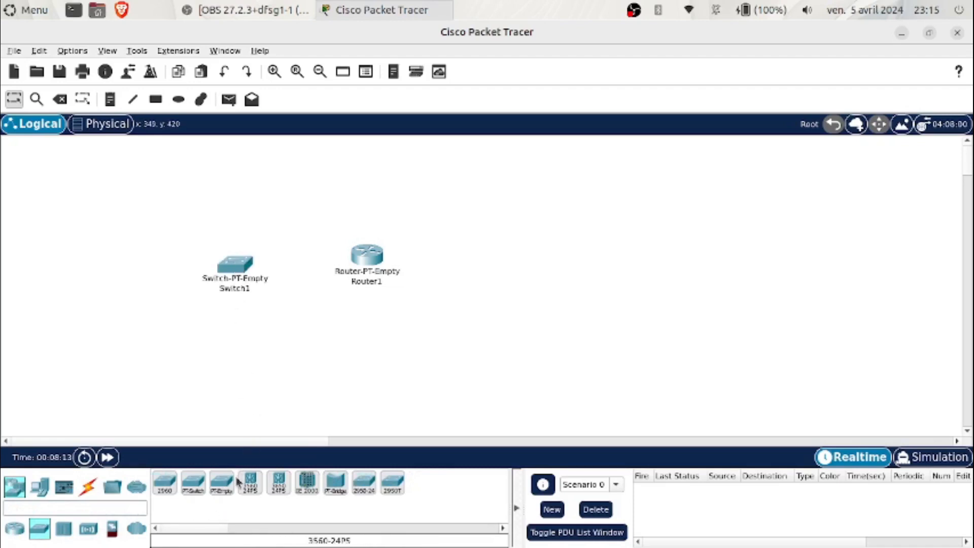
left_click(222, 482)
left_click(500, 270)
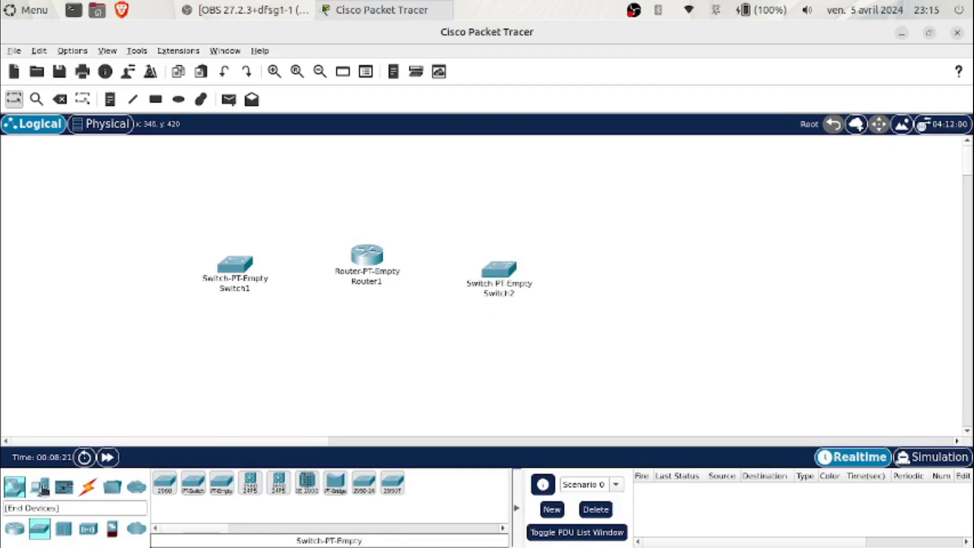
Step: Place four PCs around the outside of the topology, one above and one below each switch
left_click(43, 487)
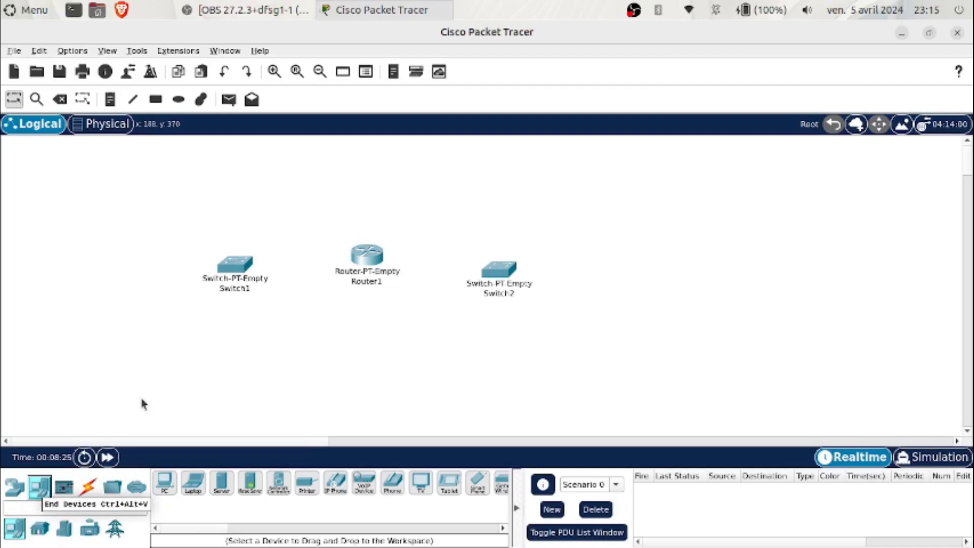
left_click(163, 485)
left_click(155, 200)
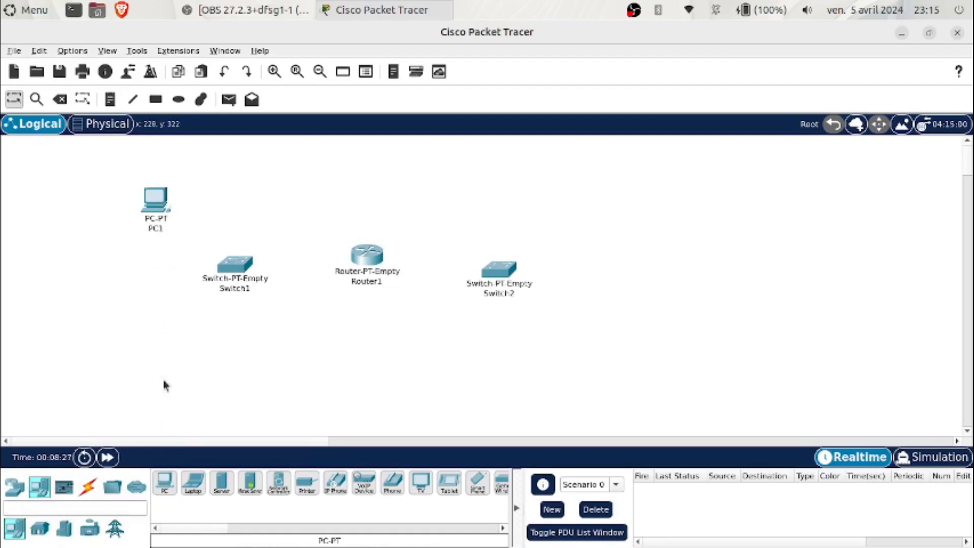
left_click(164, 485)
left_click(148, 318)
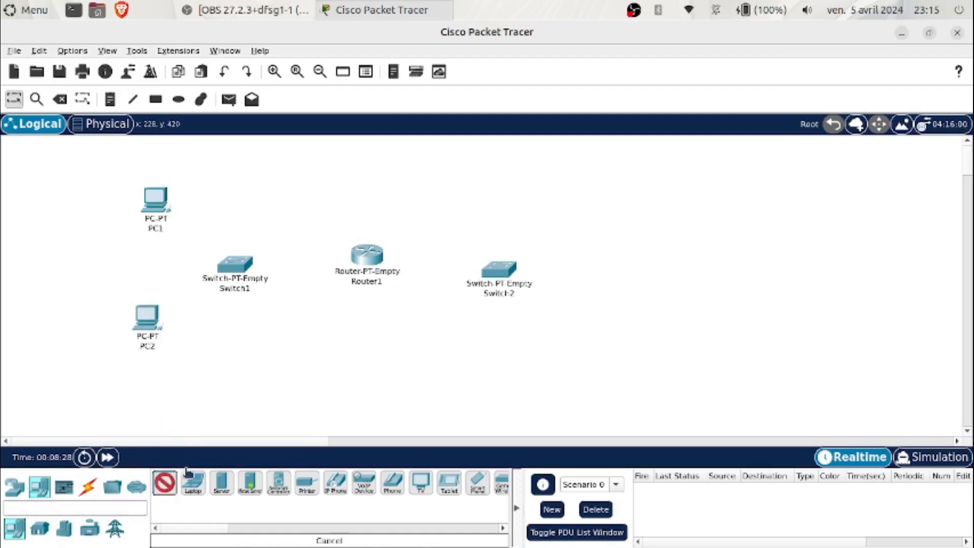
left_click(591, 205)
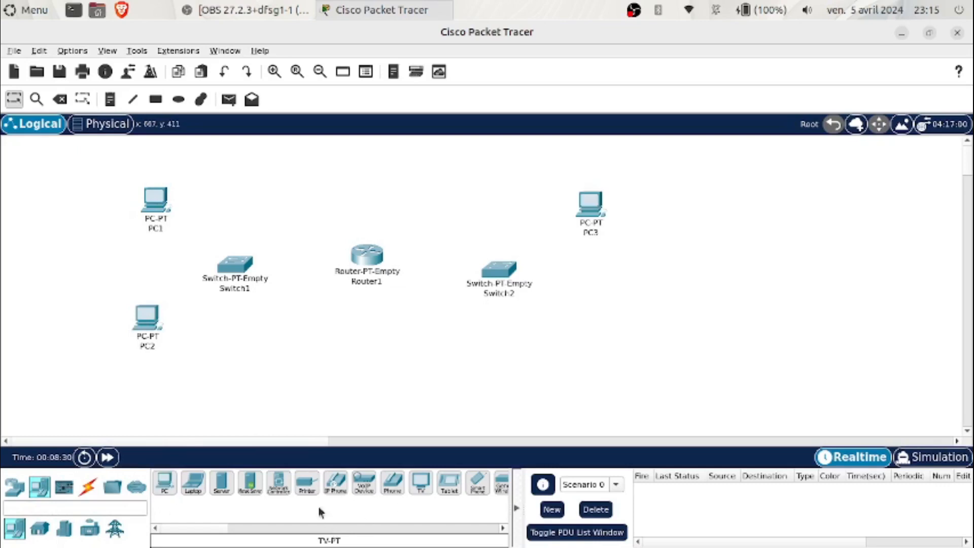
left_click(164, 484)
left_click(593, 327)
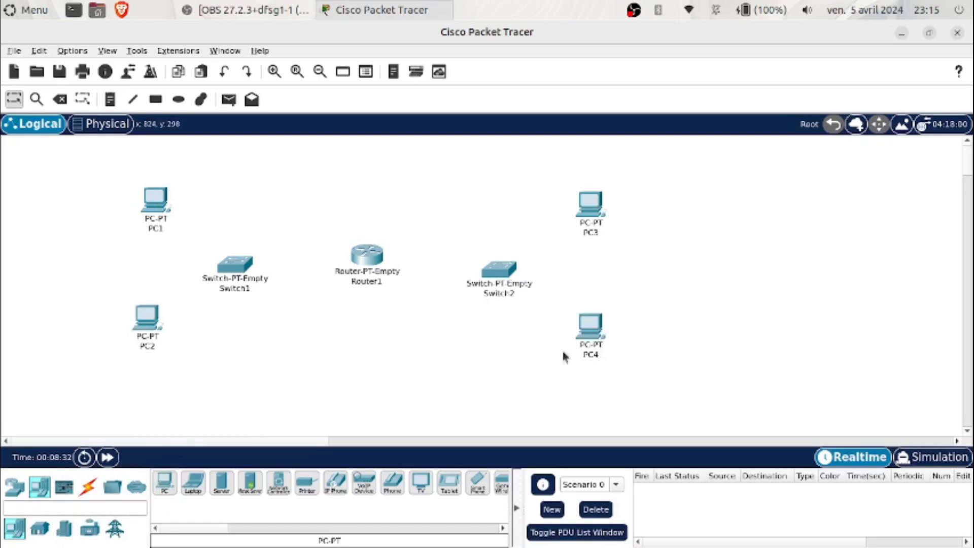
Step: Raise Router1 above the level of the two switches and shift Switch2 slightly closer to it
left_click_drag(416, 330, 288, 375)
left_click_drag(363, 262, 361, 231)
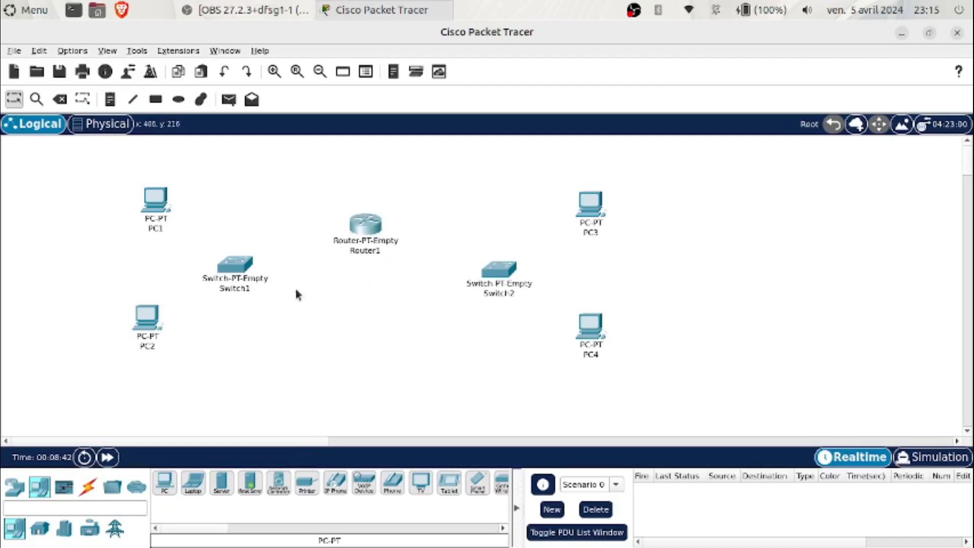
left_click_drag(501, 270, 504, 269)
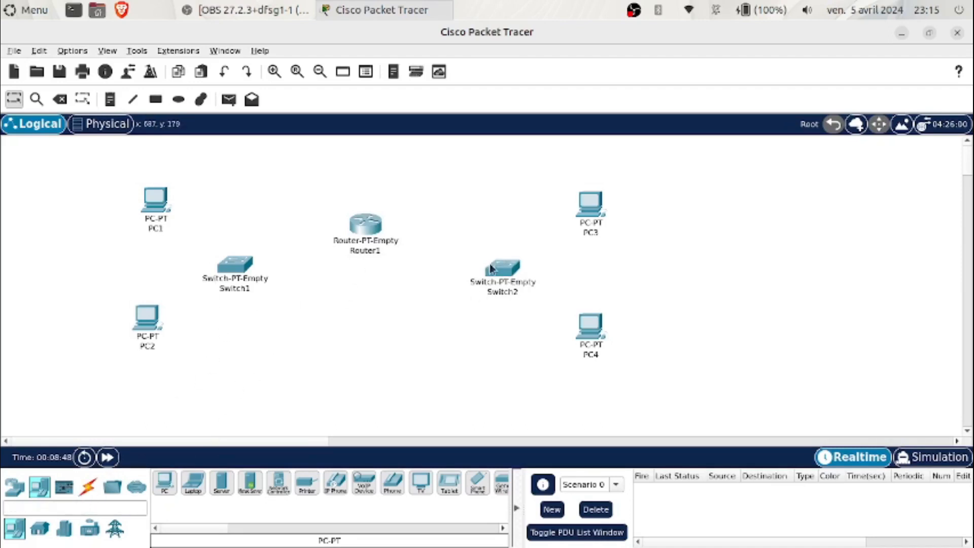
mouse_move(485, 264)
left_mouse_down()
mouse_move(484, 273)
mouse_move(470, 264)
left_mouse_up()
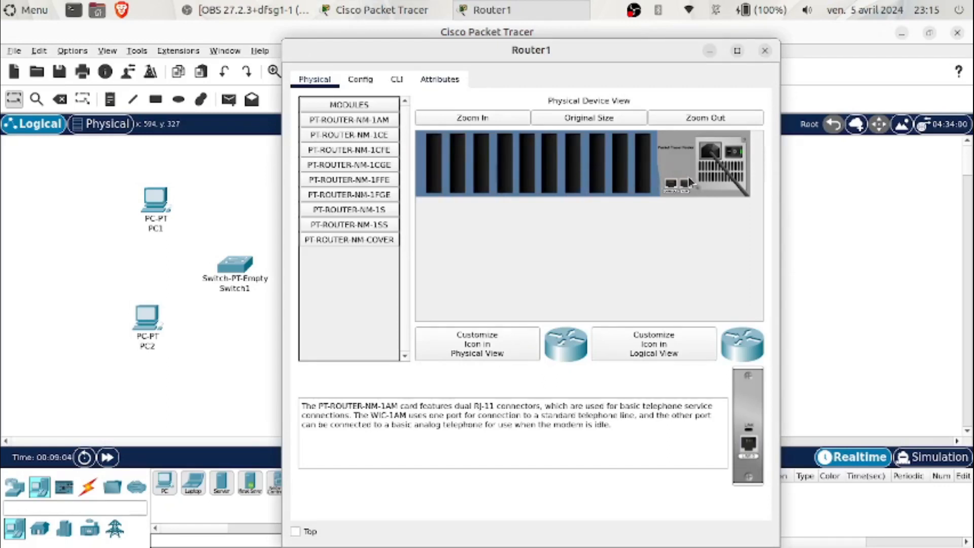
Step: Switch off Router1's power in its physical device view
left_click_drag(491, 173, 659, 174)
left_click(610, 300)
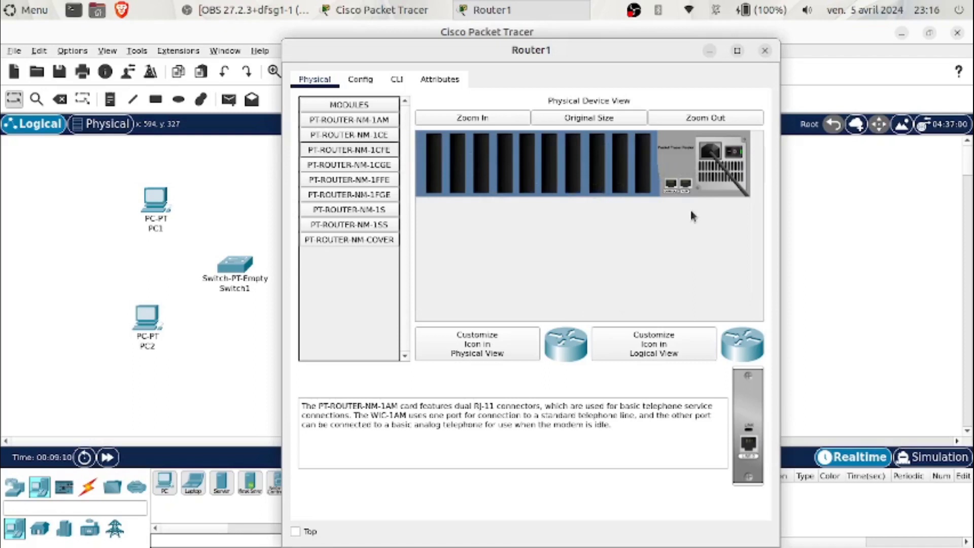
left_click(733, 157)
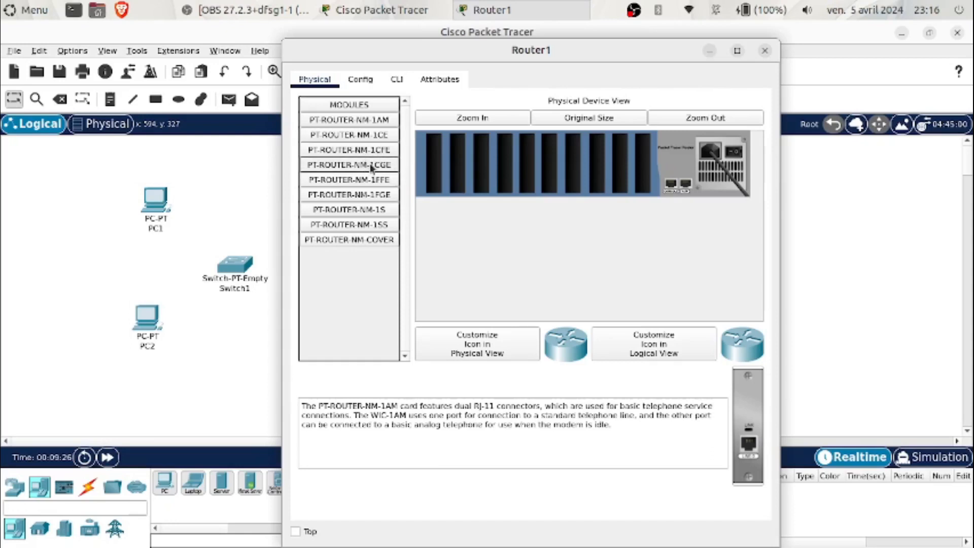
Step: Fit two PT-ROUTER-NM-1CGE modules into Router1's empty slots and switch its power back on
left_click_drag(352, 164, 643, 165)
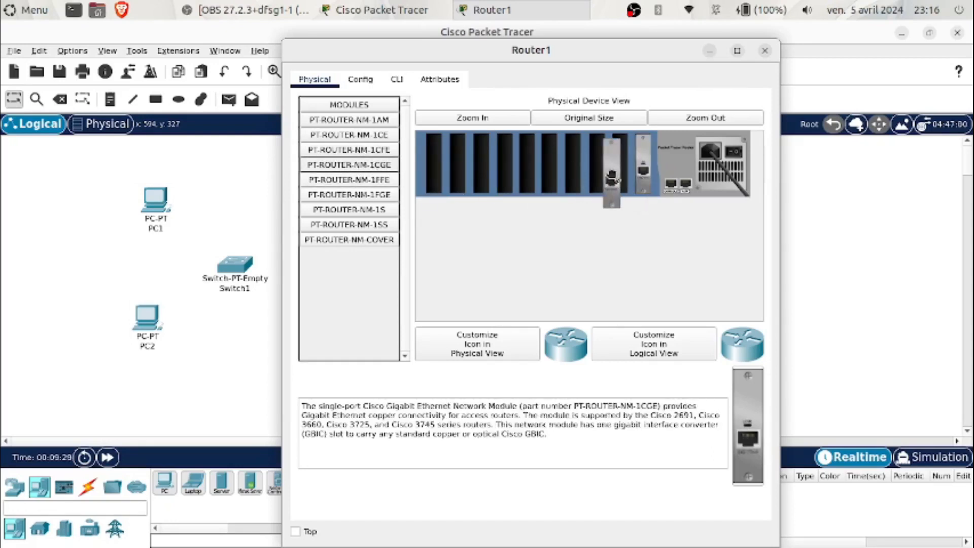
left_click_drag(351, 161, 636, 173)
left_click_drag(644, 55, 619, 54)
left_click(710, 153)
left_click(740, 51)
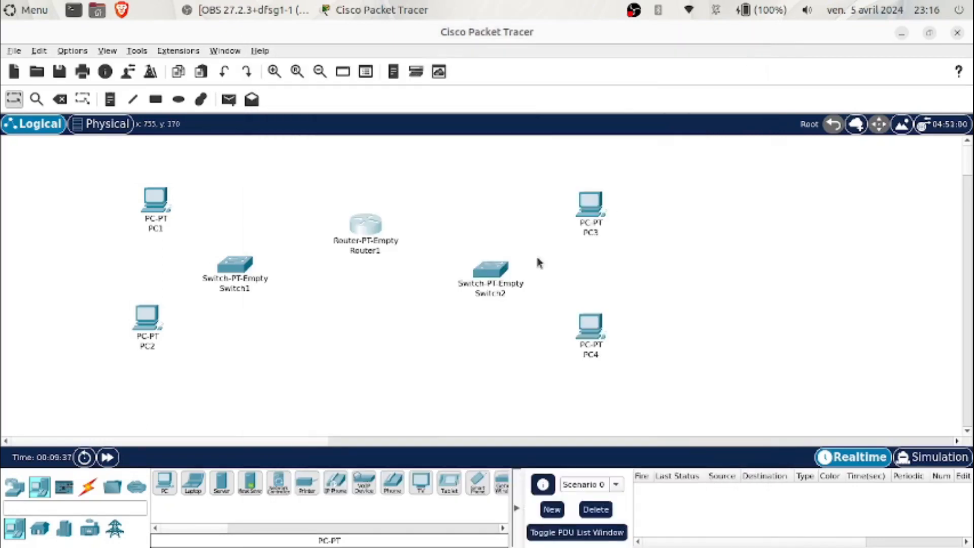
Step: Fit three PT-SWITCH-NM-1CGE modules into Switch1's empty slots nearest the power supply
left_click(242, 260)
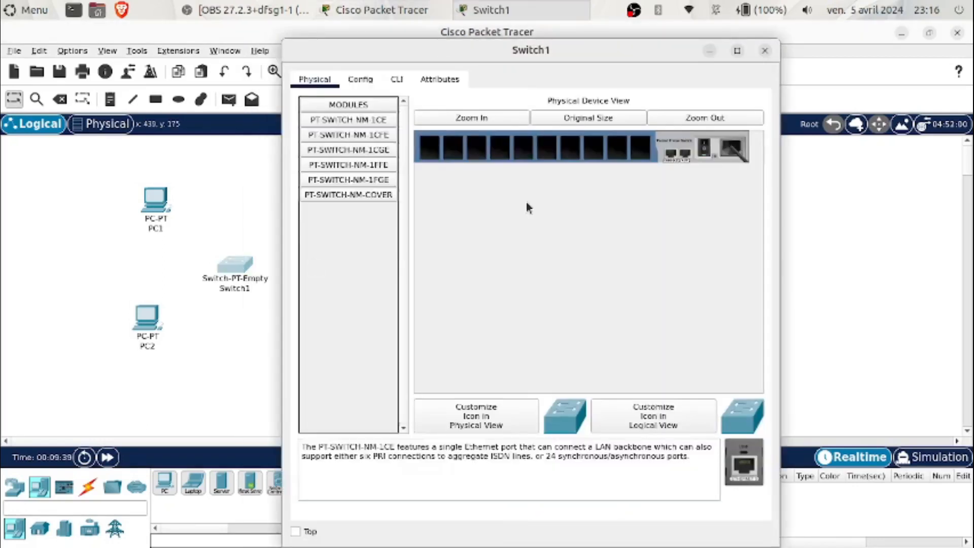
left_click_drag(361, 151, 640, 149)
left_click_drag(371, 150, 617, 148)
left_click_drag(369, 157, 596, 149)
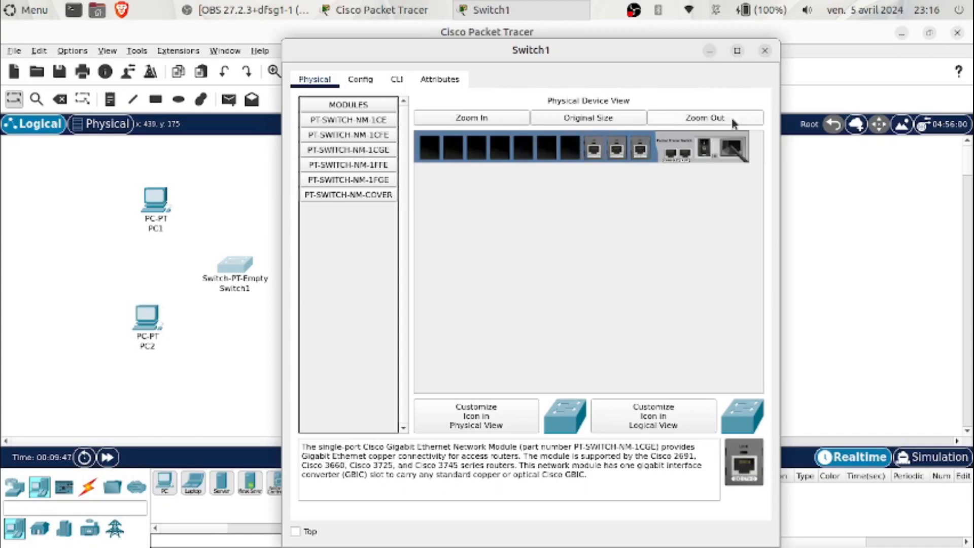
left_click(764, 51)
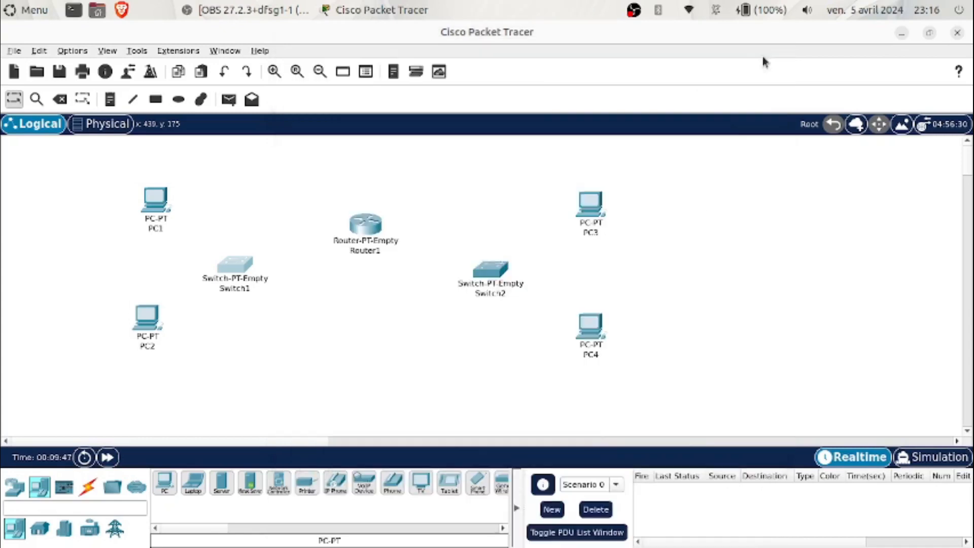
Step: Fit three PT-SWITCH-NM-1CGE modules into Switch2's empty slots nearest the power supply
left_click(489, 275)
left_click_drag(385, 150, 636, 148)
left_click(703, 149)
left_click_drag(375, 150, 618, 153)
left_click_drag(353, 152, 592, 153)
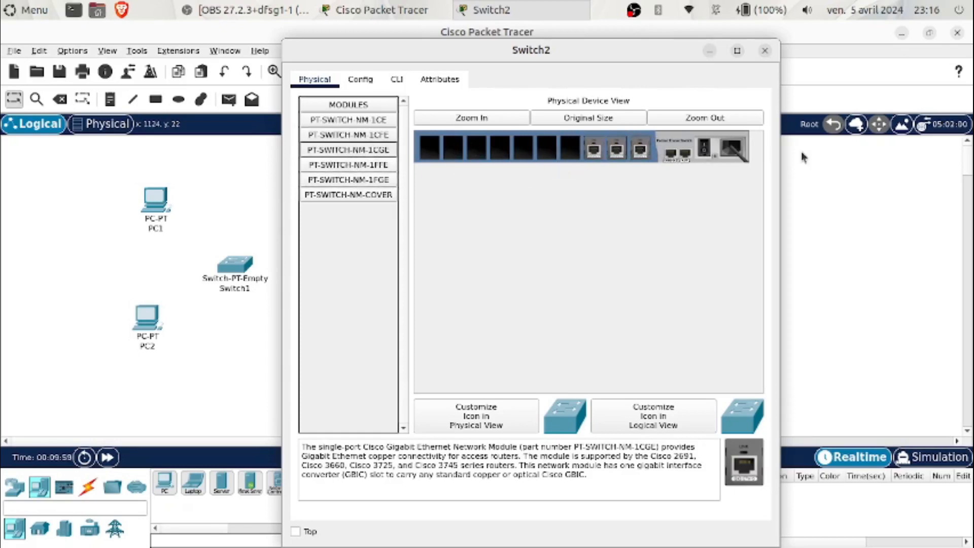
left_click(764, 51)
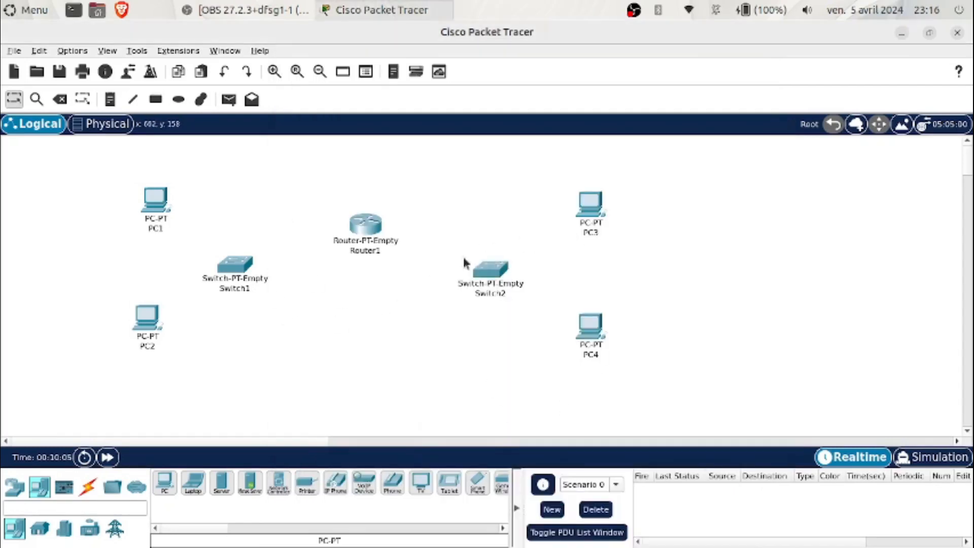
Step: Connect Router1's GigabitEthernet0/0 to Switch2's GigabitEthernet0/1 with a copper straight-through cable
left_click(87, 489)
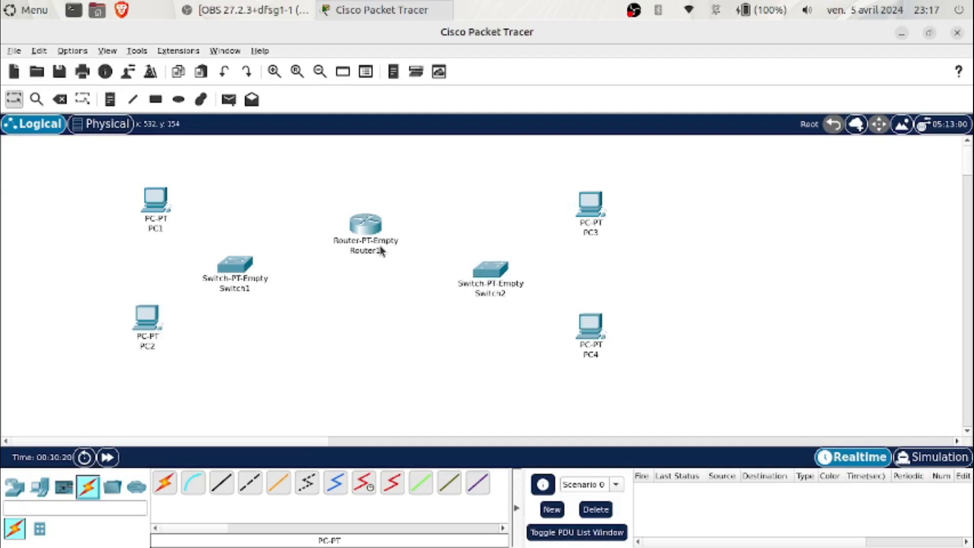
mouse_move(381, 250)
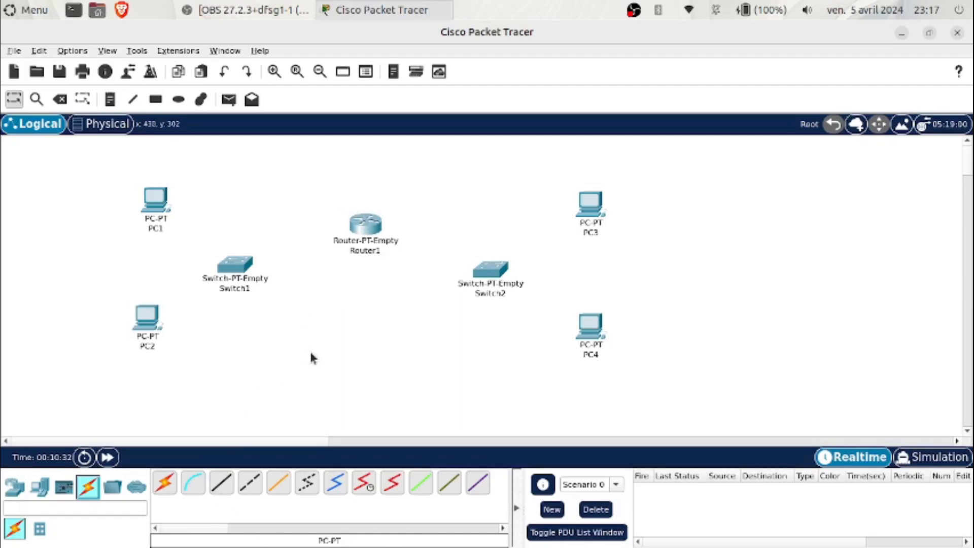
left_click(222, 487)
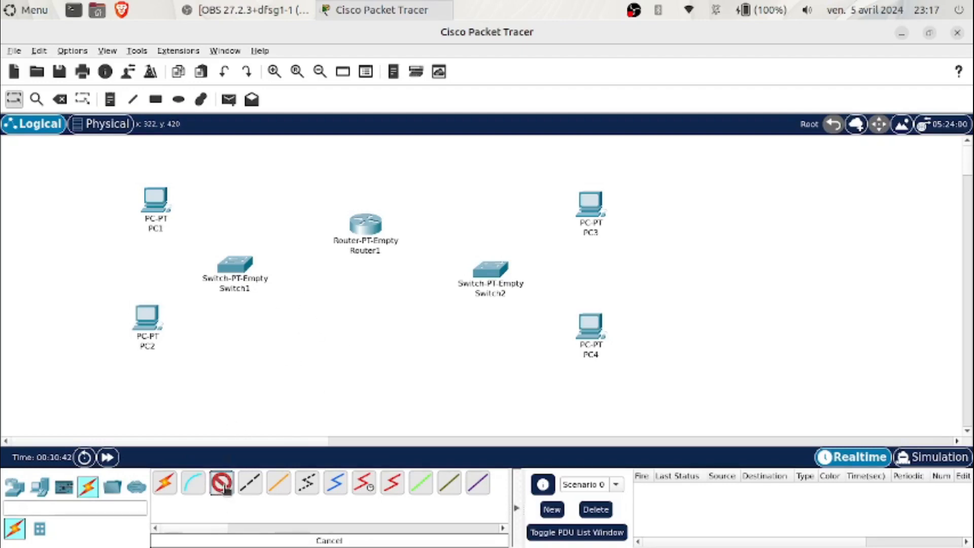
left_click(248, 488)
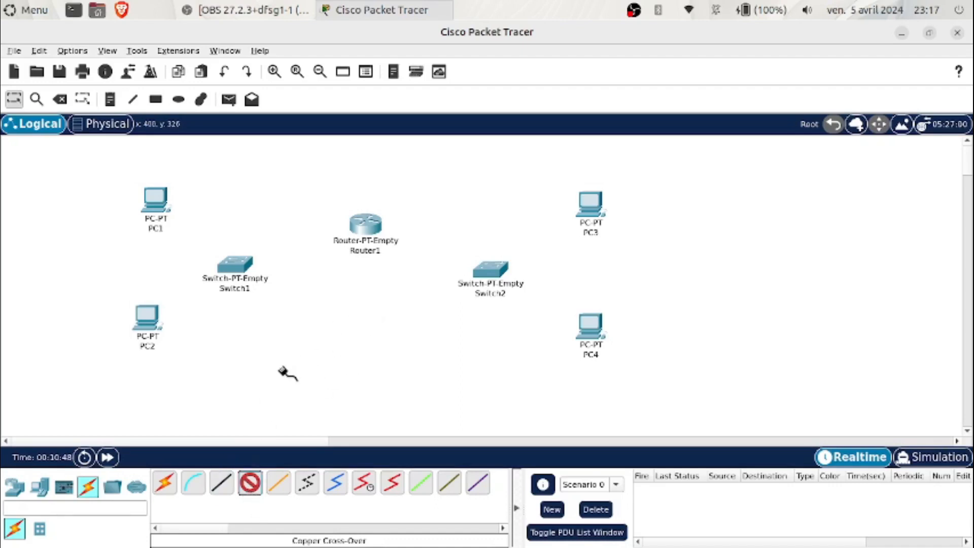
left_click(224, 490)
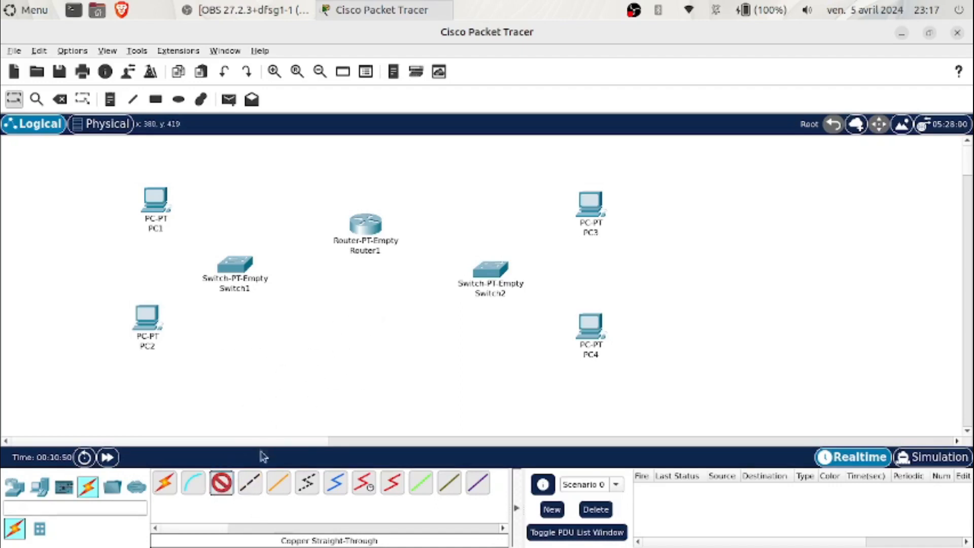
left_click(249, 488)
left_click(222, 486)
left_click(384, 232)
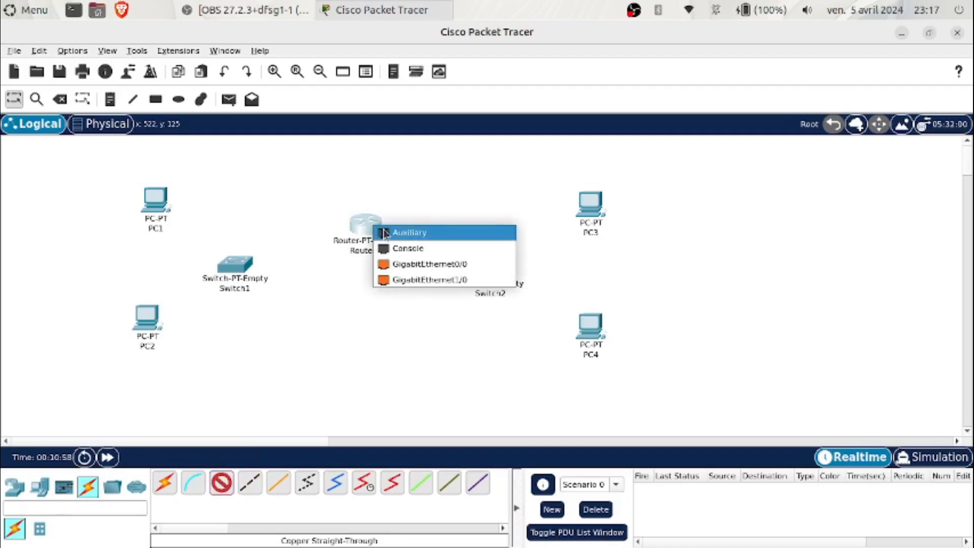
left_click(412, 265)
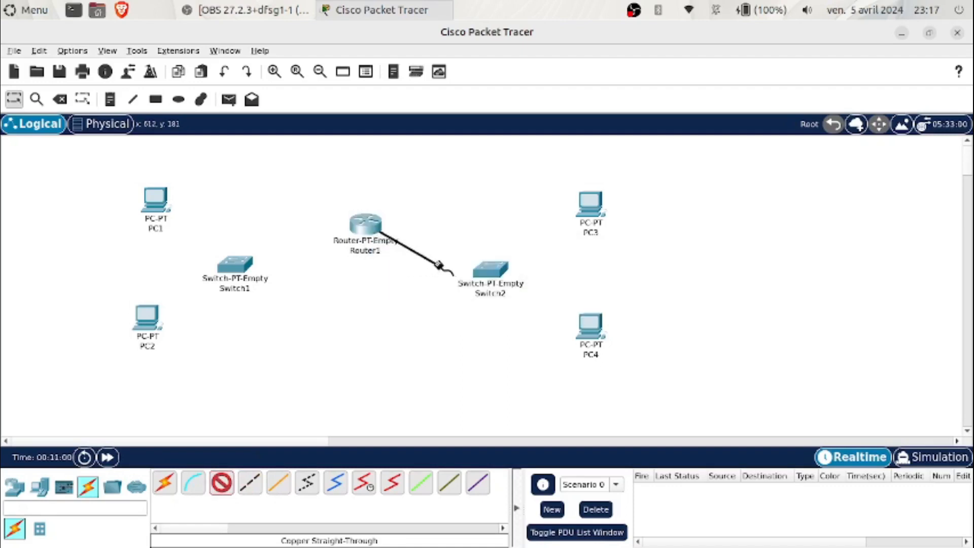
left_click(488, 274)
left_click(526, 293)
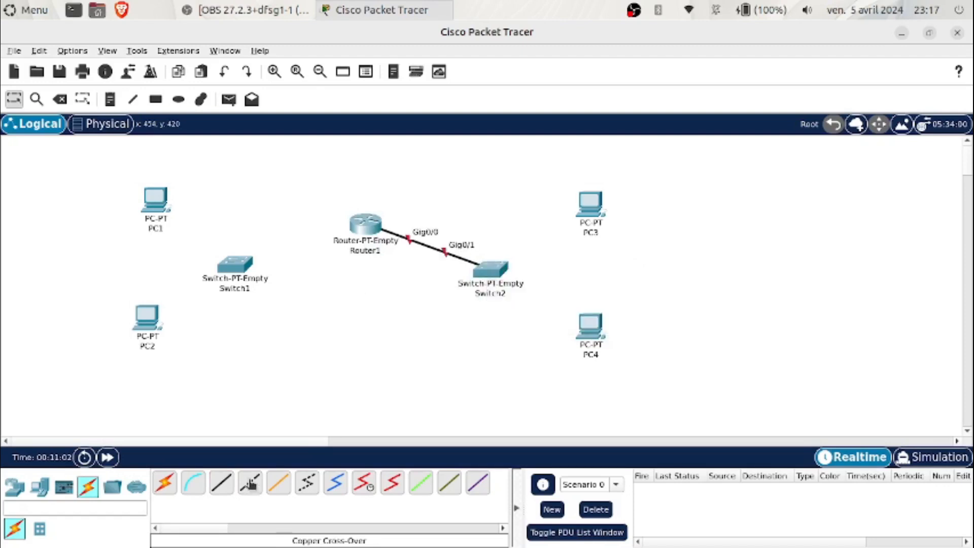
Step: Connect Router1's GigabitEthernet1/0 to Switch1's GigabitEthernet0/1 with a copper straight-through cable
left_click(367, 223)
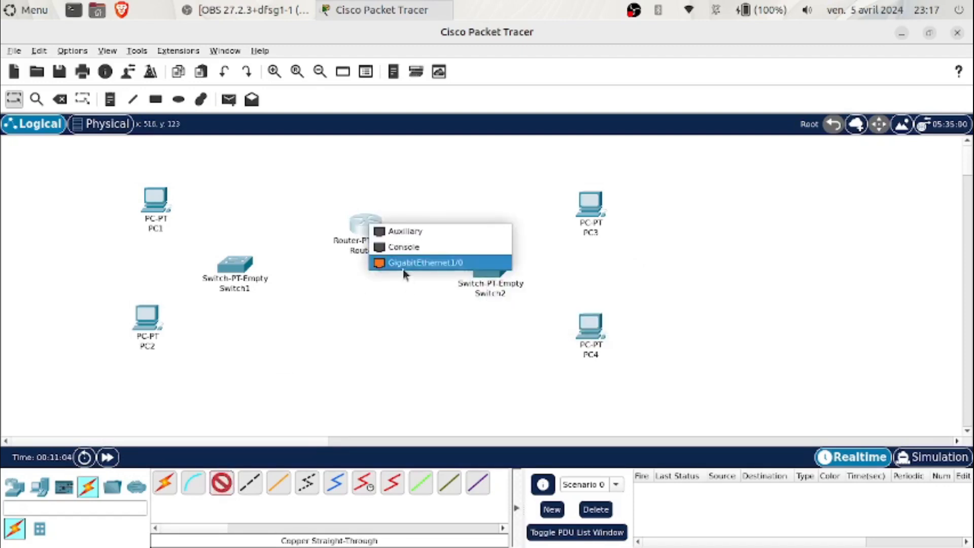
left_click(403, 269)
left_click(242, 263)
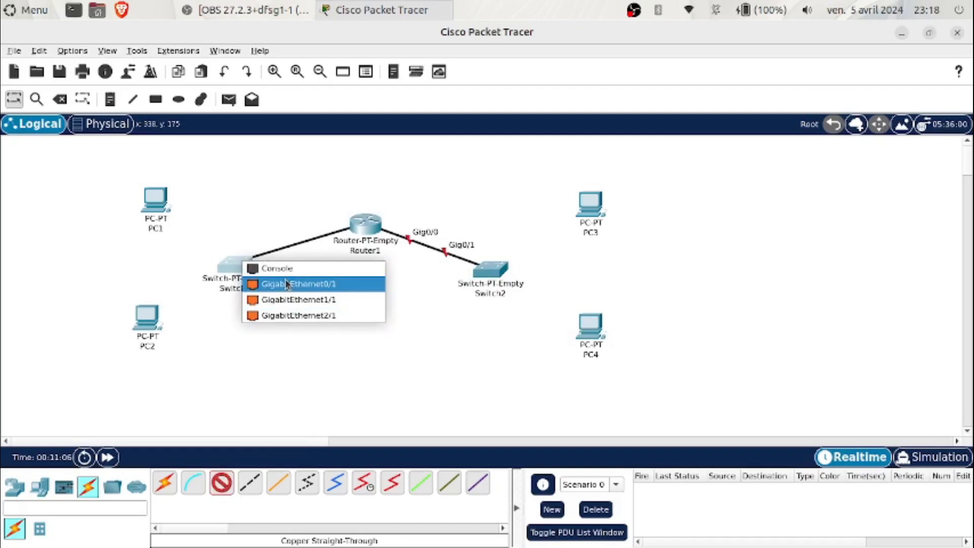
left_click(285, 283)
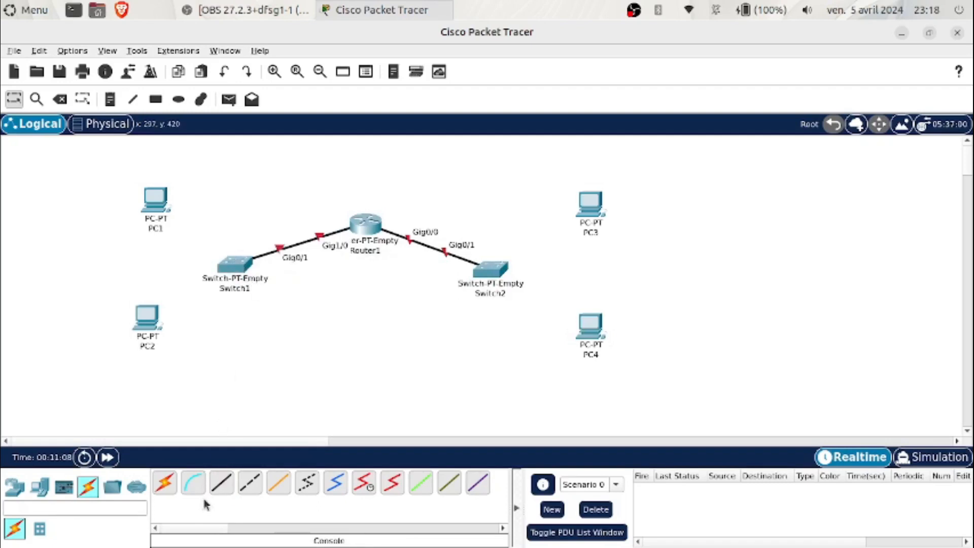
Step: Cable Switch2's GigabitEthernet1/1 to PC3's FastEthernet0 with copper straight-through
left_click(221, 483)
left_click(490, 270)
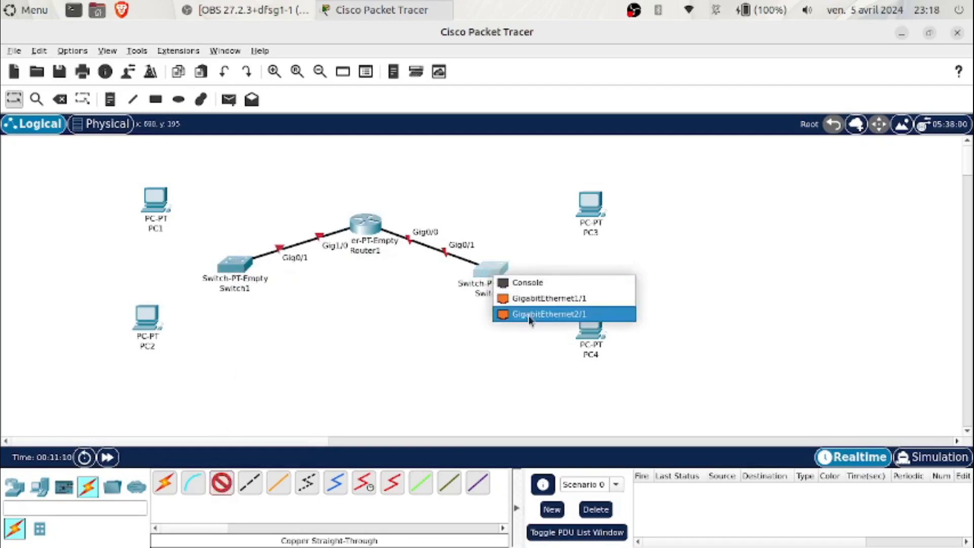
left_click(525, 302)
left_click(597, 196)
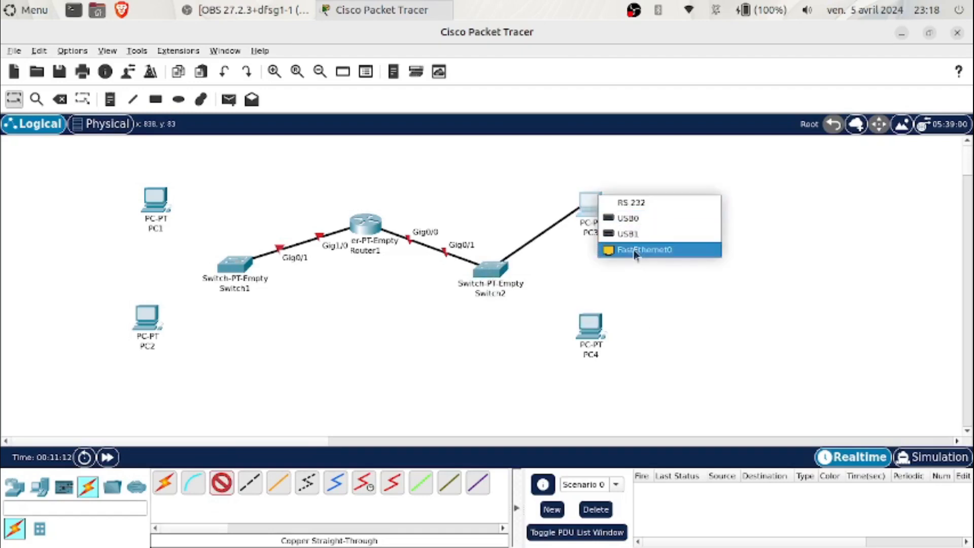
left_click(638, 248)
Step: Cable Switch2's GigabitEthernet2/1 to PC4's FastEthernet0 with copper straight-through
left_click(221, 482)
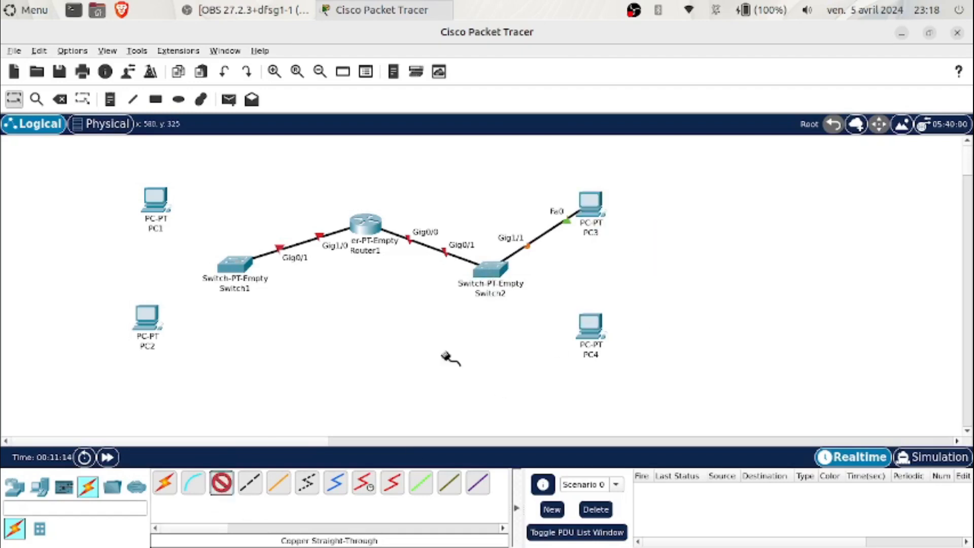
left_click(490, 270)
left_click(519, 295)
left_click(588, 329)
left_click(641, 392)
left_click(594, 334)
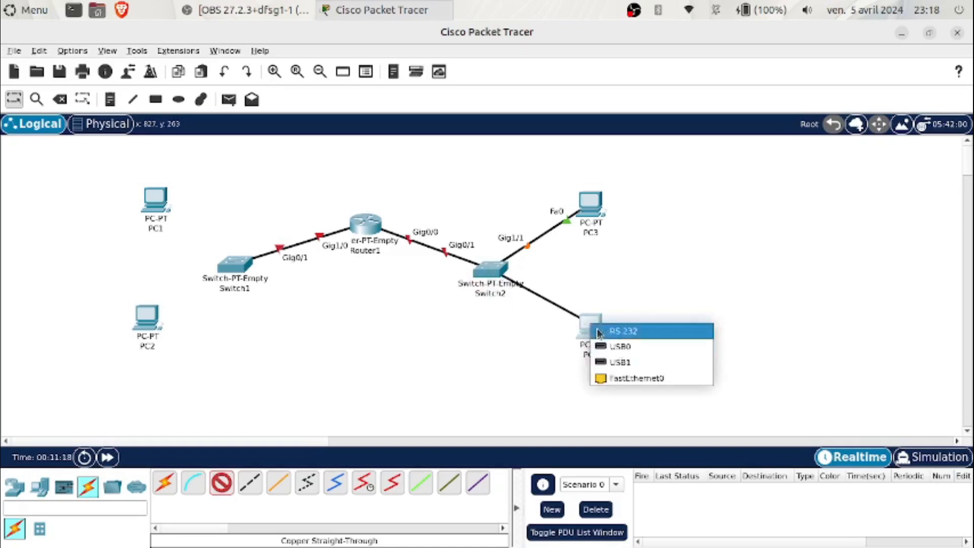
left_click(641, 379)
Step: Cable Switch1's GigabitEthernet1/1 to PC1's FastEthernet0 with copper straight-through
left_click(221, 483)
left_click(230, 269)
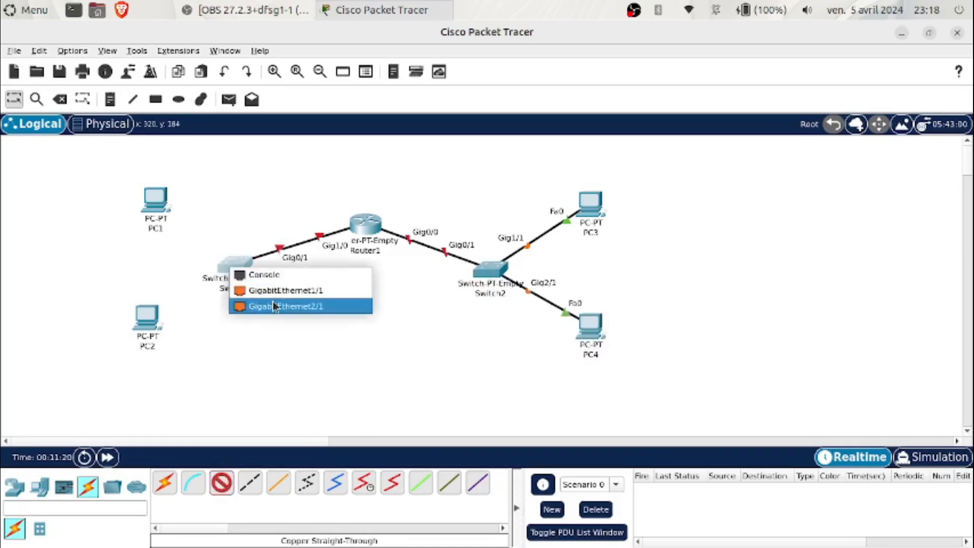
left_click(274, 289)
left_click(159, 192)
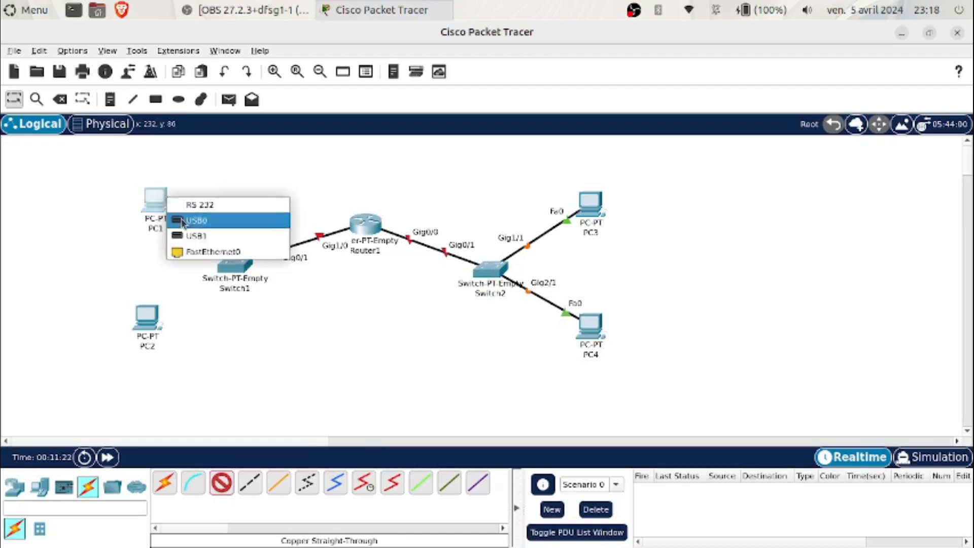
left_click(200, 252)
Step: Cable Switch1's GigabitEthernet2/1 to PC2's FastEthernet0 with copper straight-through
left_click(223, 479)
left_click(235, 269)
left_click(245, 292)
left_click(143, 318)
left_click(248, 368)
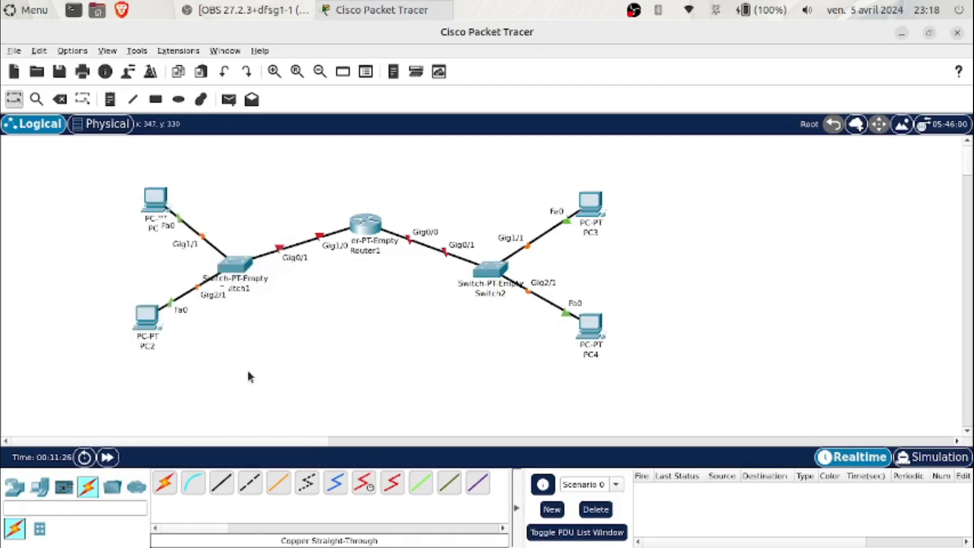
Step: Shift Switch1 and Switch2 slightly closer to Router1 in the logical workspace
left_click_drag(238, 272, 248, 274)
left_click_drag(493, 284, 480, 279)
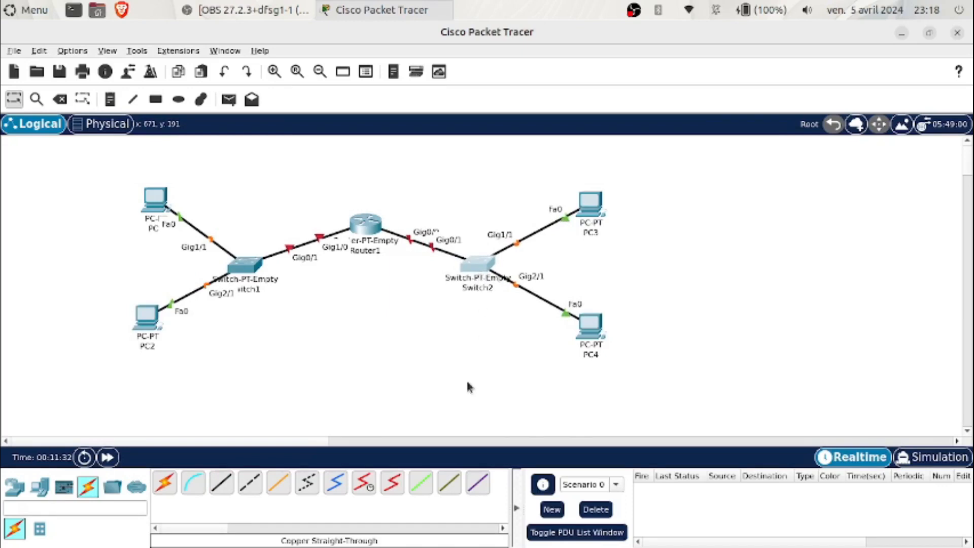
left_click(480, 279)
left_click(763, 52)
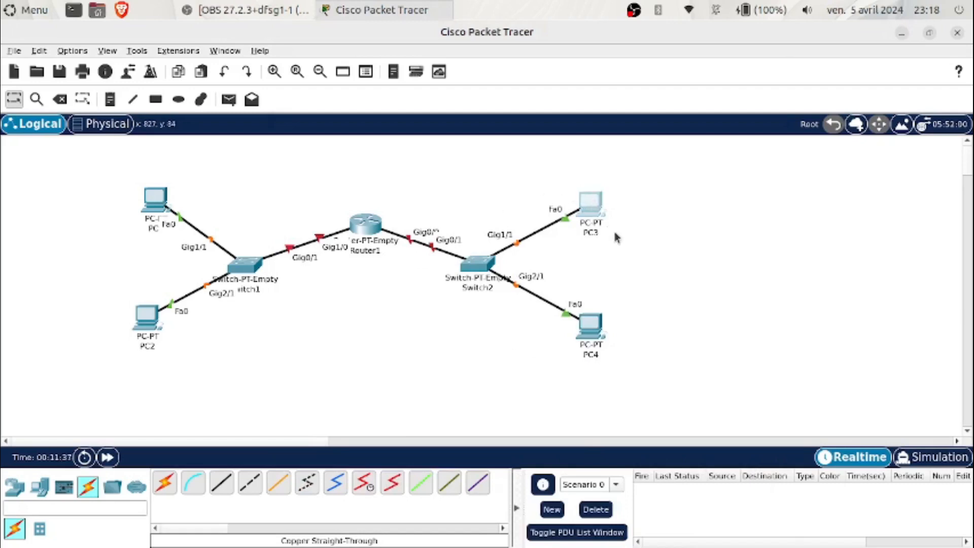
Step: Look through PC3's desktop applications and view its IP configuration form
left_click(595, 212)
left_click(411, 79)
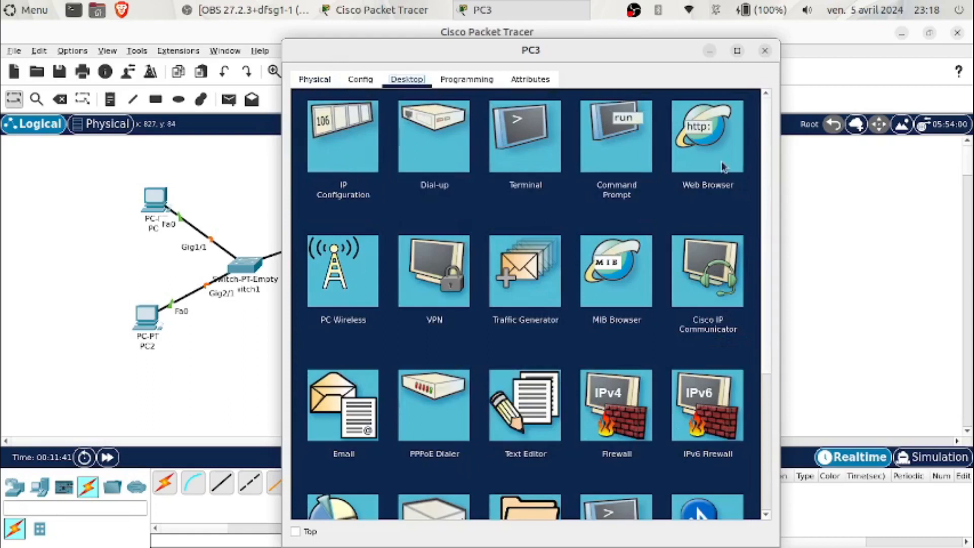
scroll(619, 257, "down", 3)
scroll(568, 305, "up", 3)
left_click_drag(436, 59, 508, 42)
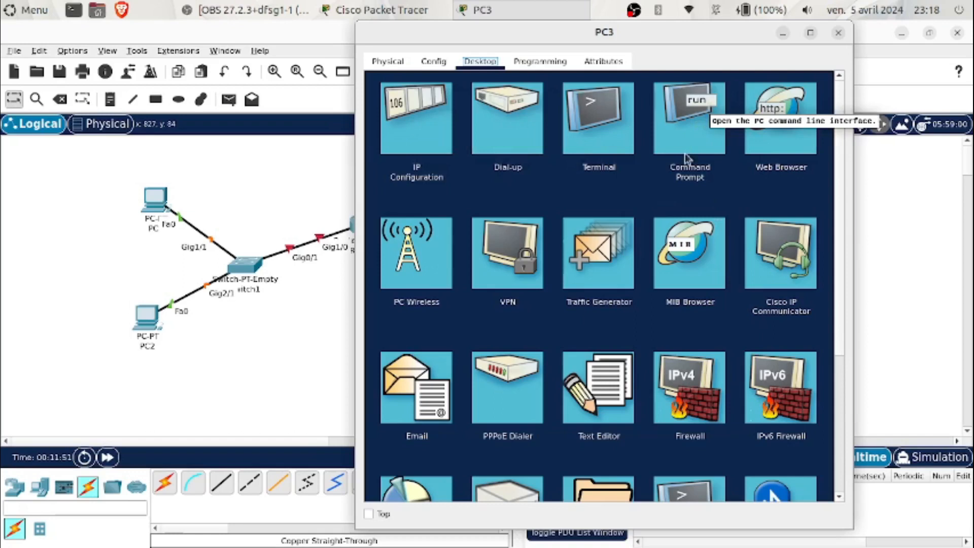
left_click(434, 142)
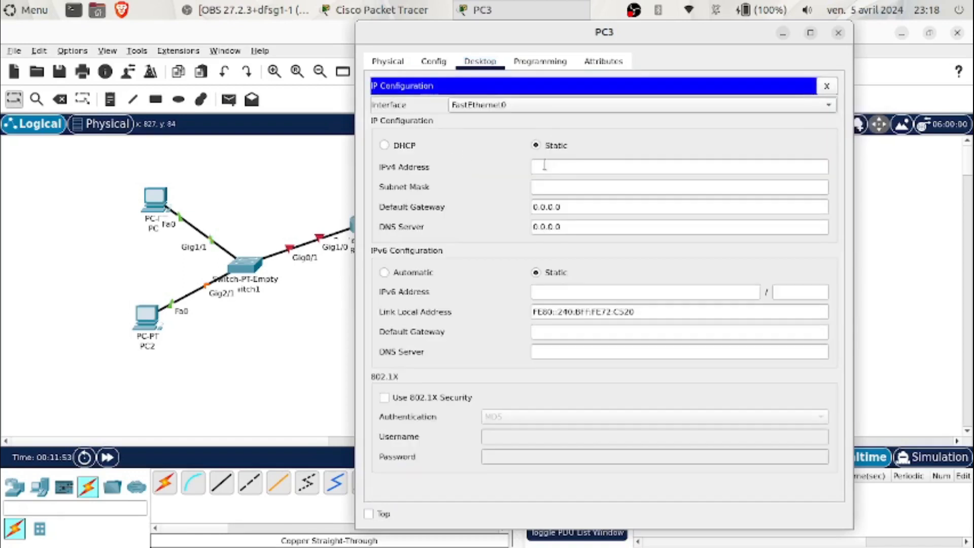
left_click(827, 86)
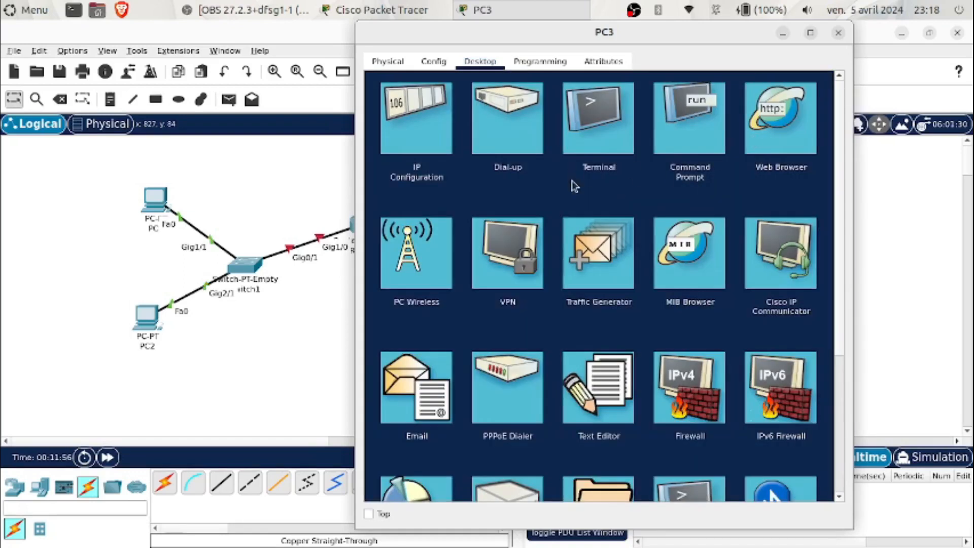
Step: Ping 192.168.1.1 from PC3's Command Prompt, fast-forward the simulation time and close PC3's window
left_click(688, 132)
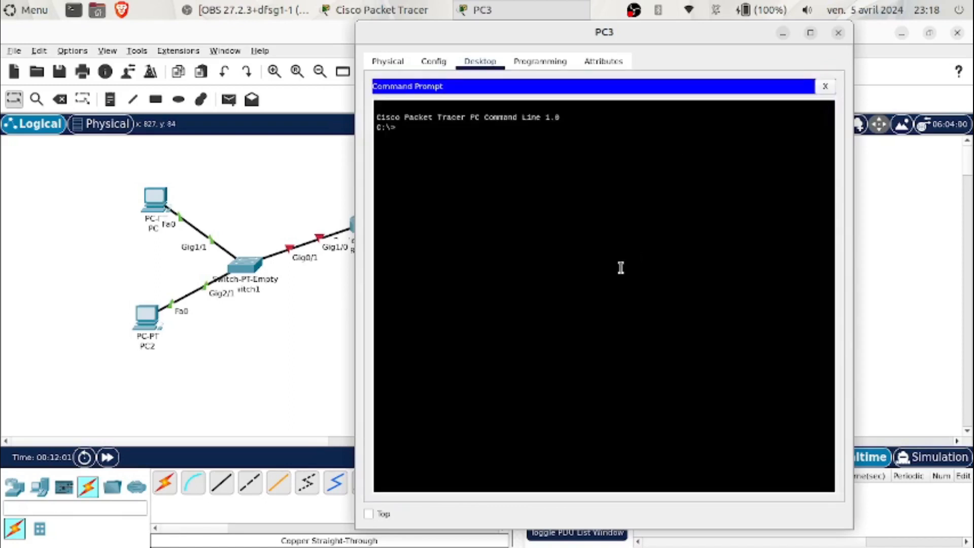
left_click_drag(526, 34, 200, 32)
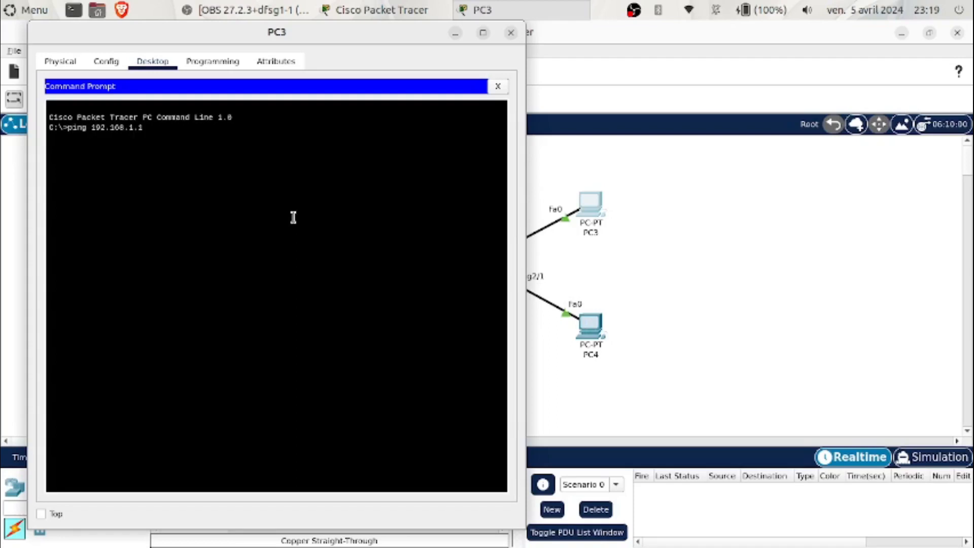
key("Return")
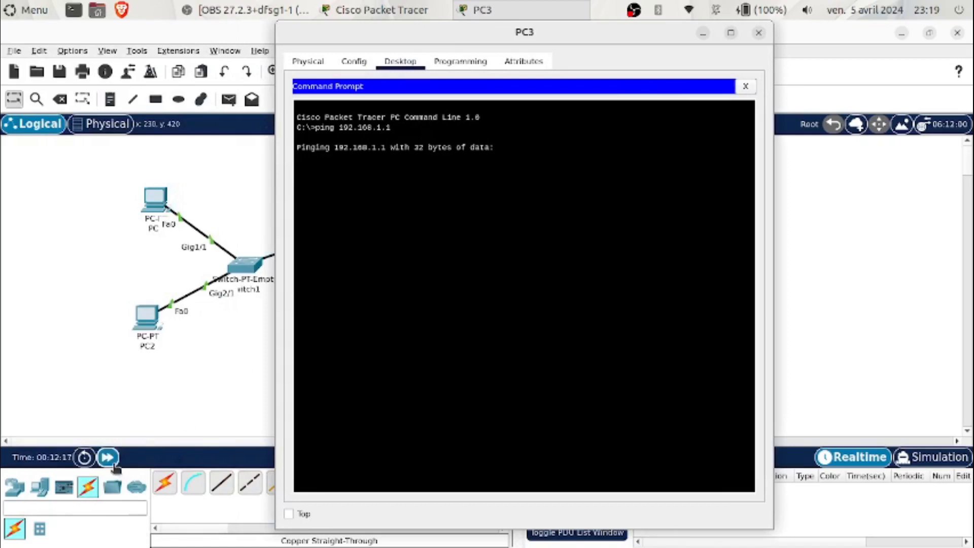
left_click(109, 459)
left_click(479, 10)
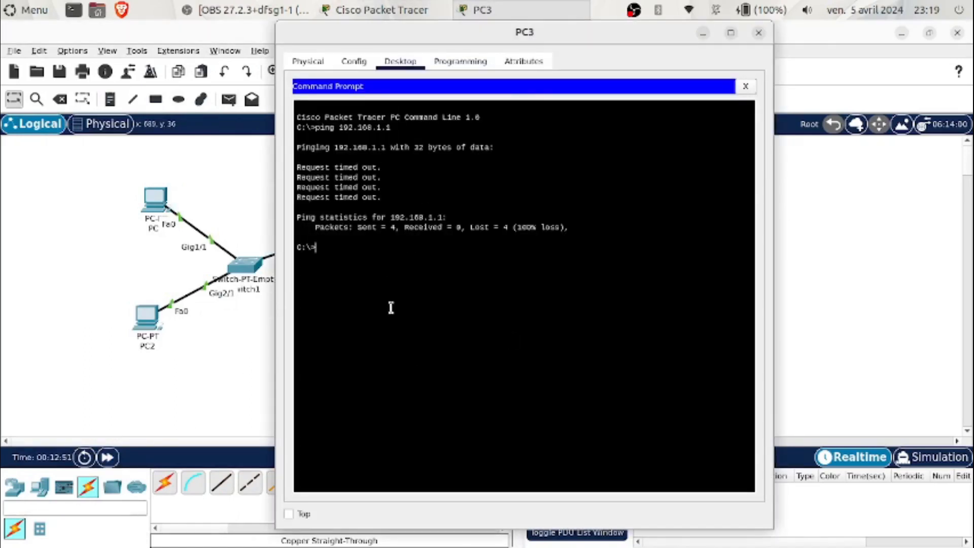
left_click(746, 87)
left_click(759, 33)
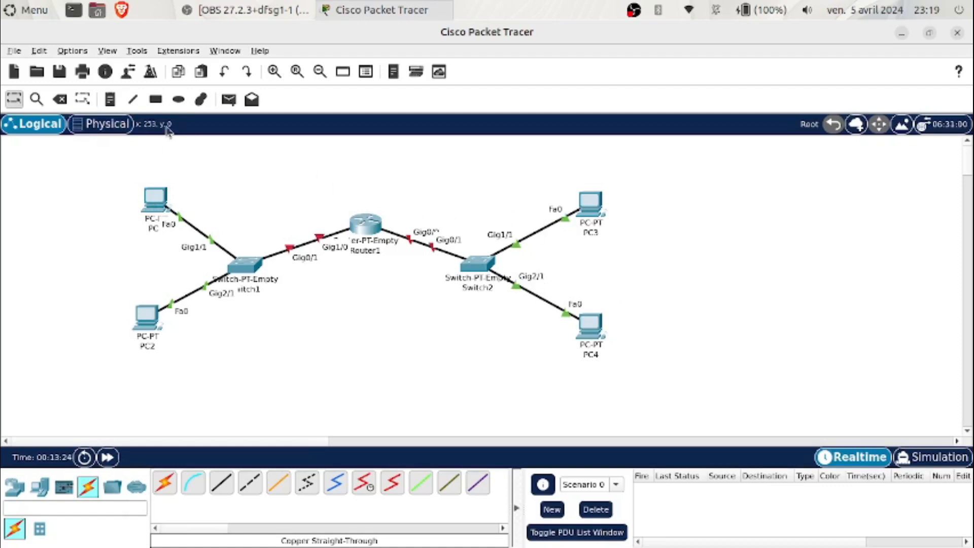
Step: Draw two unfilled rectangles with black outlines, one around PC3 and PC4 and one around PC1 and PC2
left_click(155, 100)
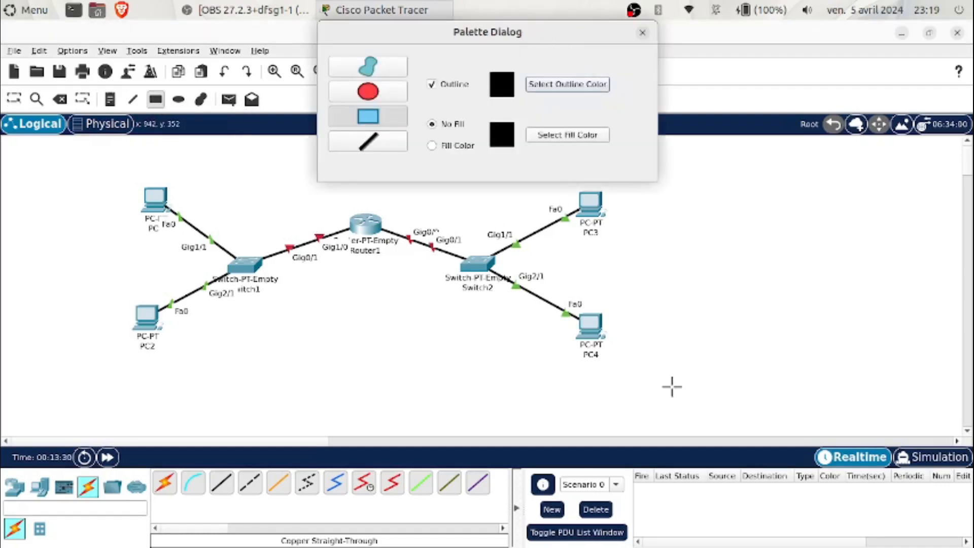
left_click_drag(552, 173, 558, 183)
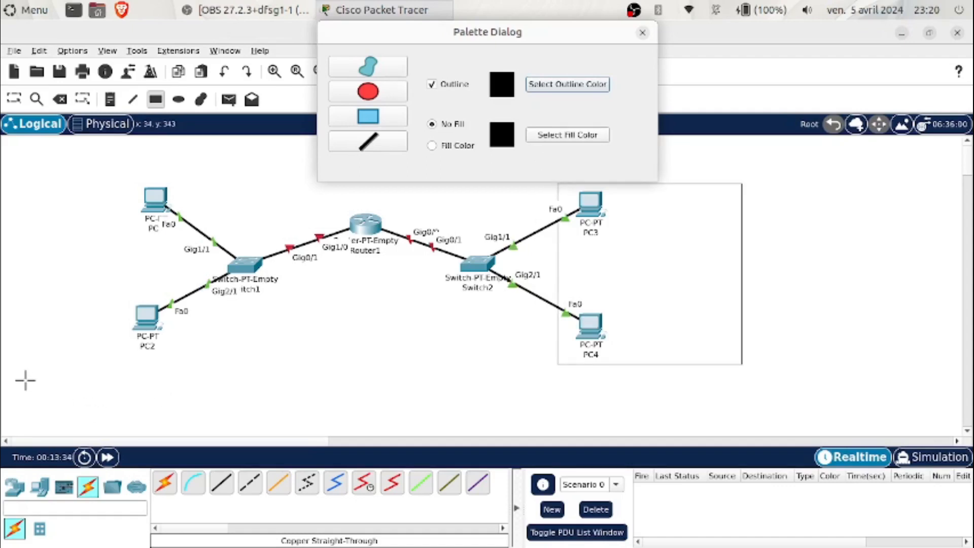
left_click_drag(17, 376, 198, 237)
left_click_drag(191, 160, 192, 160)
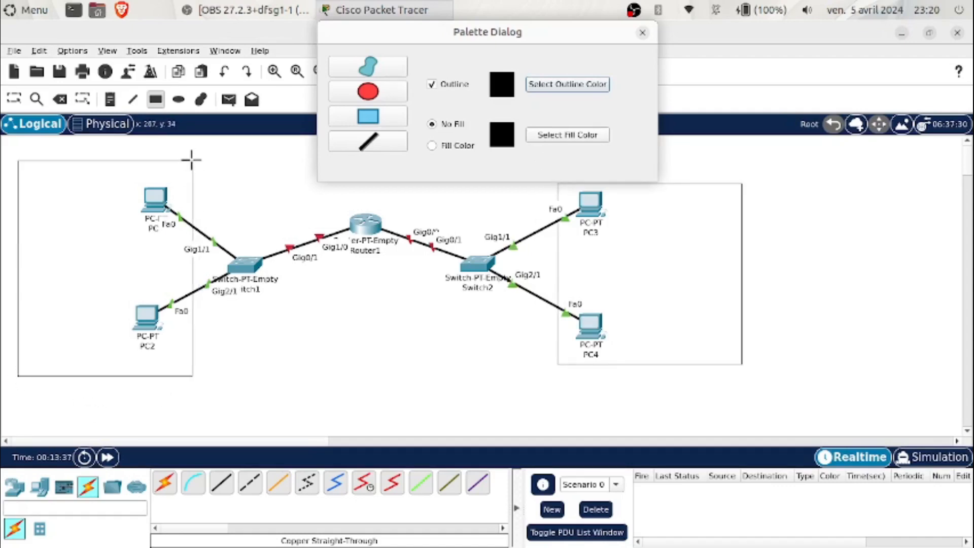
left_click(642, 34)
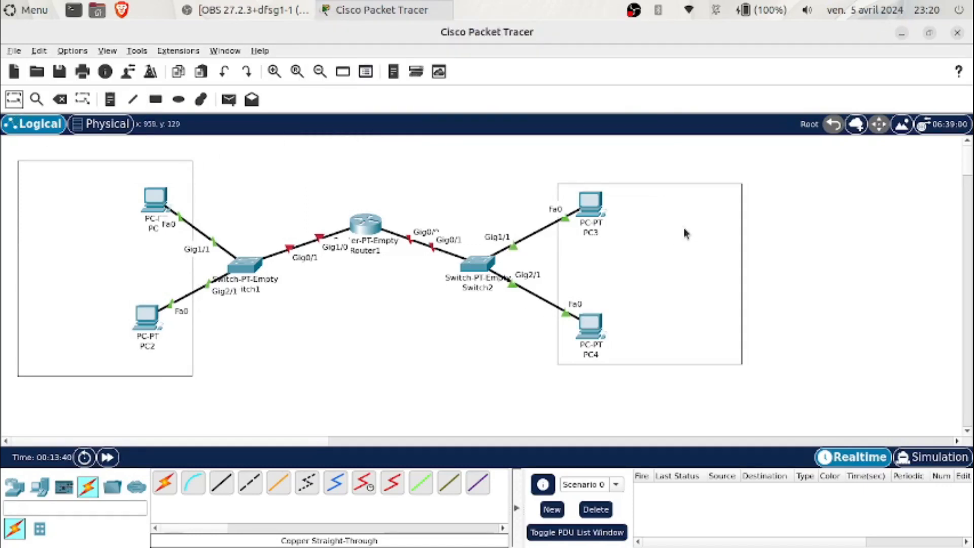
Step: Add the text note "RH 192.168.1.X" inside the rectangle around PC3 and PC4
left_click(696, 267)
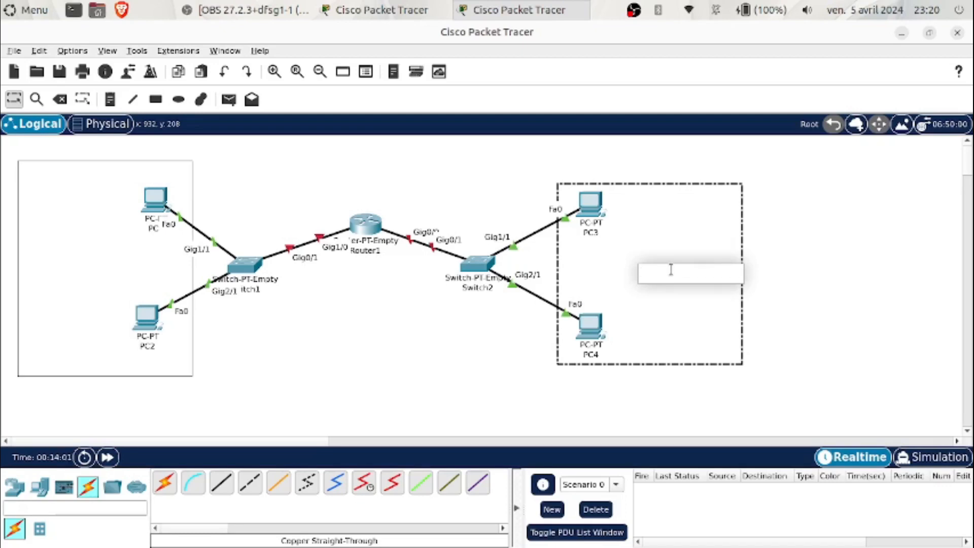
type("RH 192.168.1.X")
left_click_drag(705, 273, 697, 274)
type("0")
key("BackSpace")
type("X")
left_click(725, 264)
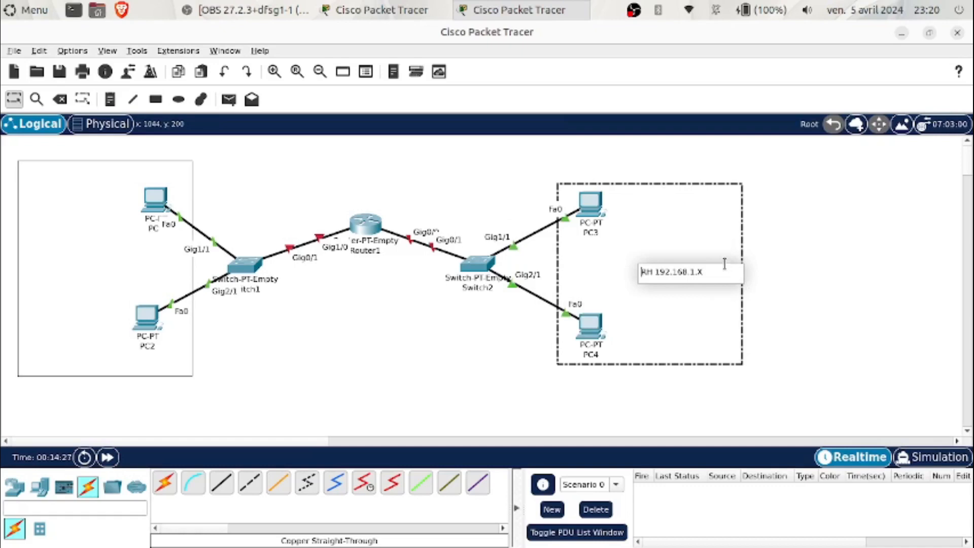
Step: Extend the RH text note with the subnet mask 255.255.255.0 and the gateway 192.168.1.254 below the network address
left_click(717, 277)
type("255.255.2")
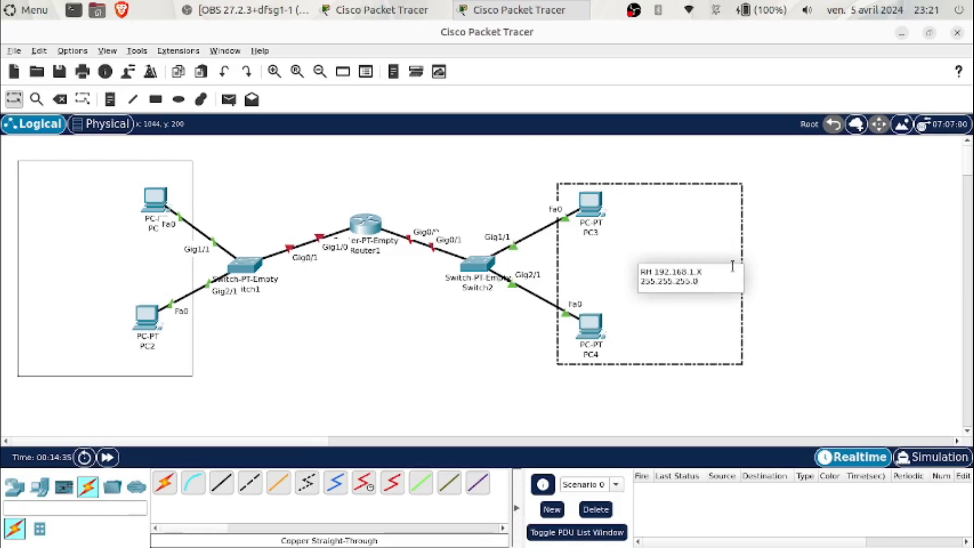
type("55.0")
key("Return")
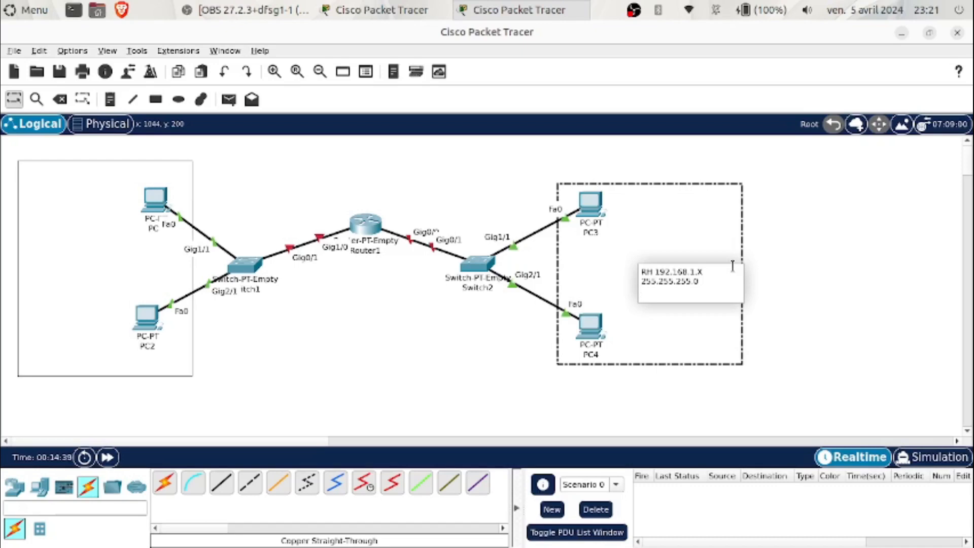
type("192.168.1.254")
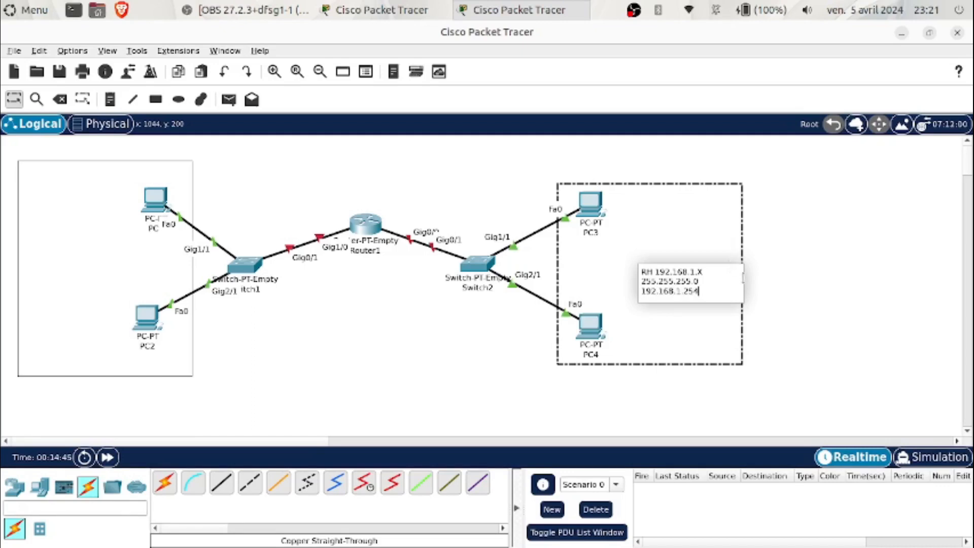
left_click(798, 309)
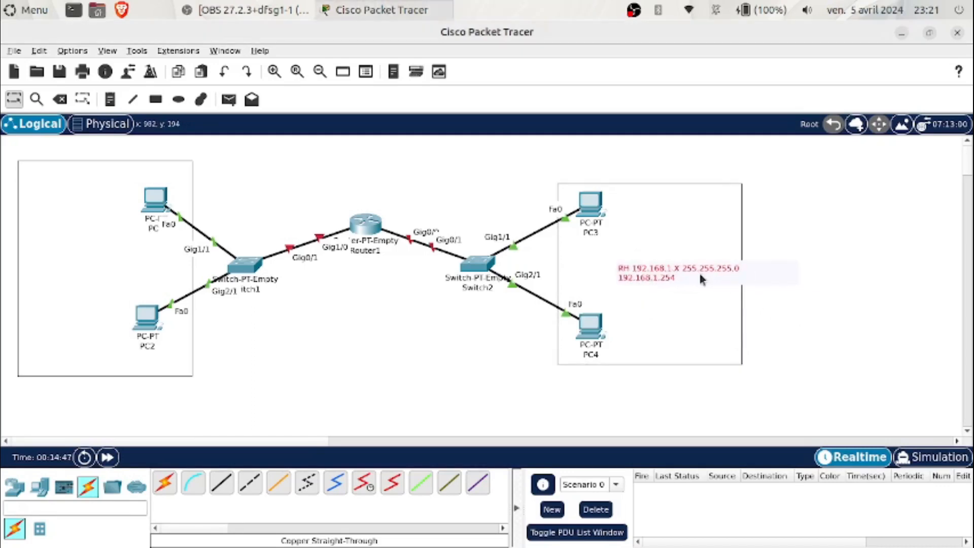
Step: Edit the RH note so that the heading "RH" stands on its own line above the addresses
double_click(699, 276)
left_click(625, 272)
key("Return")
left_click(799, 281)
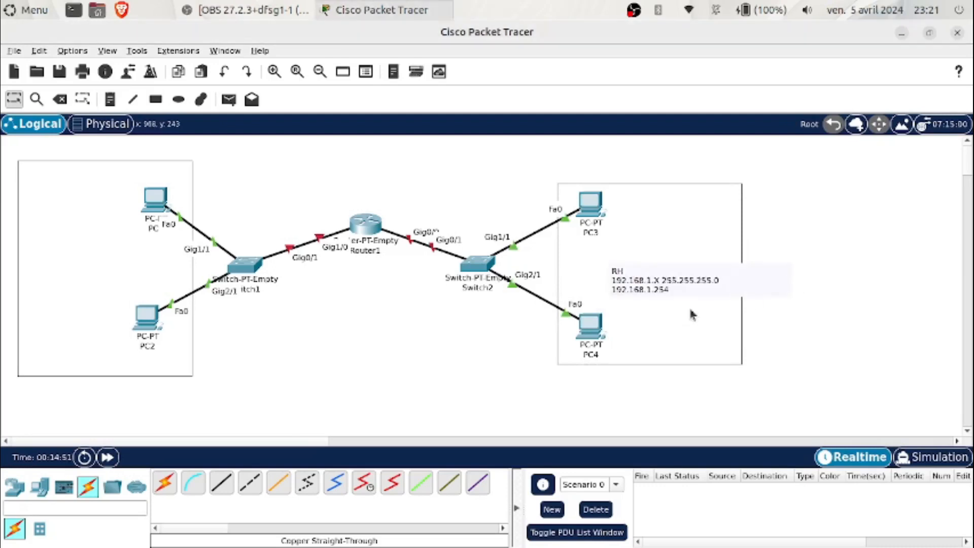
Step: Move the RH note up beside PC3 and raise Router1 well above the level of the two switches
left_click_drag(651, 295, 687, 227)
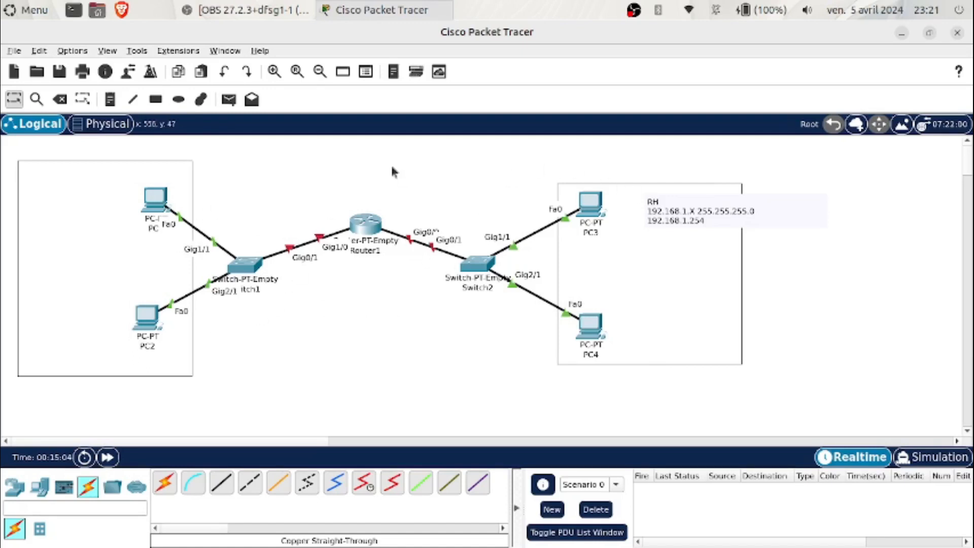
left_click_drag(379, 228, 377, 185)
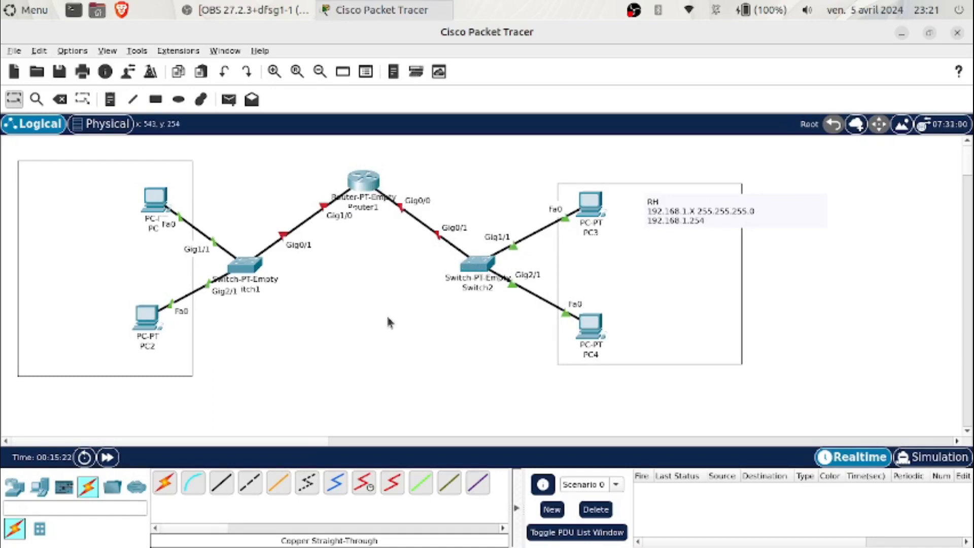
left_click_drag(367, 178, 368, 176)
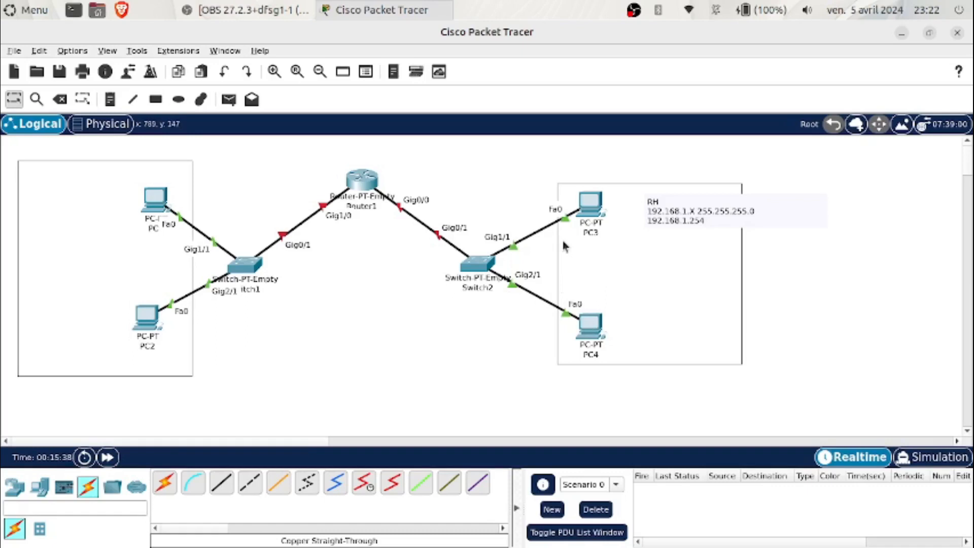
Step: Rename PC3 with its user's first name followed by the address 192.168.1.1
left_click(590, 232)
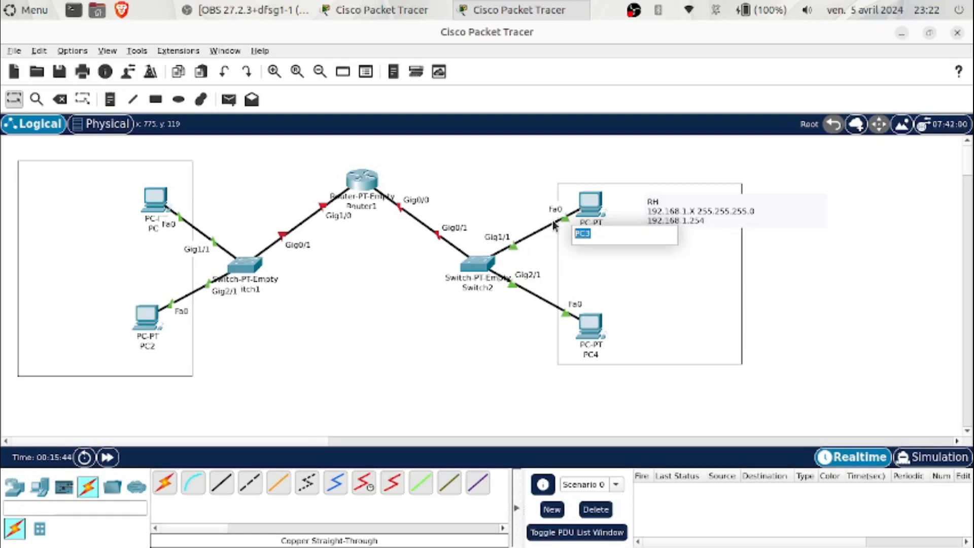
type("Chantale 192")
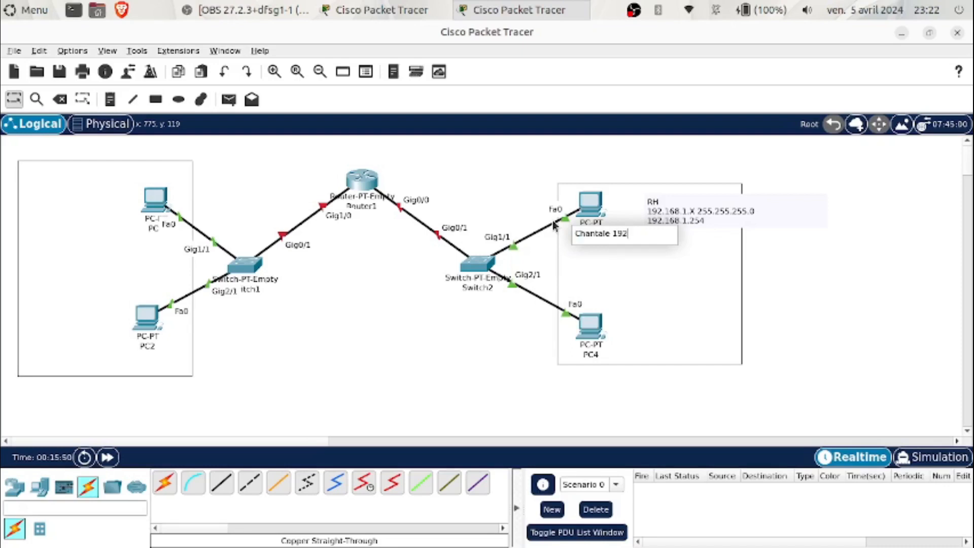
type(".168.1.1")
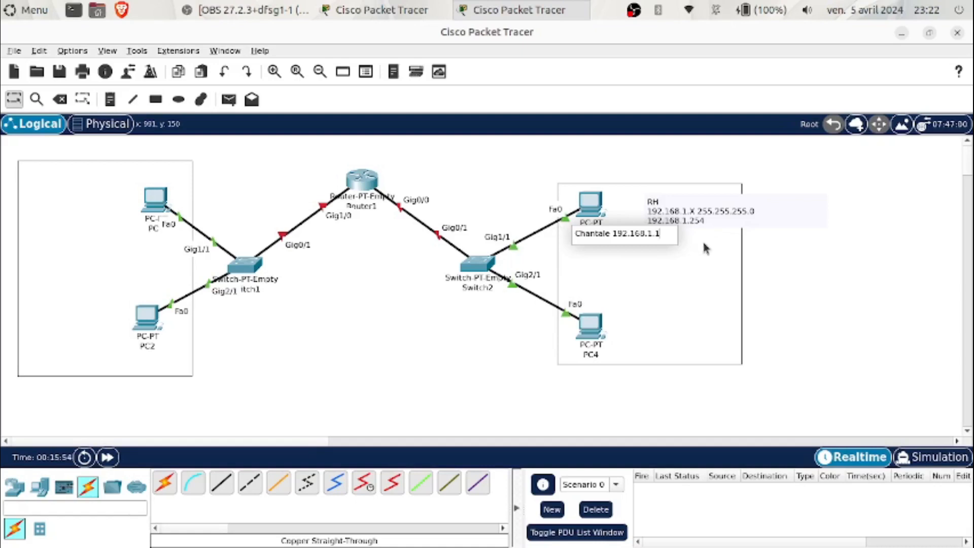
left_click_drag(654, 234, 611, 234)
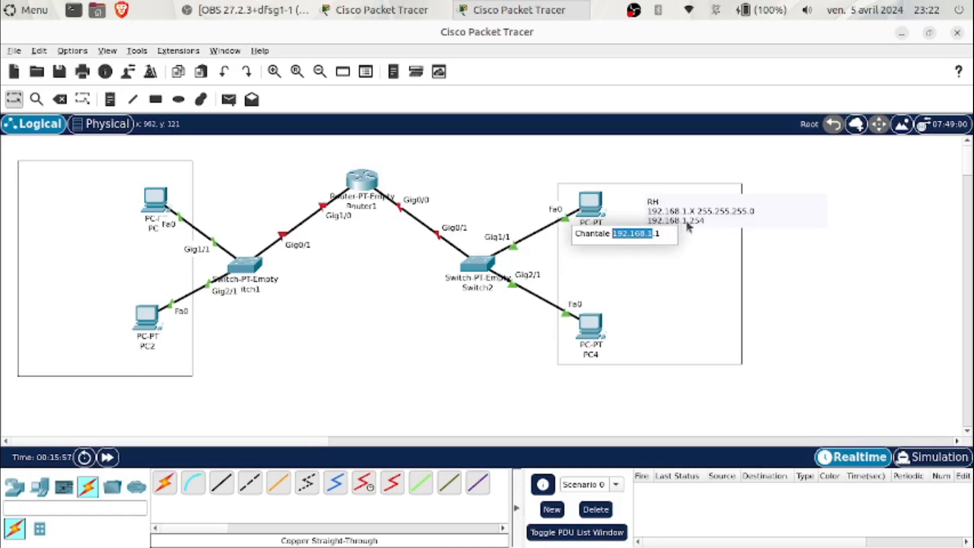
left_click_drag(662, 235, 654, 236)
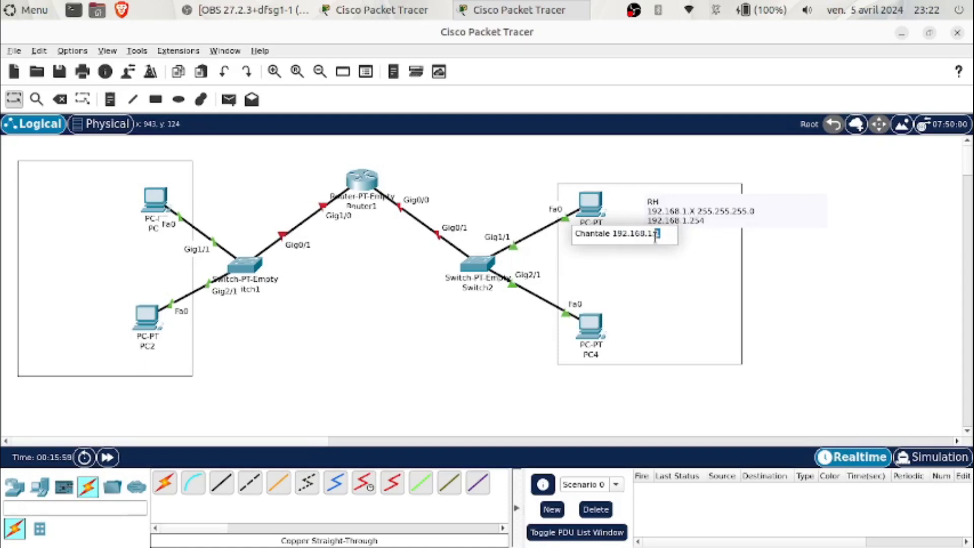
left_click(898, 295)
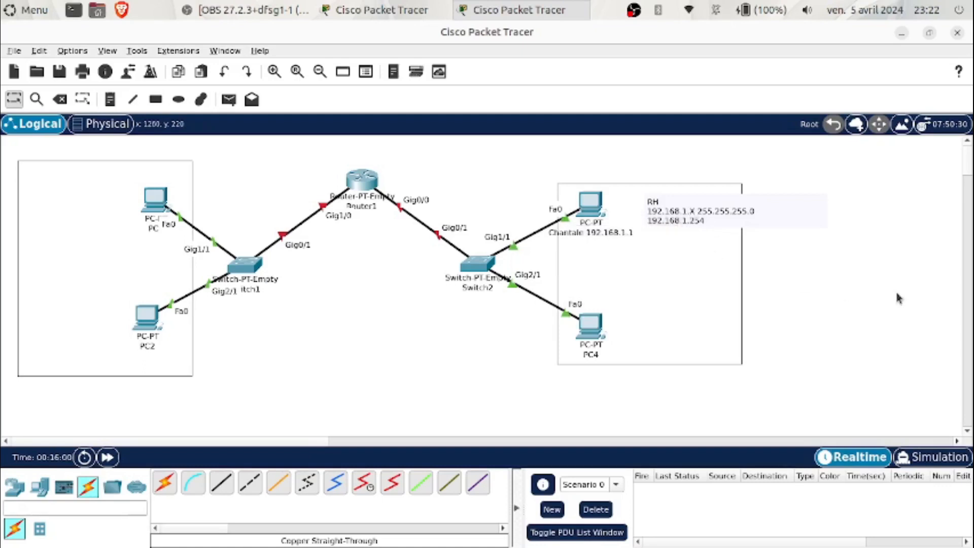
Step: Rename PC4 with its user's first name followed by 192.168.1.2, and shift both RH PCs further inside their rectangle
left_click(592, 356)
left_click_drag(614, 357, 566, 350)
type("Bernard")
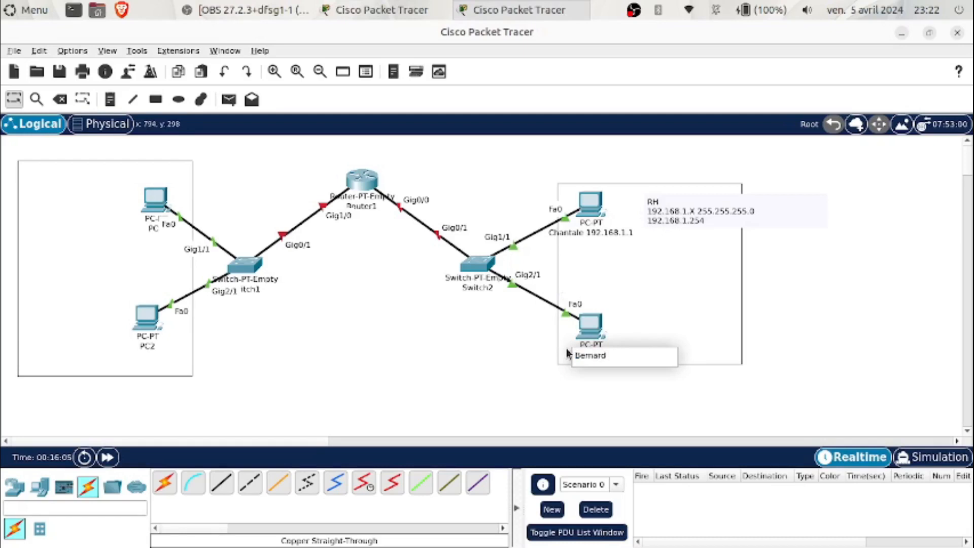
type(" 192.168.1.2")
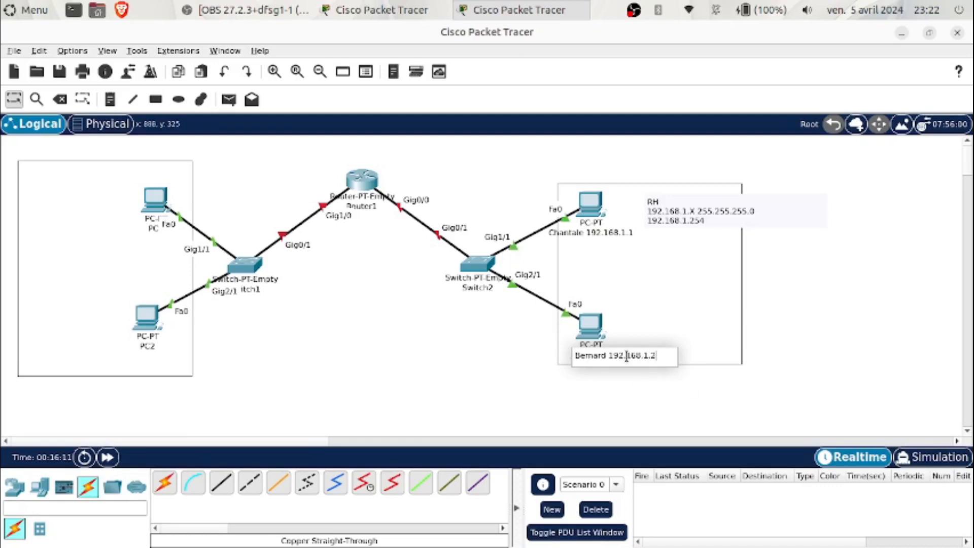
left_click(755, 332)
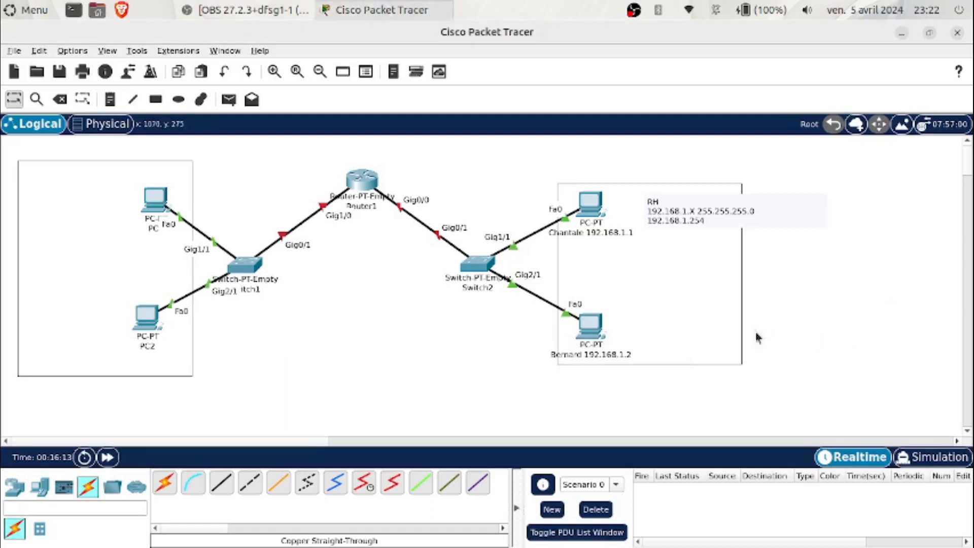
left_click_drag(593, 336, 629, 316)
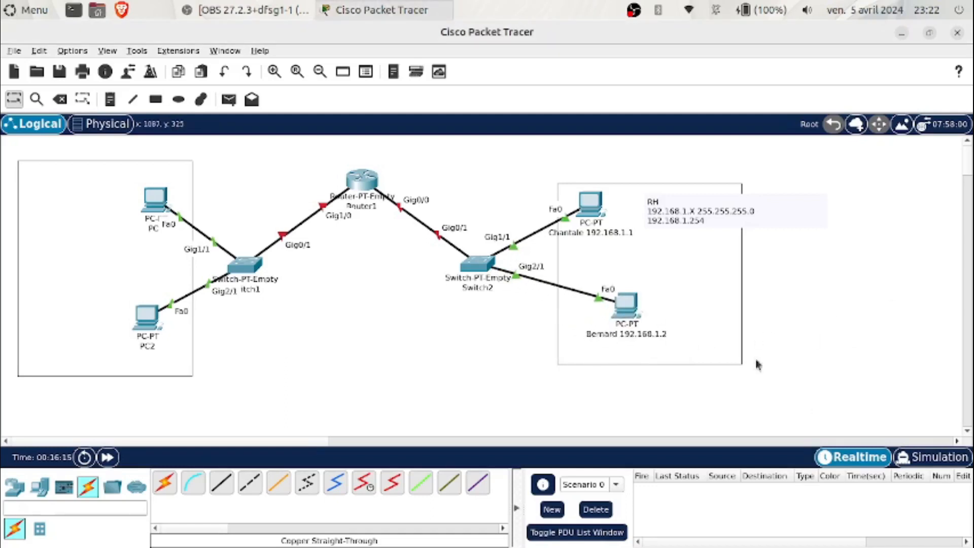
left_click_drag(598, 202, 612, 207)
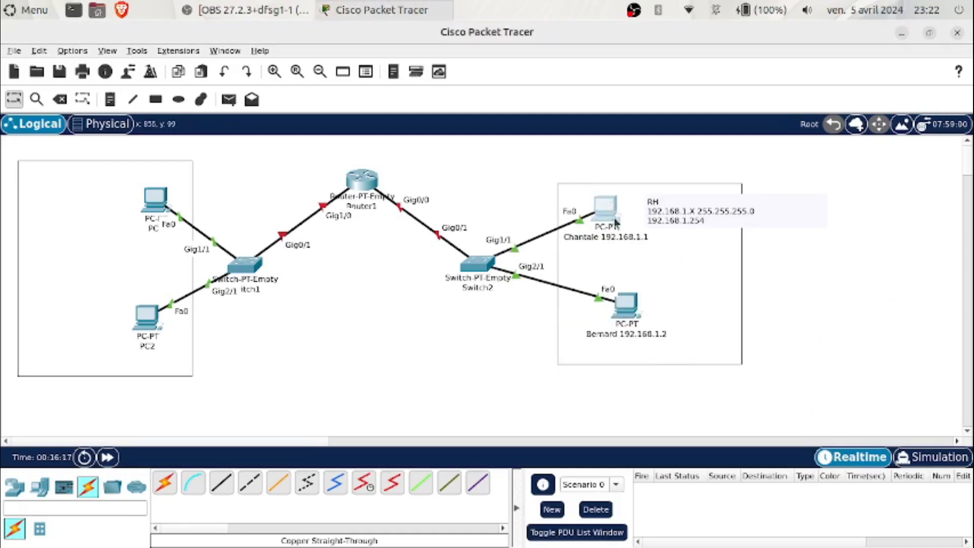
Step: Give the upper RH PC the static IPv4 address 192.168.1.1, mask 255.255.255.0 and default gateway 192.168.1.254, and close its window
left_click(607, 205)
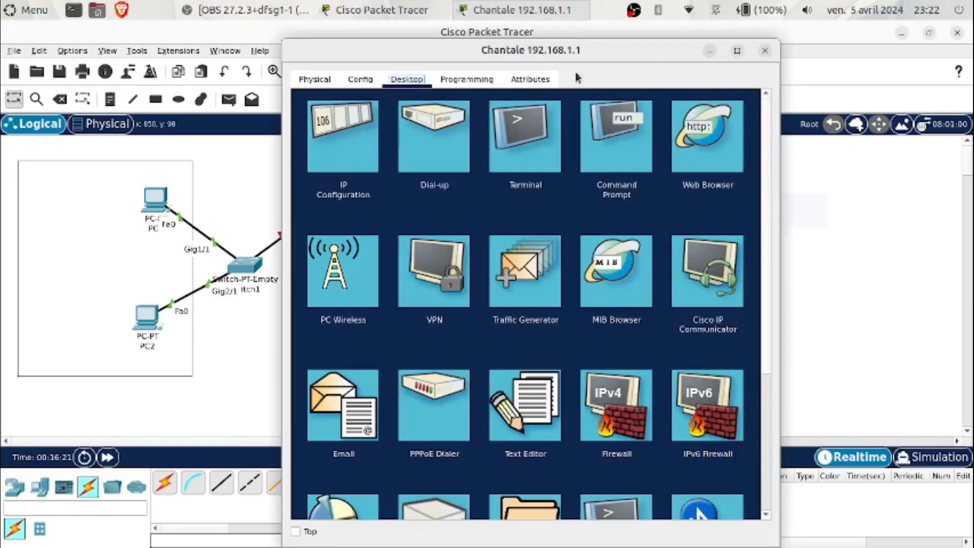
left_click_drag(568, 60, 347, 43)
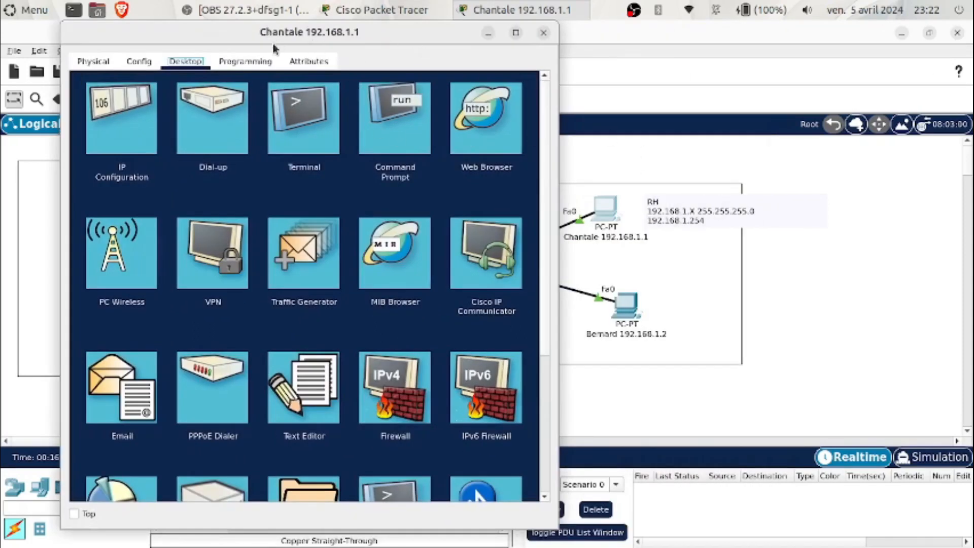
left_click(121, 126)
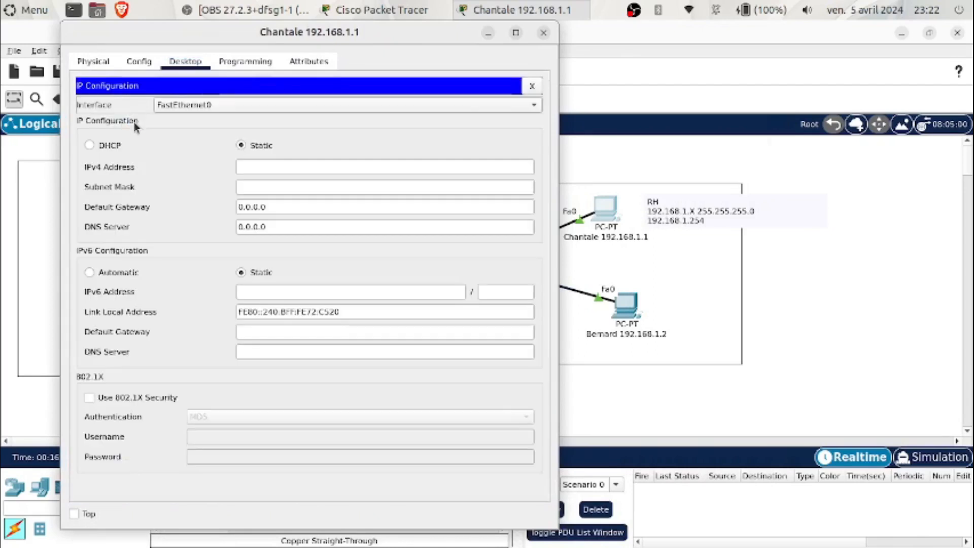
left_click(241, 146)
left_click(258, 170)
type("192.168.1.1")
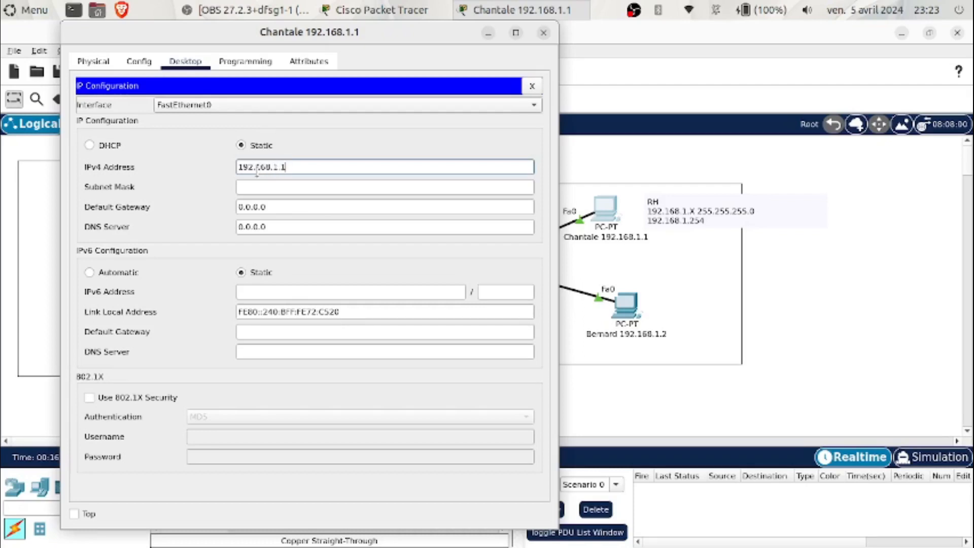
left_click(272, 190)
key("Tab")
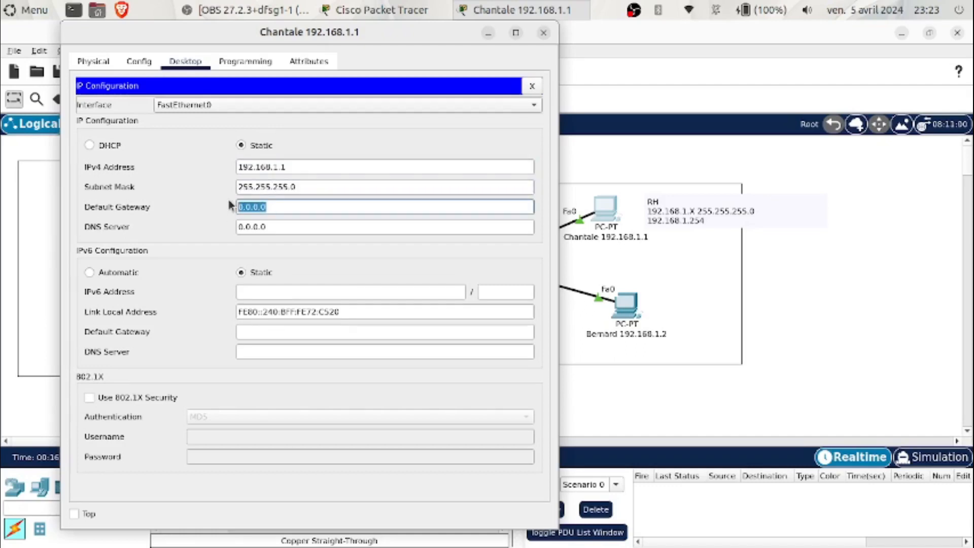
type("192.168.1.254")
left_click(377, 228)
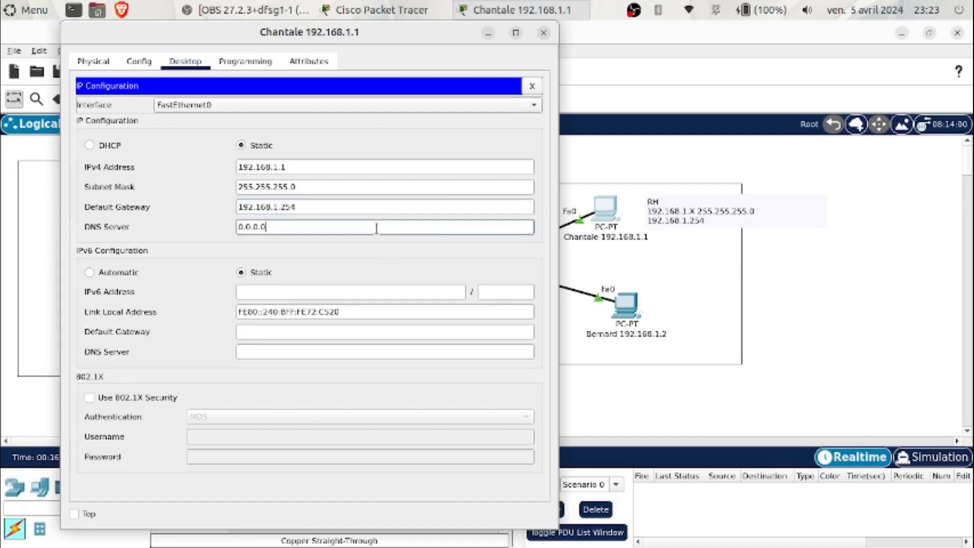
left_click(539, 86)
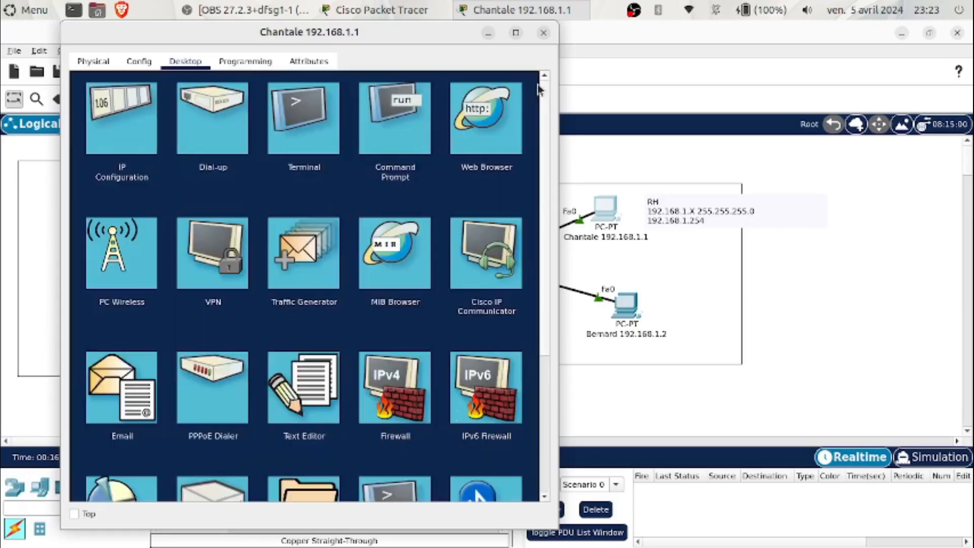
left_click(543, 33)
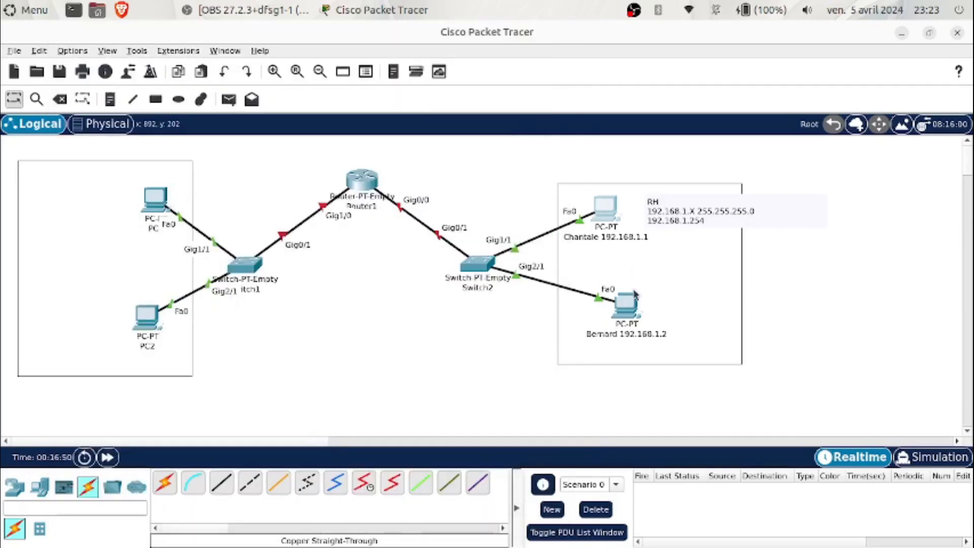
Step: Give the lower RH PC the static IPv4 address 192.168.1.2, mask 255.255.255.0 and default gateway 192.168.1.254, and close its window
left_click(628, 304)
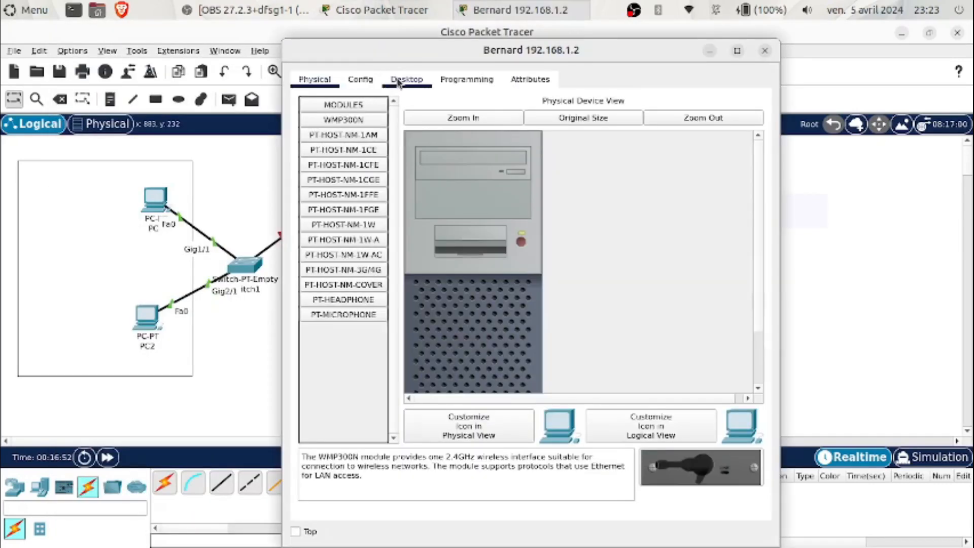
left_click(406, 79)
left_click(355, 143)
left_click(488, 184)
type("192.168.1.2")
left_click_drag(513, 225, 437, 224)
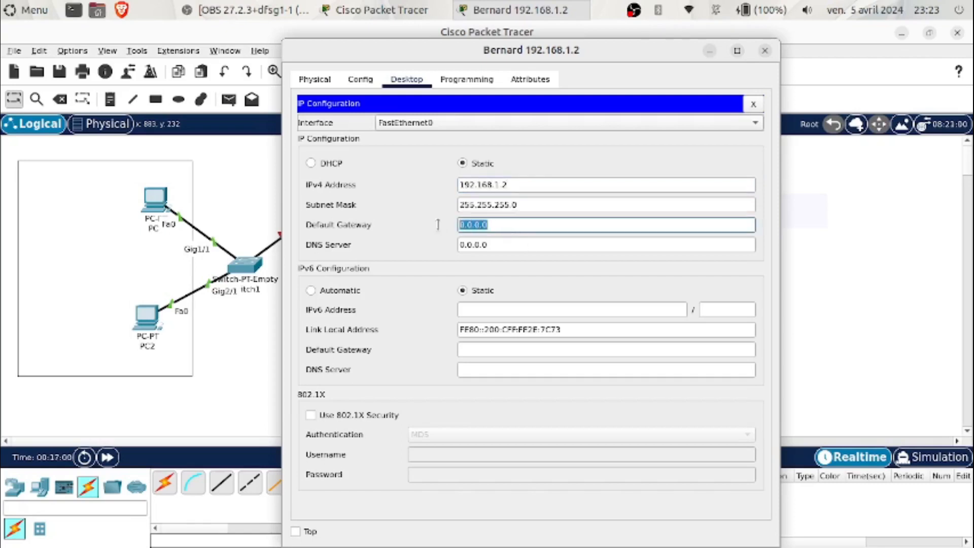
type("192.168.1.254")
left_click(765, 50)
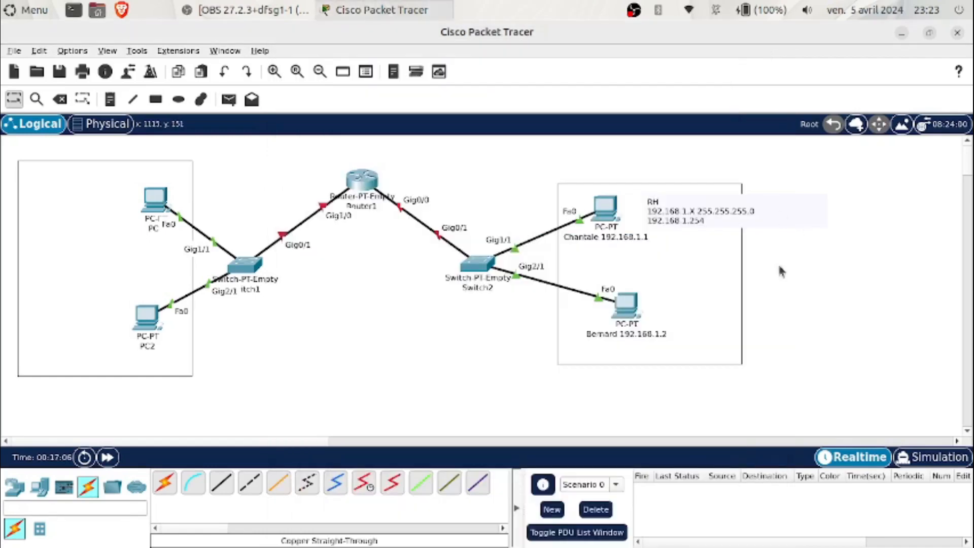
Step: Ping 192.168.1.1 from the Command Prompt of the lower RH PC and close its window
left_click_drag(610, 217, 617, 218)
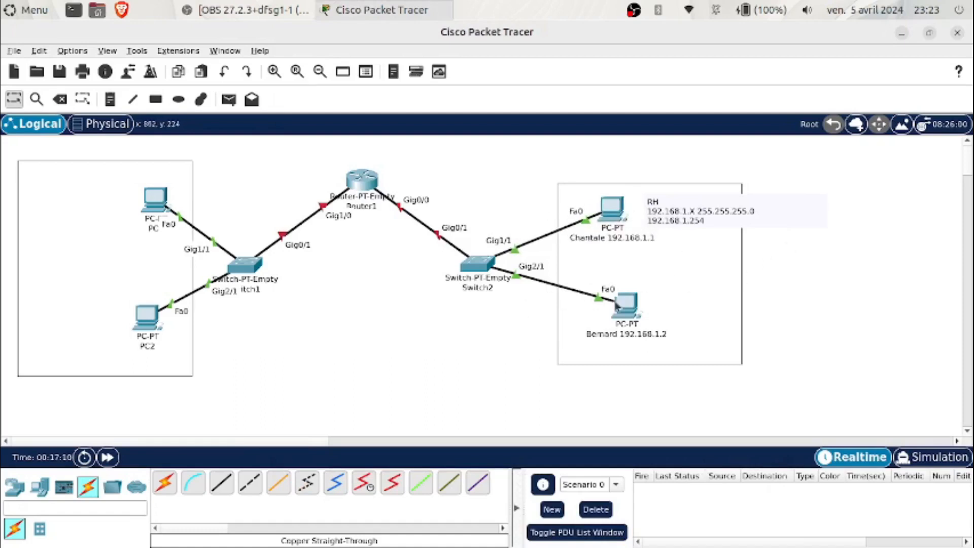
left_click(627, 318)
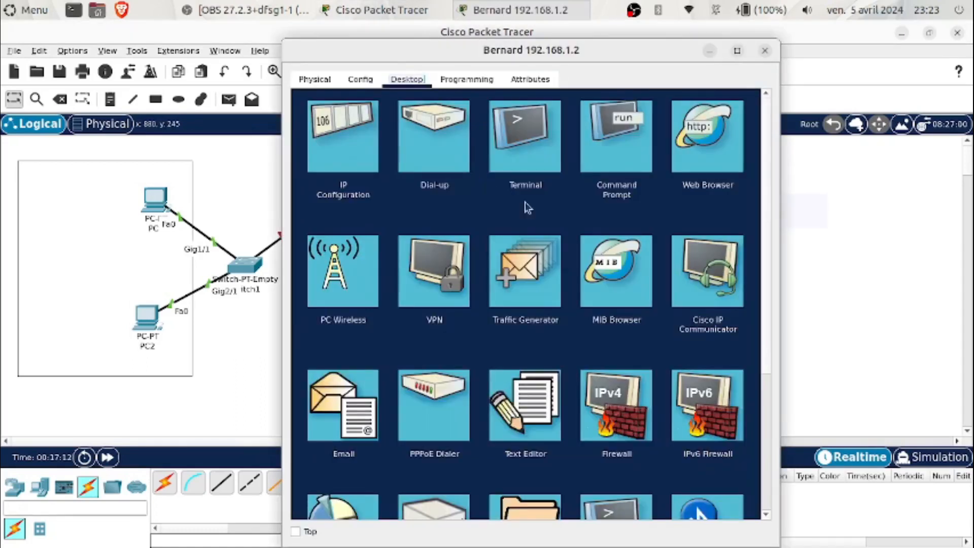
left_click(617, 146)
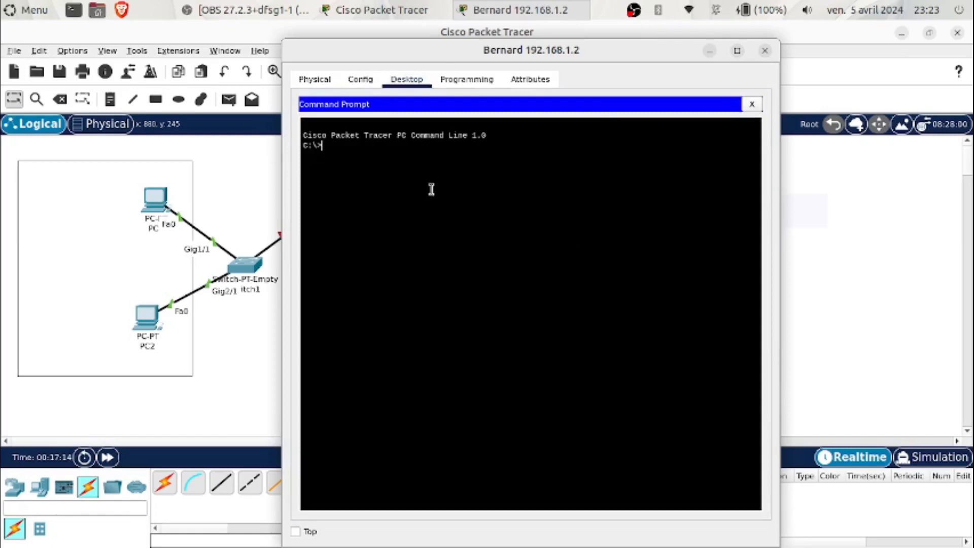
type("ping 192.168.1.1")
key("Return")
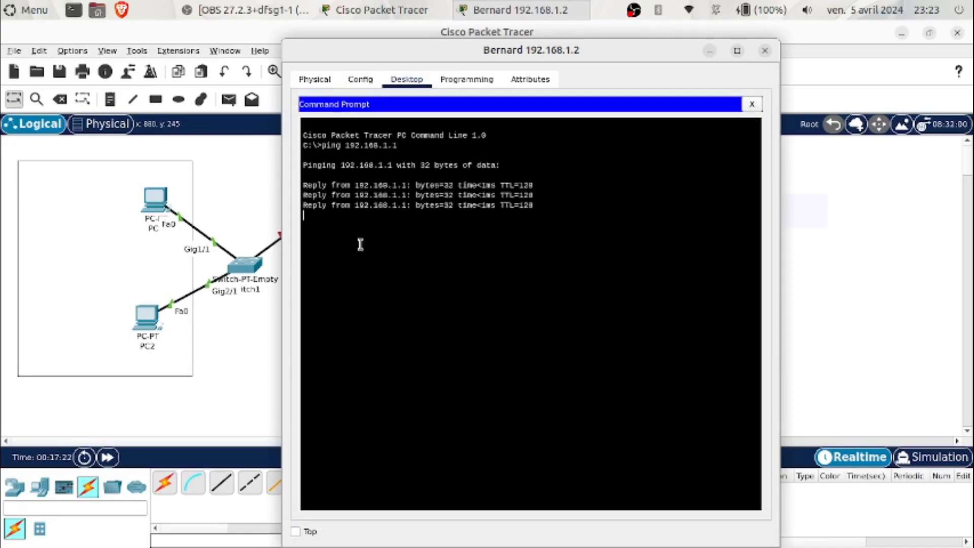
left_click(764, 50)
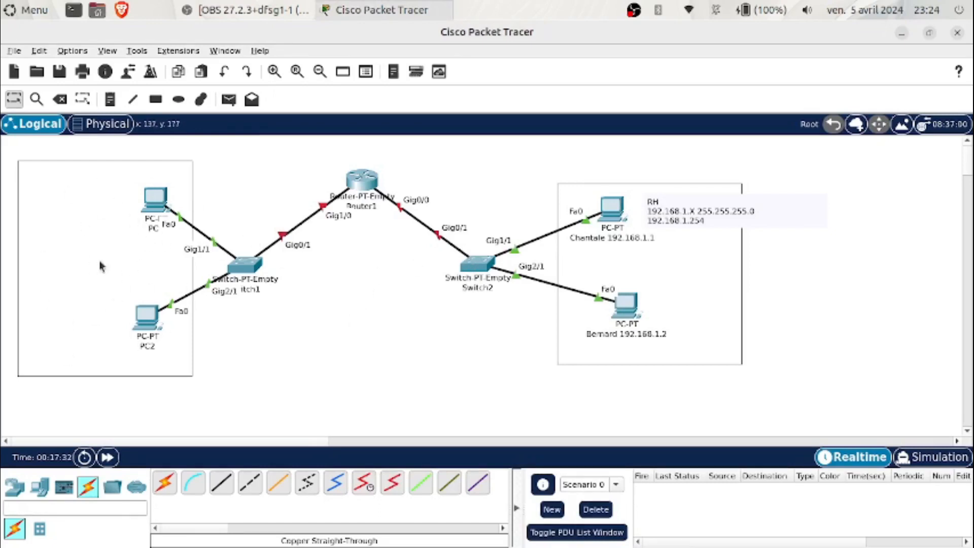
Step: Add a note reading Usine, 192.168.2.X, 255.255.255.0 and 192.168.2.254, and place it in the upper corner of the empty-labelled PC1/PC2 rectangle
double_click(125, 268)
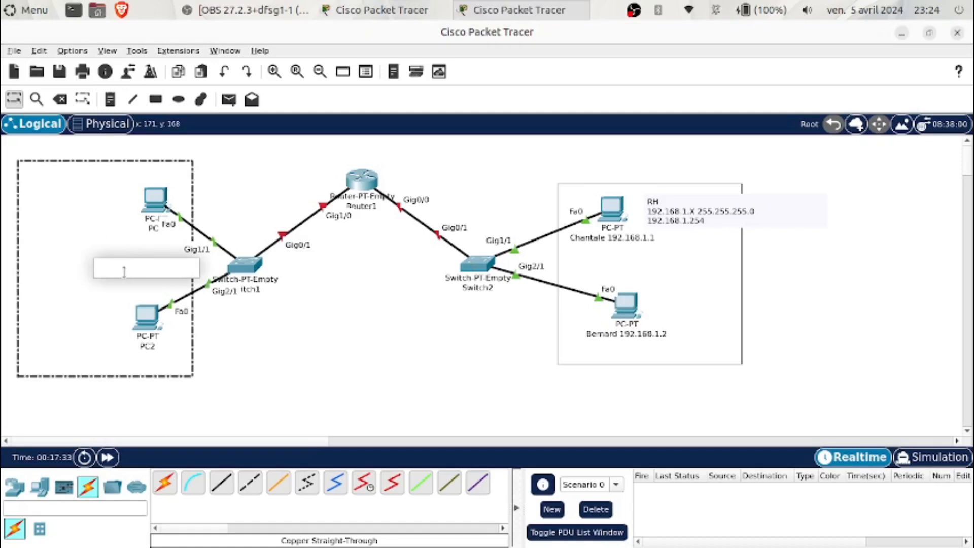
type("Usine")
key("Return")
type("192.168.2 X")
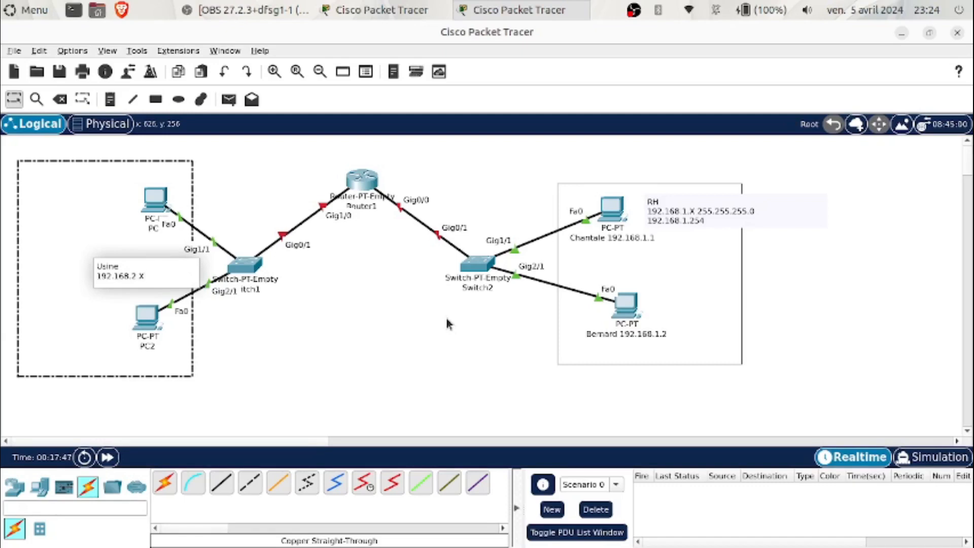
key("Return")
type("255.255.25")
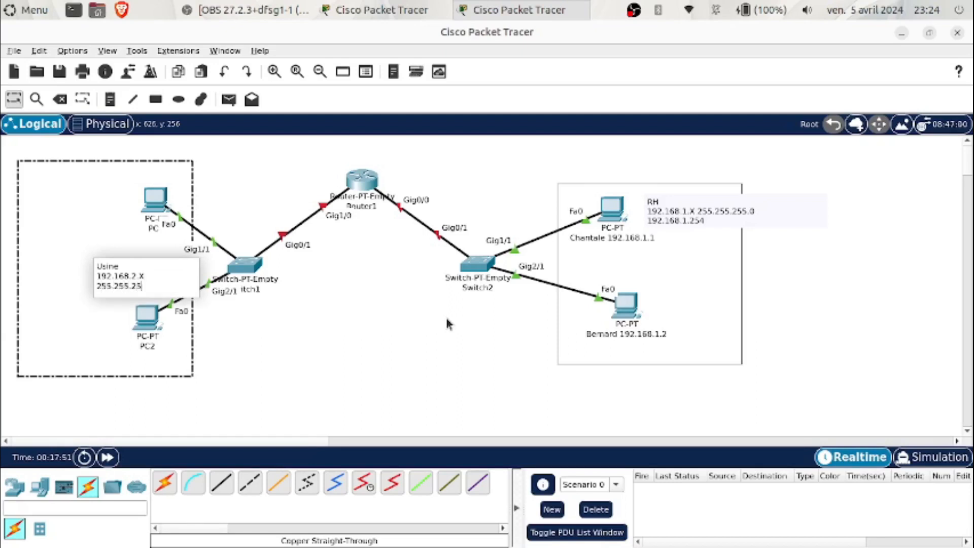
type("5.0")
key("Return")
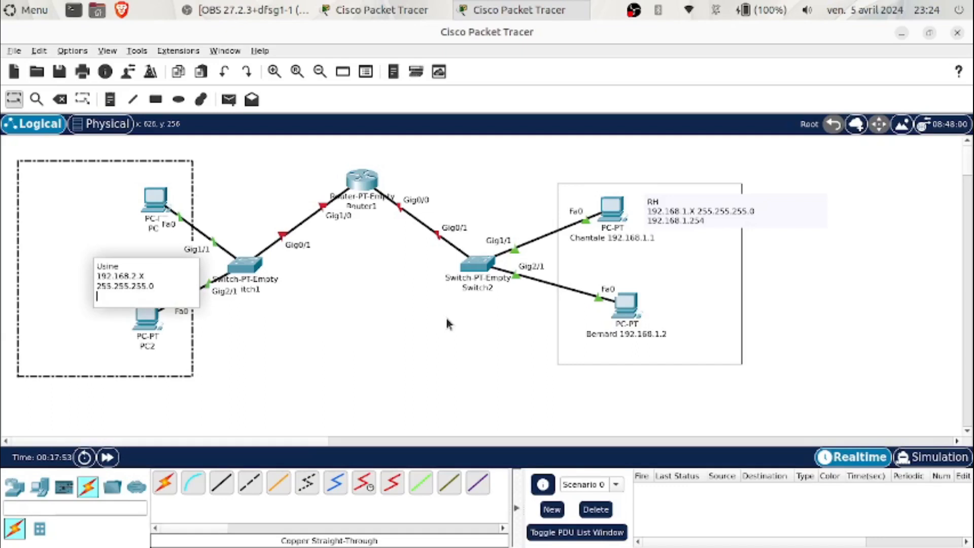
type("192.168.2.254")
left_click(447, 318)
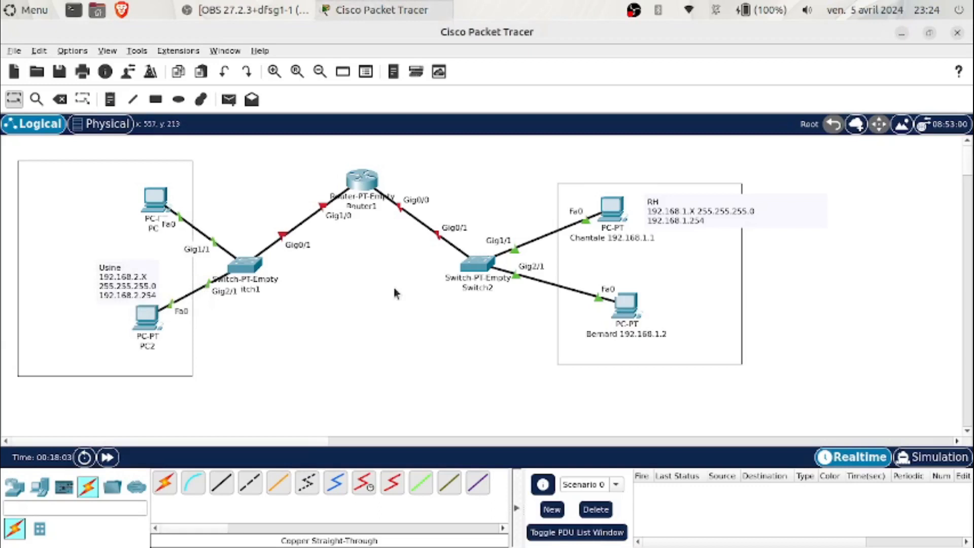
left_click_drag(127, 285, 59, 197)
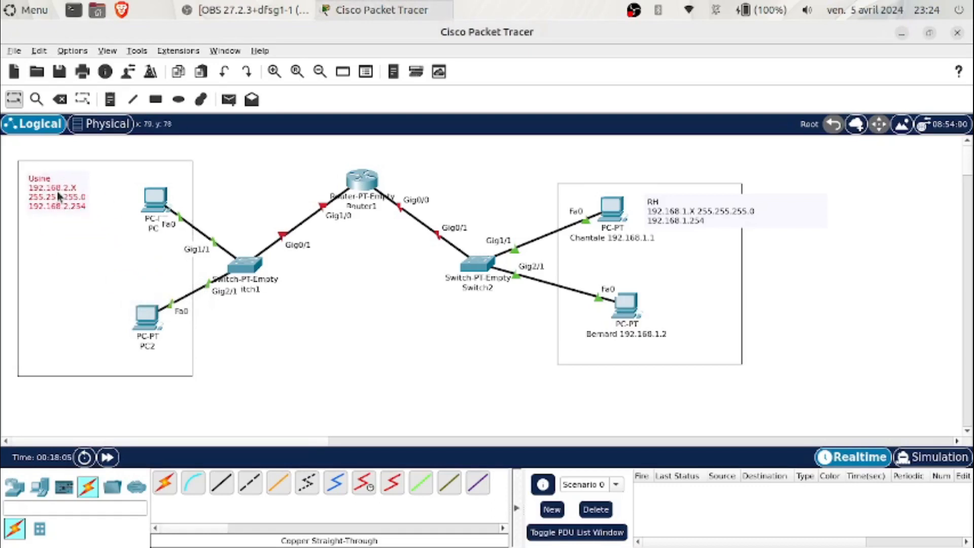
Step: Rename the upper Usine PC with its user's first name followed by 192.168.2.1, and shift it further inside the rectangle
left_click(153, 227)
left_click_drag(155, 227, 137, 228)
type("Roger 192.168.2.1")
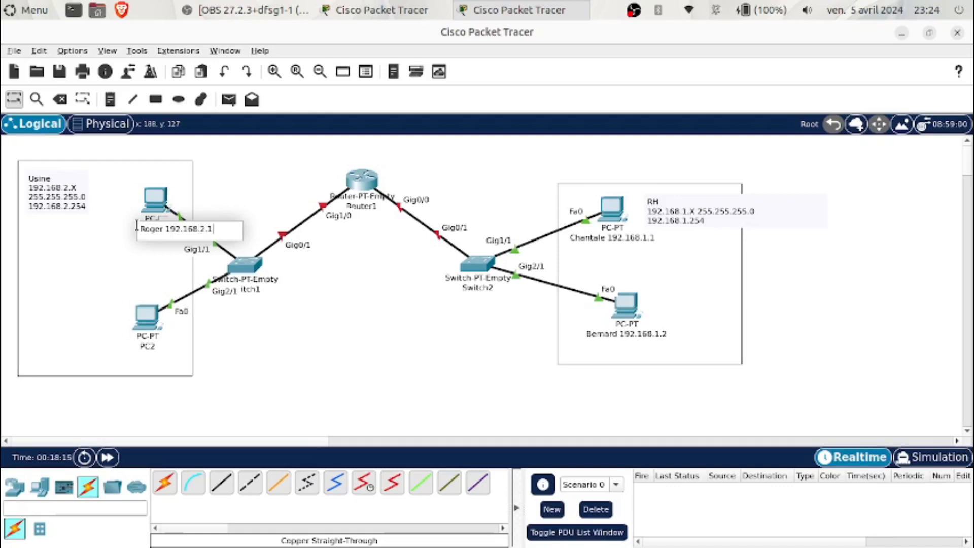
left_click(244, 345)
left_click_drag(154, 204, 108, 250)
Step: Rename PC2 with its user's first name followed by 192.168.2.2, and shift it further inside the Usine rectangle
left_click(147, 346)
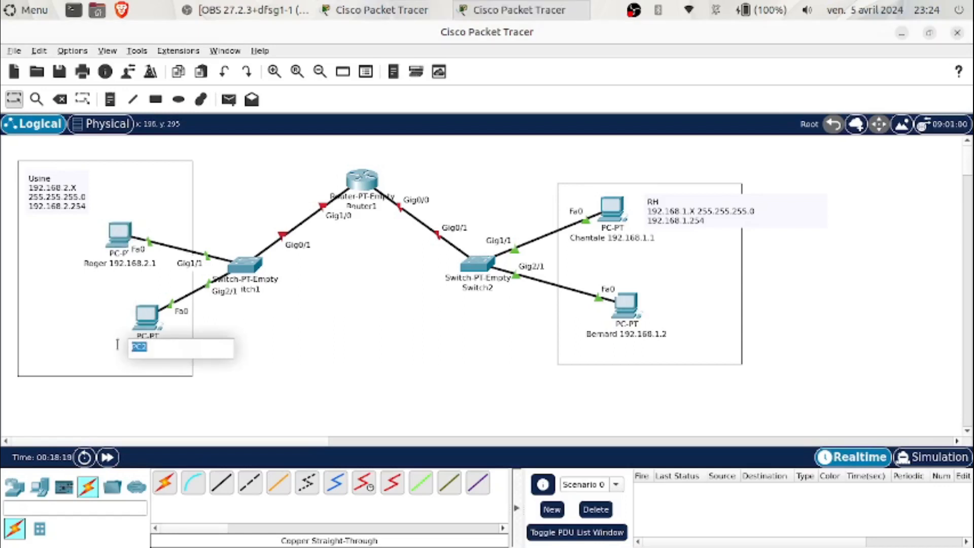
type("jean Louis 192.168.2.2")
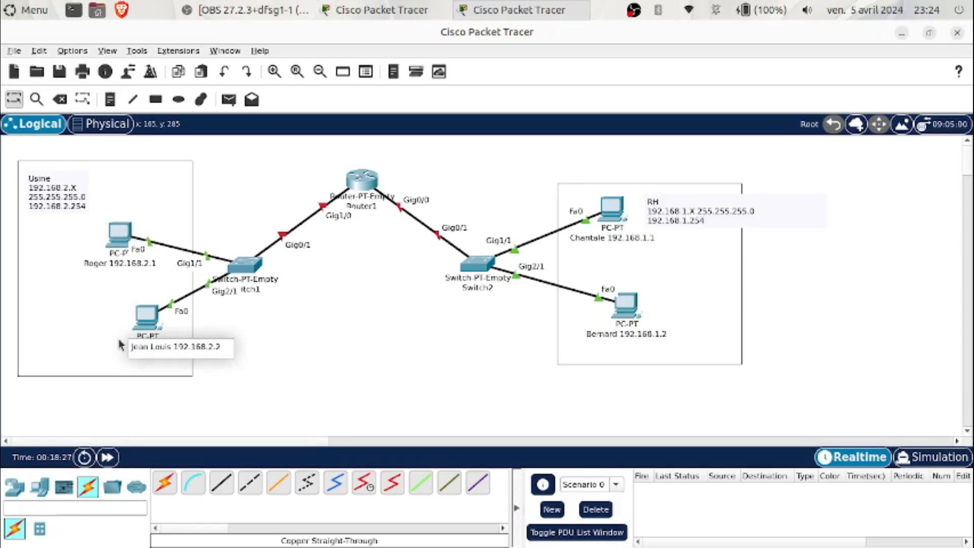
left_click(423, 441)
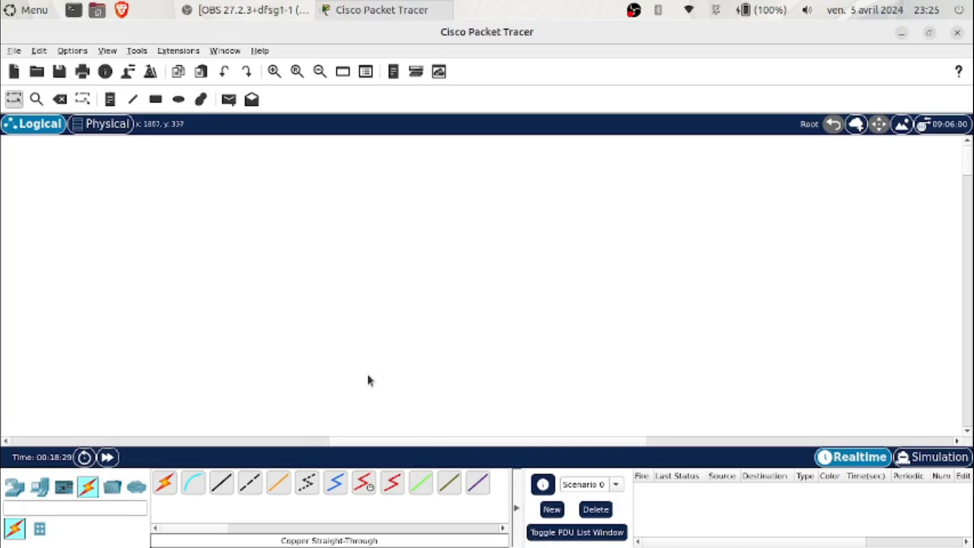
left_click_drag(628, 441, 238, 420)
left_click_drag(147, 323, 108, 311)
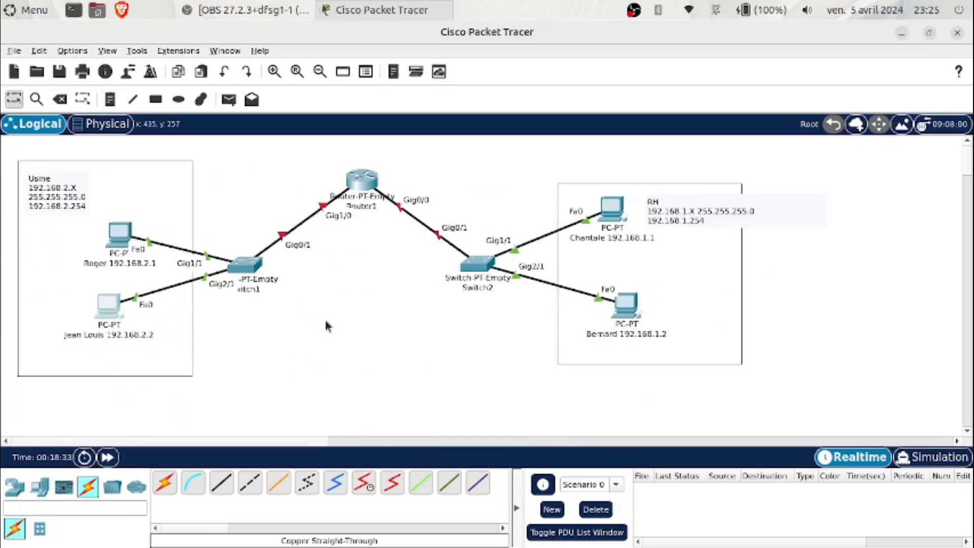
Step: Give the upper Usine PC the static IPv4 address 192.168.2.1, mask 255.255.255.0 and default gateway 192.168.2.254, and close its window
left_click(127, 240)
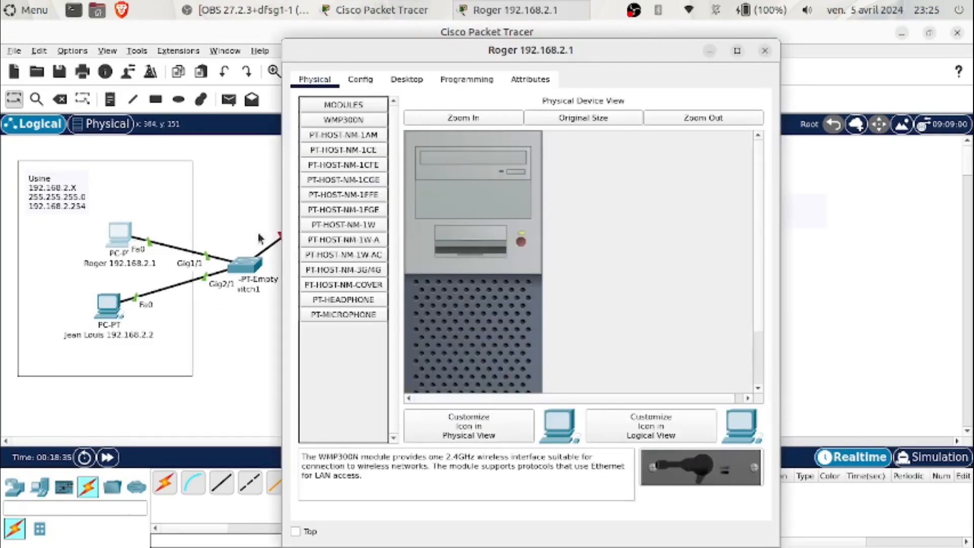
left_click(406, 80)
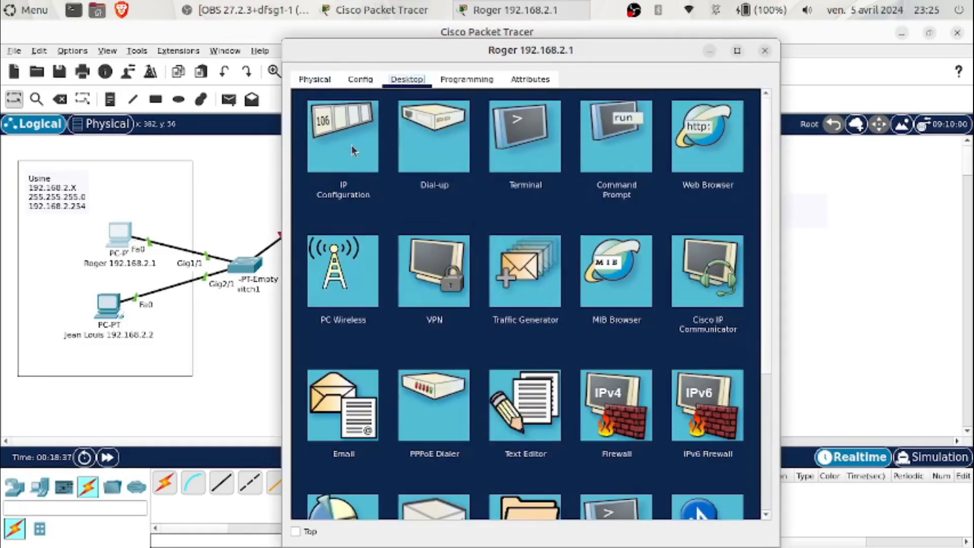
left_click(354, 150)
left_click(506, 184)
type("192.168")
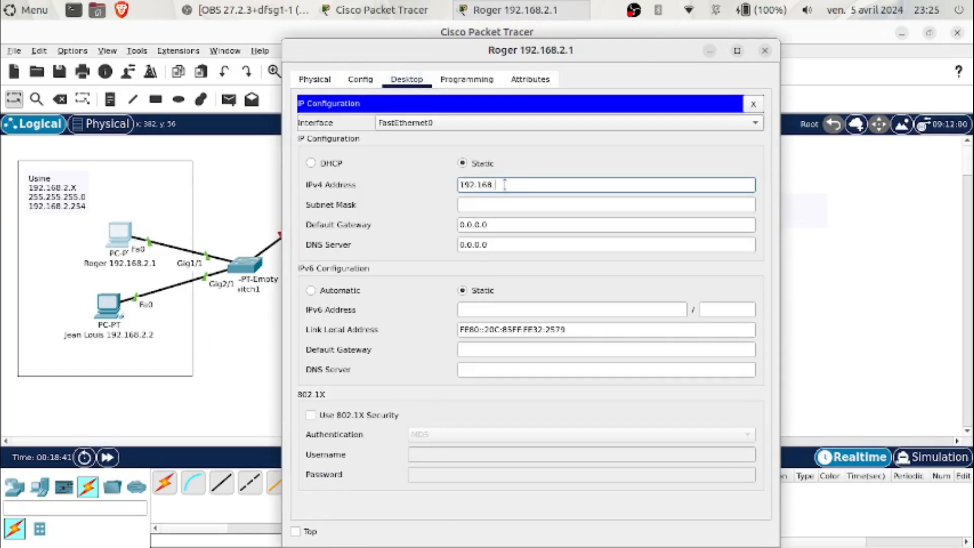
type(".2.1")
key("Tab")
key("Tab")
type("192.168.2")
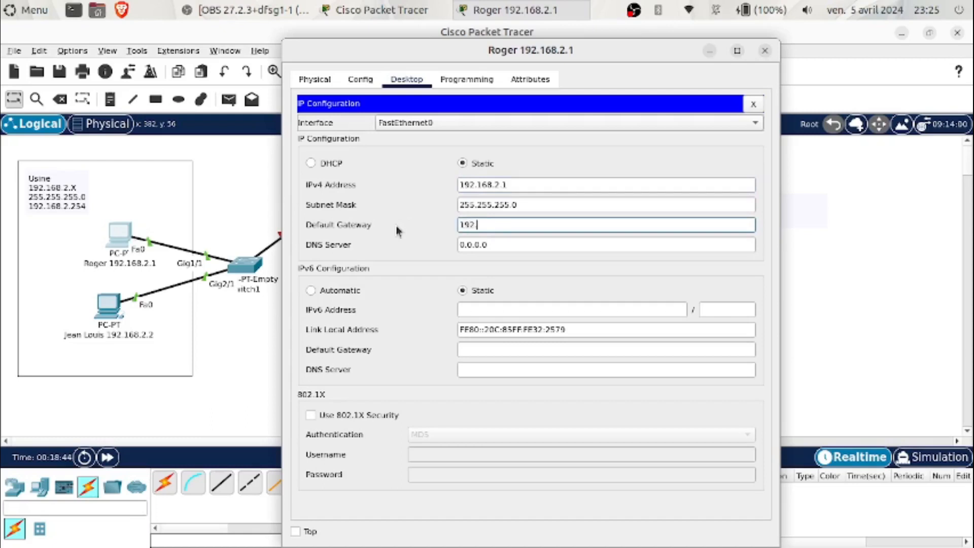
type(".254")
left_click(764, 50)
Step: Give the lower Usine PC the static IPv4 address 192.168.2.2, mask 255.255.255.0 and default gateway 192.168.2.254, and close its window
left_click(119, 315)
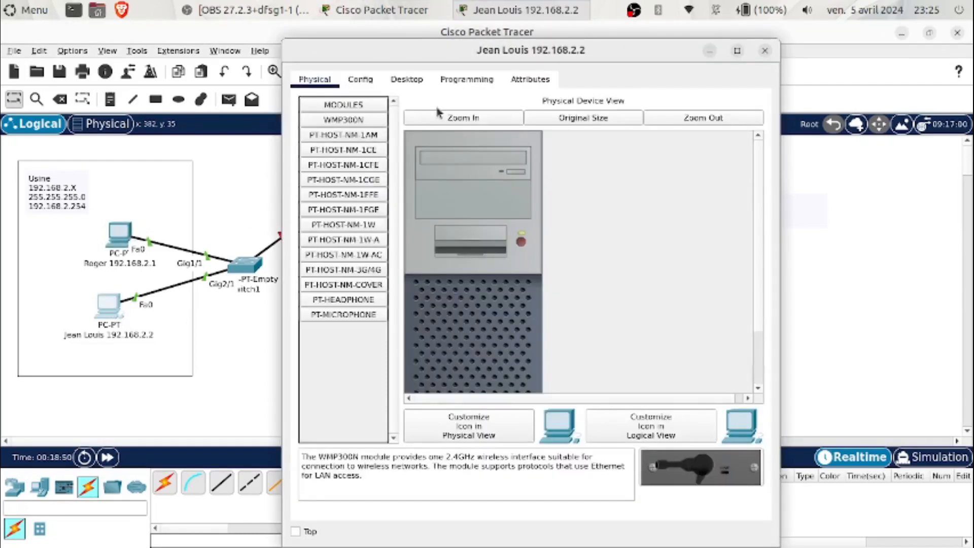
left_click(407, 80)
left_click(370, 138)
left_click(482, 183)
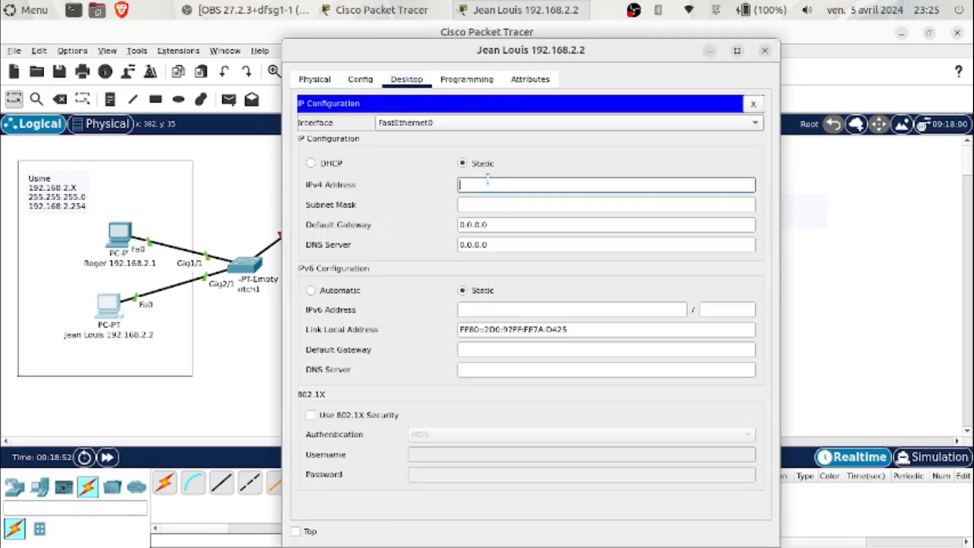
type("192.168")
key("Tab")
key("Tab")
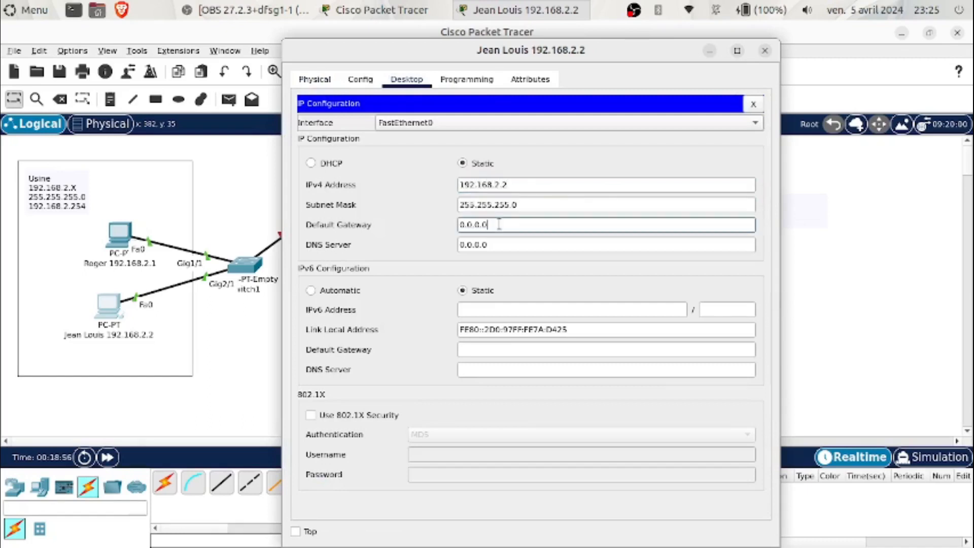
key("BackSpace")
key("BackSpace")
key("BackSpace")
key("BackSpace")
key("BackSpace")
key("BackSpace")
key("BackSpace")
type("192.168.2.254")
left_click(764, 50)
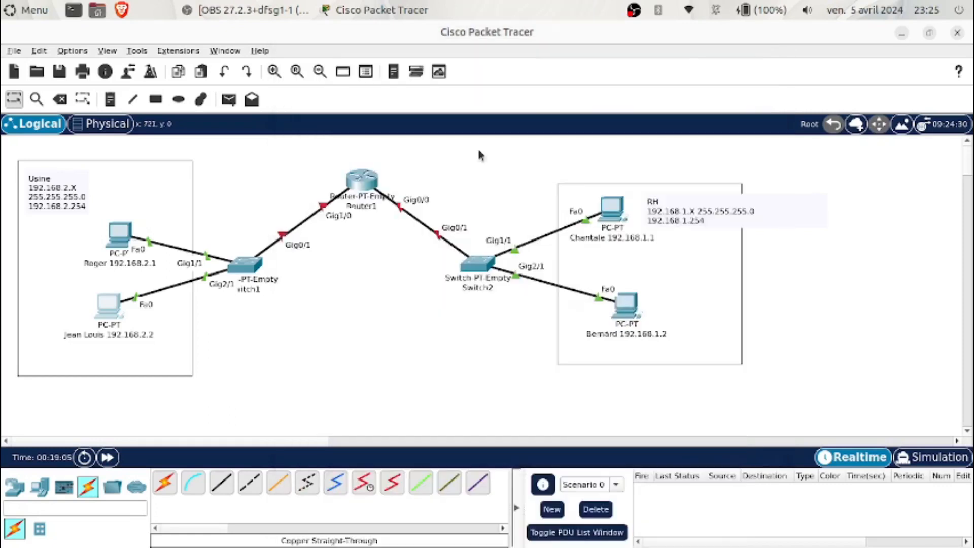
Step: Check the upper Usine PC's IP configuration, close its window, and nudge Router1 slightly between the two switches
left_click(117, 239)
left_click(343, 147)
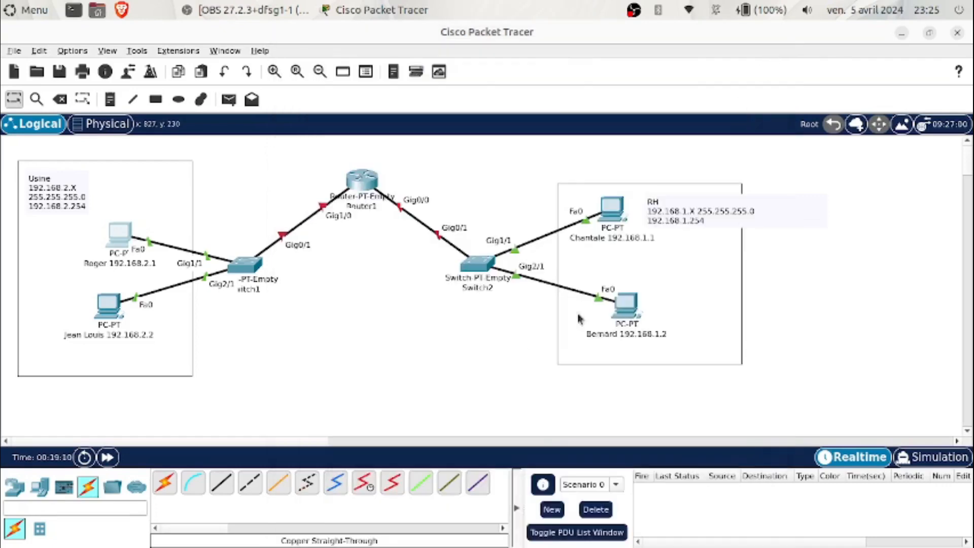
left_click(765, 50)
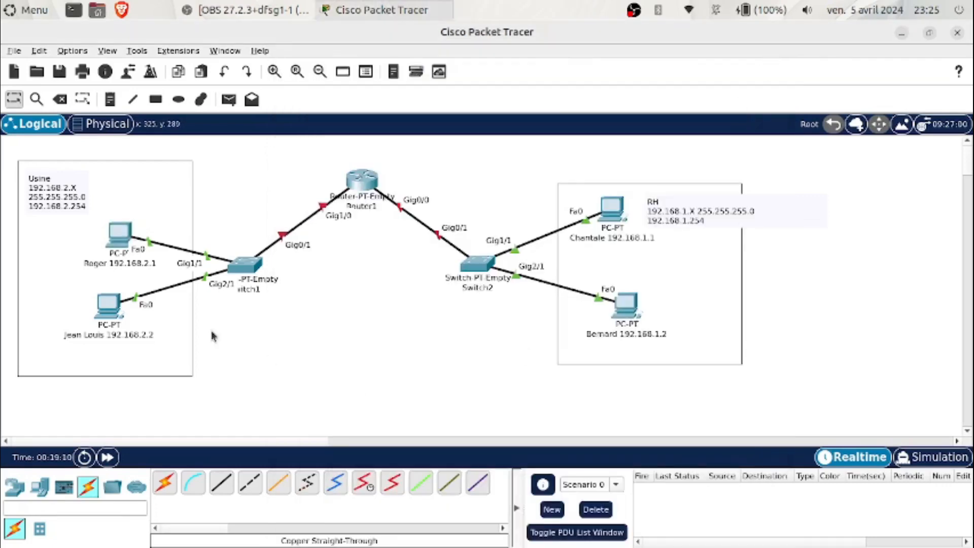
left_click_drag(355, 191, 358, 200)
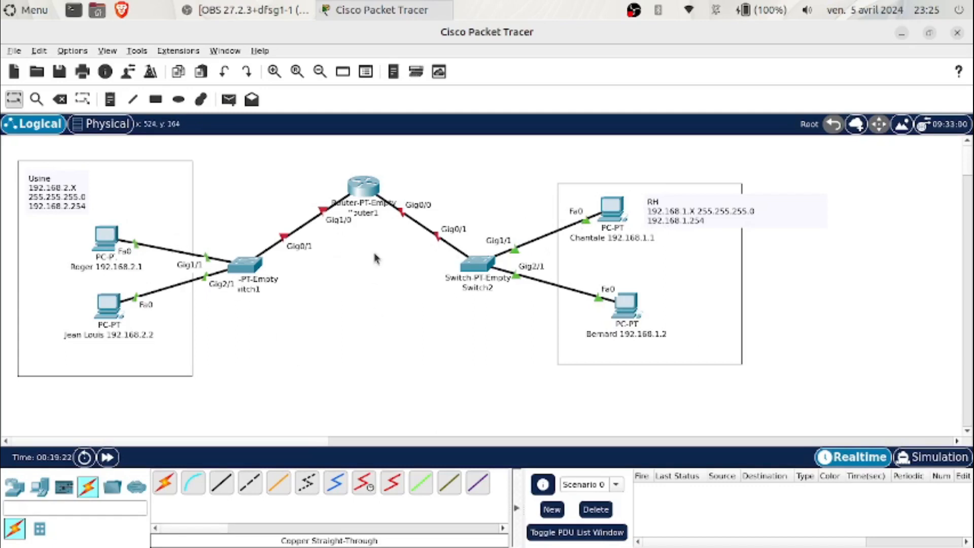
mouse_move(370, 191)
left_mouse_down()
mouse_move(389, 181)
mouse_move(367, 188)
left_mouse_up()
Step: Ping 192.168.1.1 from the Command Prompt of the lower Usine PC
left_click(112, 314)
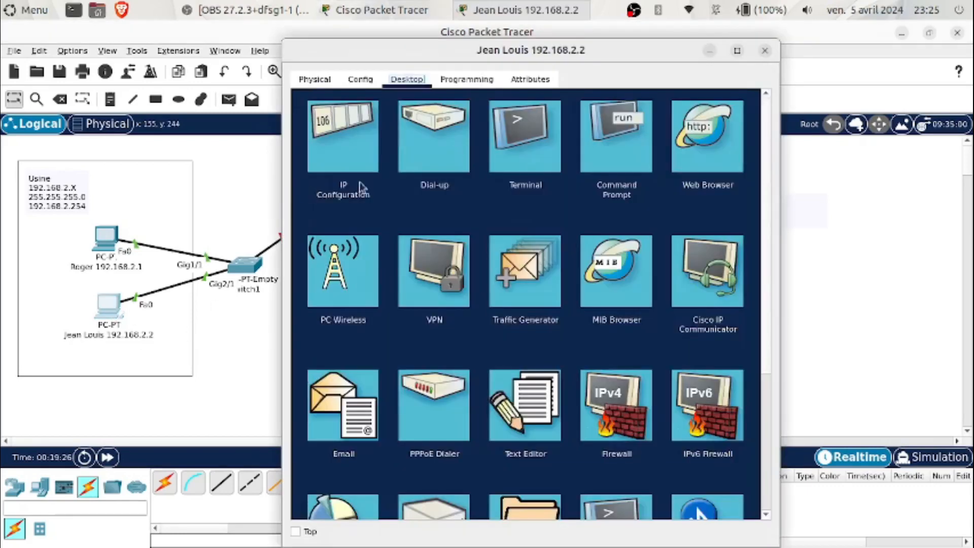
left_click_drag(580, 63, 299, 45)
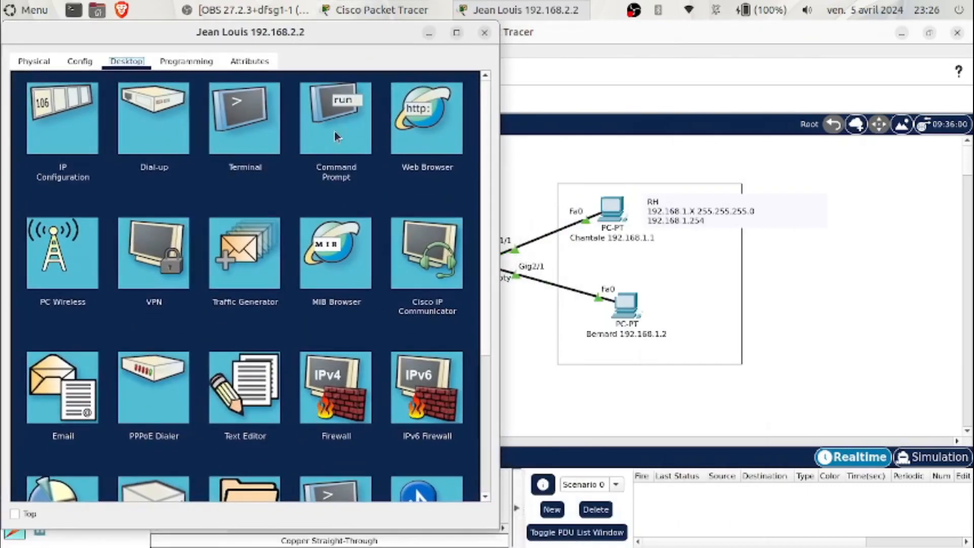
left_click(335, 117)
left_click_drag(184, 35, 232, 319)
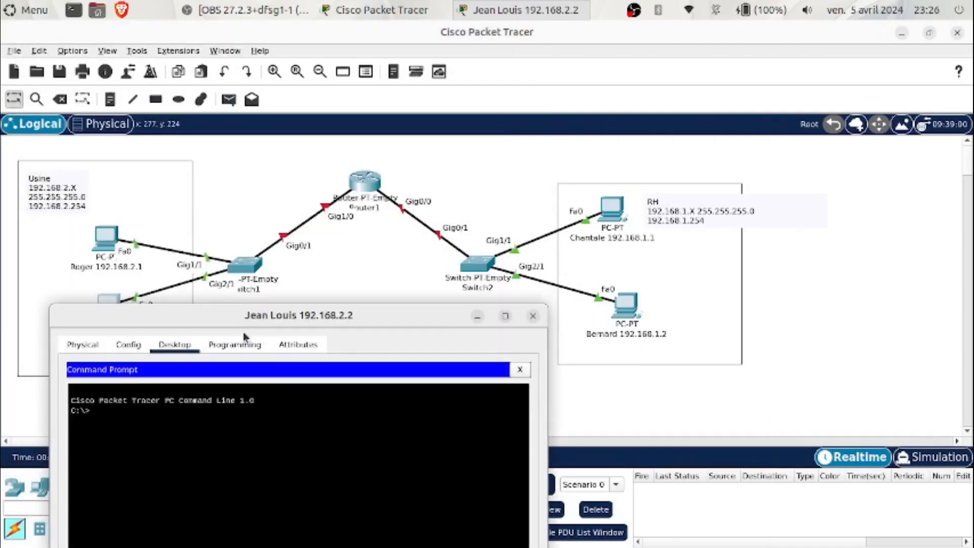
left_click_drag(255, 315, 229, 97)
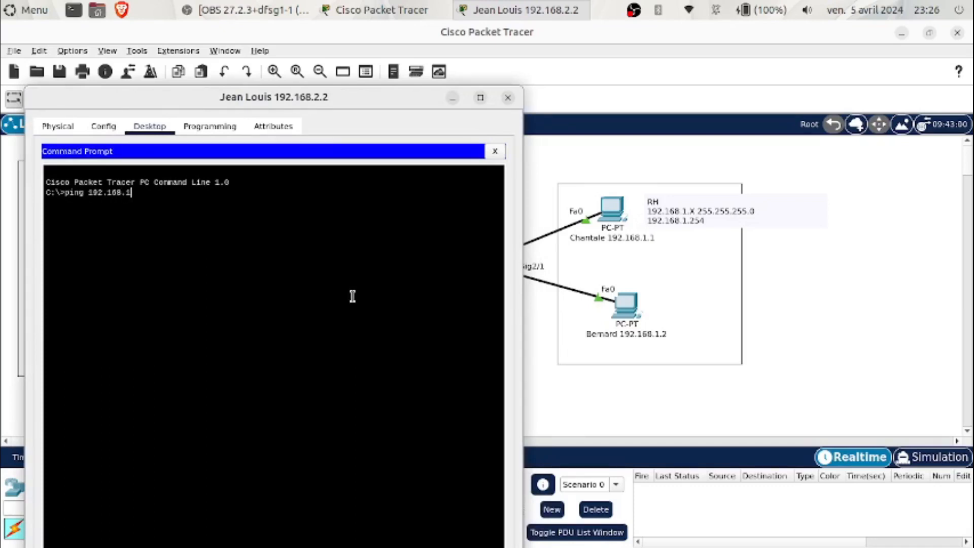
key("Return")
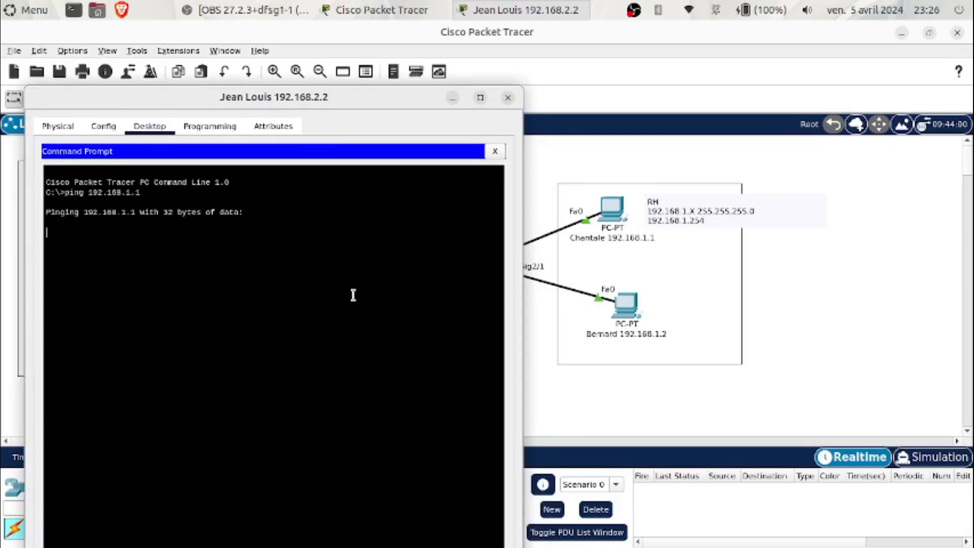
Step: Fast-forward the simulation time until the ping finishes, review its output, and close the lower Usine PC's window
left_click_drag(336, 105, 735, 41)
left_click(110, 460)
left_click(110, 459)
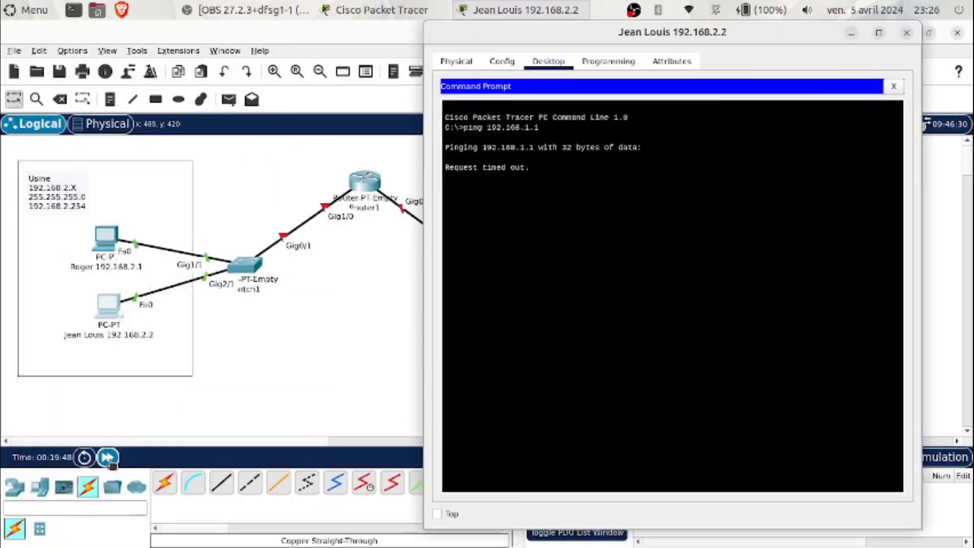
left_click(110, 459)
left_click(108, 458)
left_click(525, 10)
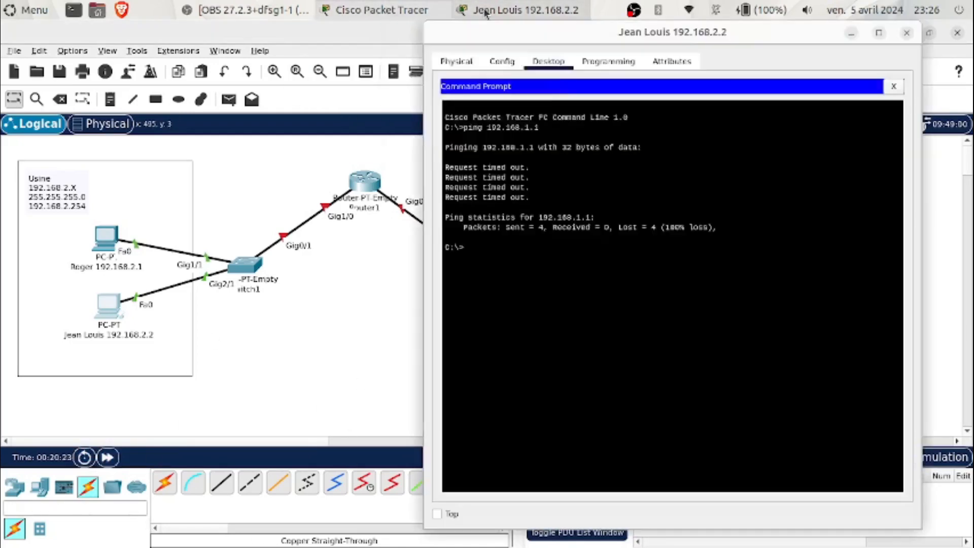
left_click(907, 32)
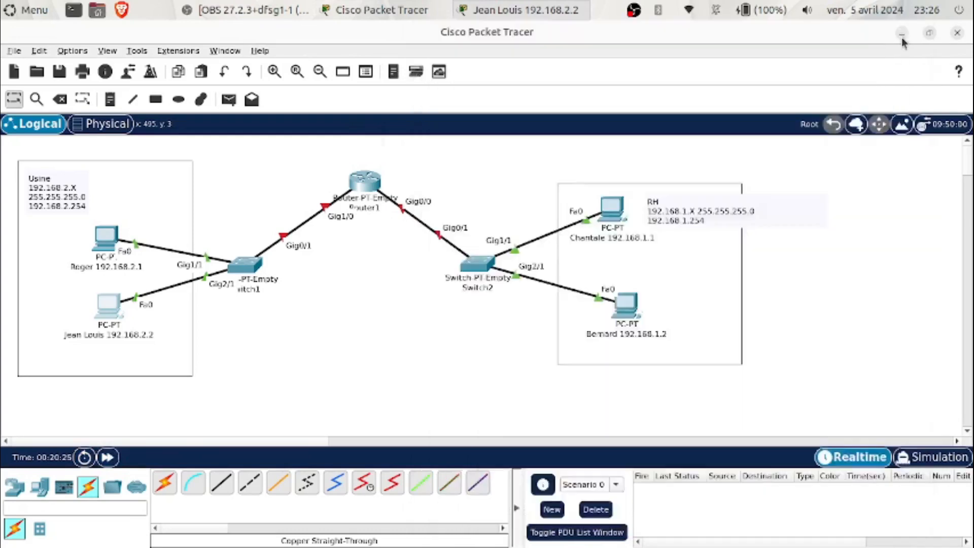
Step: Open Router1's configuration settings and move its window aside to uncover the router and Usine network
left_click(458, 269)
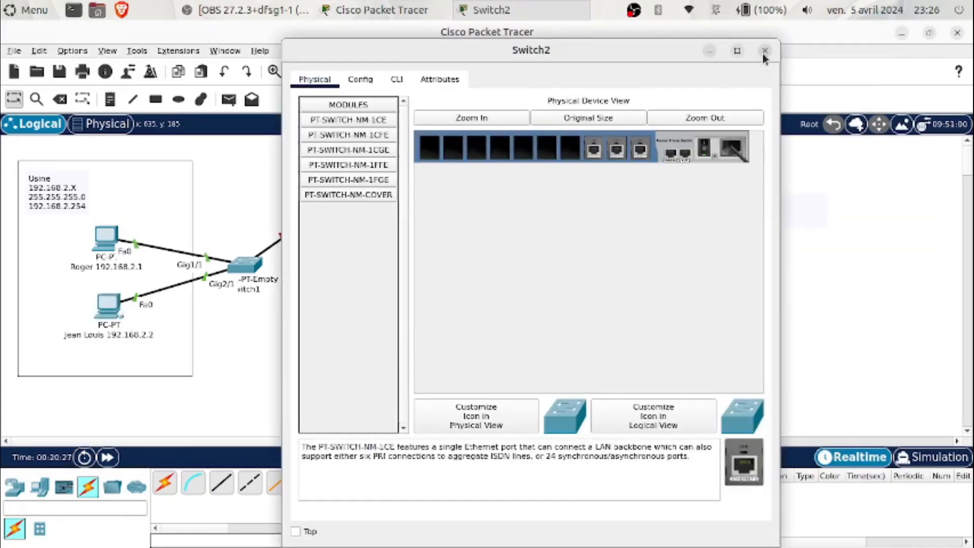
left_click(764, 50)
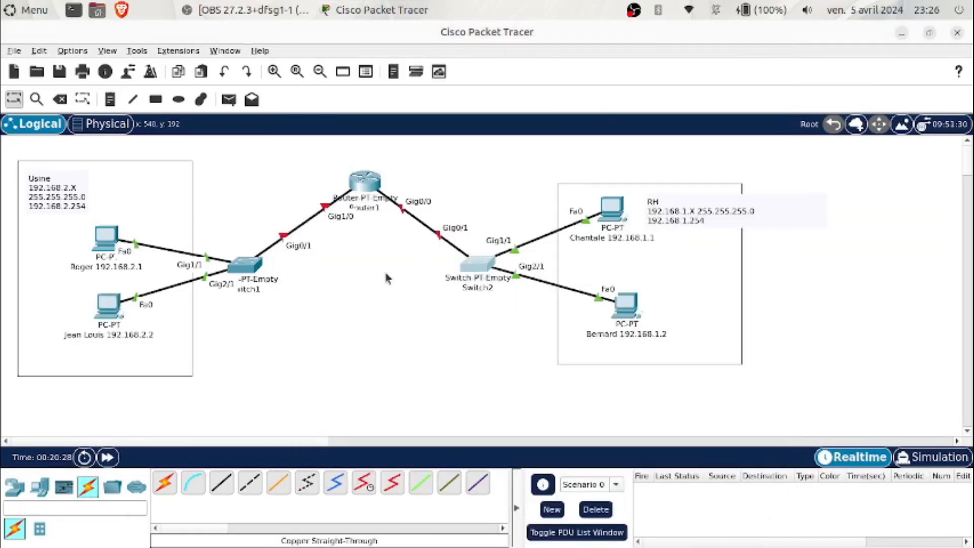
left_click(366, 186)
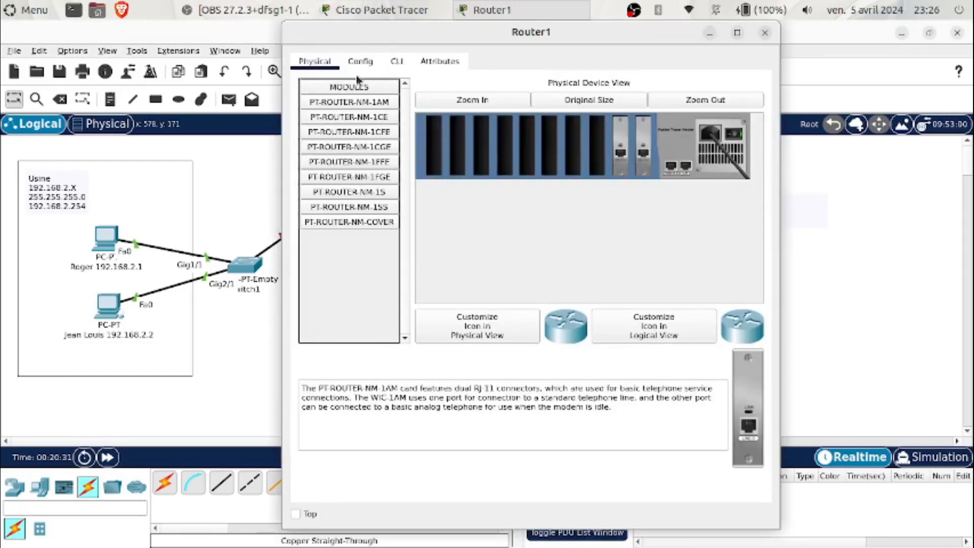
left_click(393, 65)
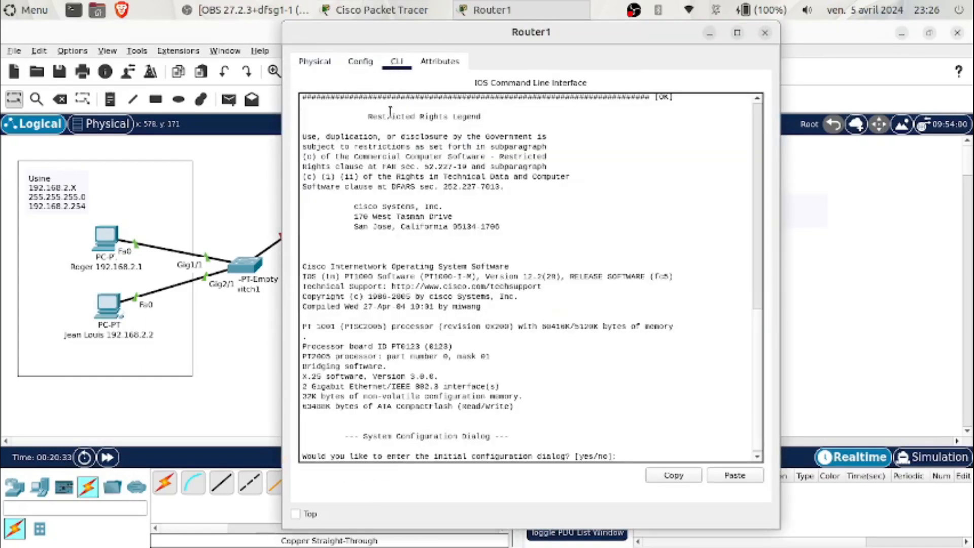
left_click(370, 70)
left_click_drag(431, 40, 495, 53)
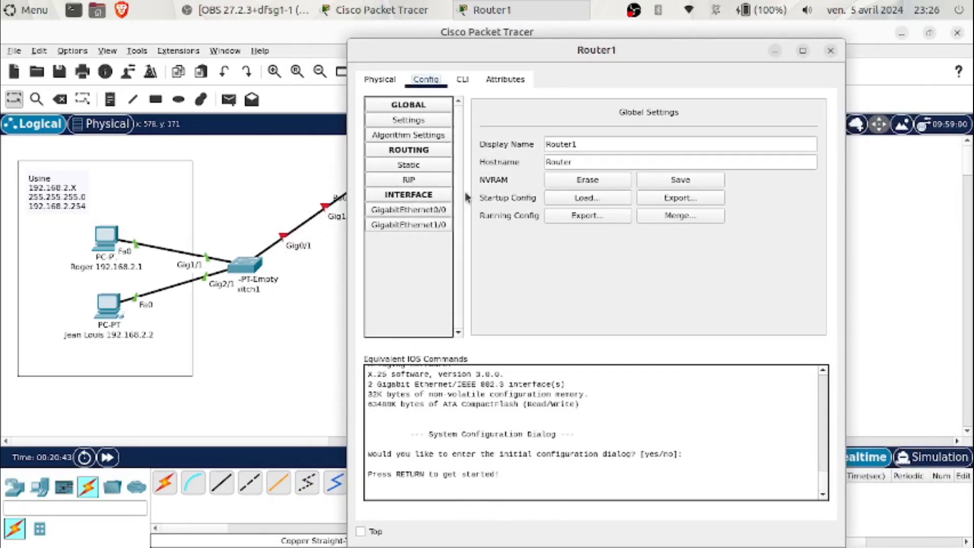
left_click_drag(411, 55, 569, 61)
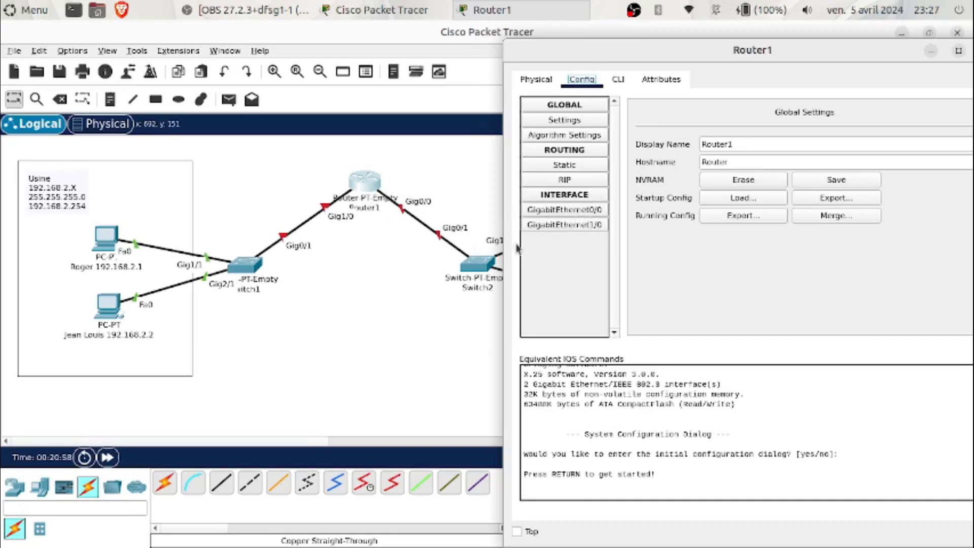
Step: Assign Router1's GigabitEthernet0/0 the IPv4 address 192.168.1.254 with mask 255.255.255.0, and turn the port on
left_click(572, 213)
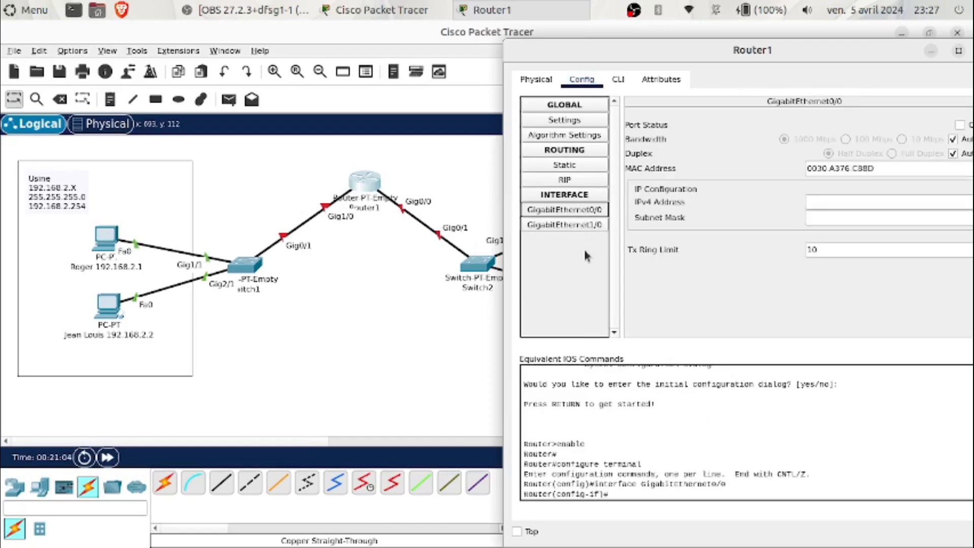
left_click_drag(660, 61, 140, 39)
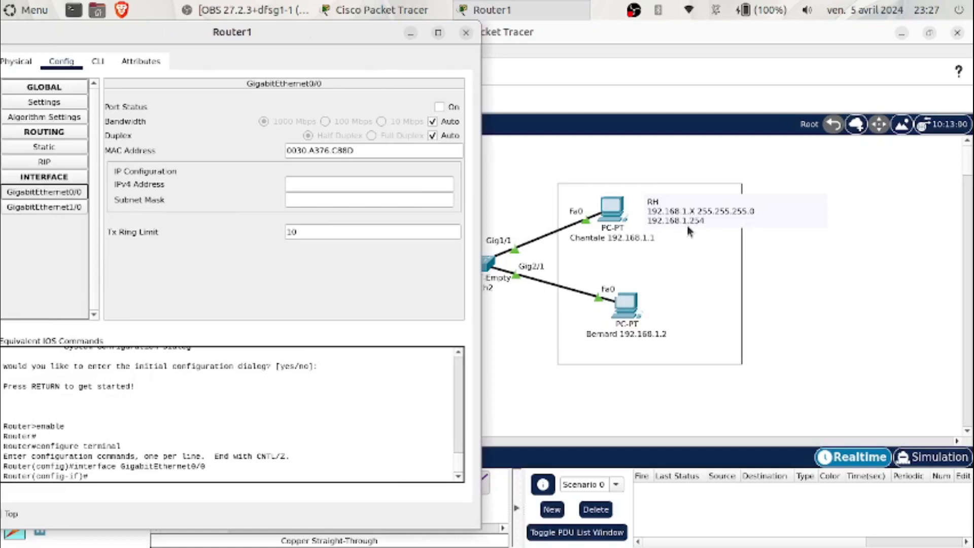
left_click(331, 184)
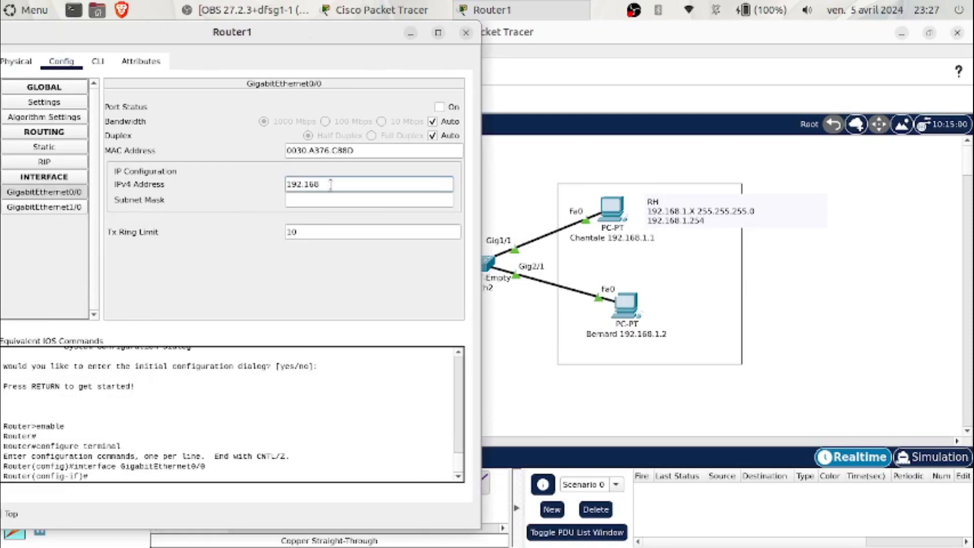
type("192.168.1.254")
left_click(418, 202)
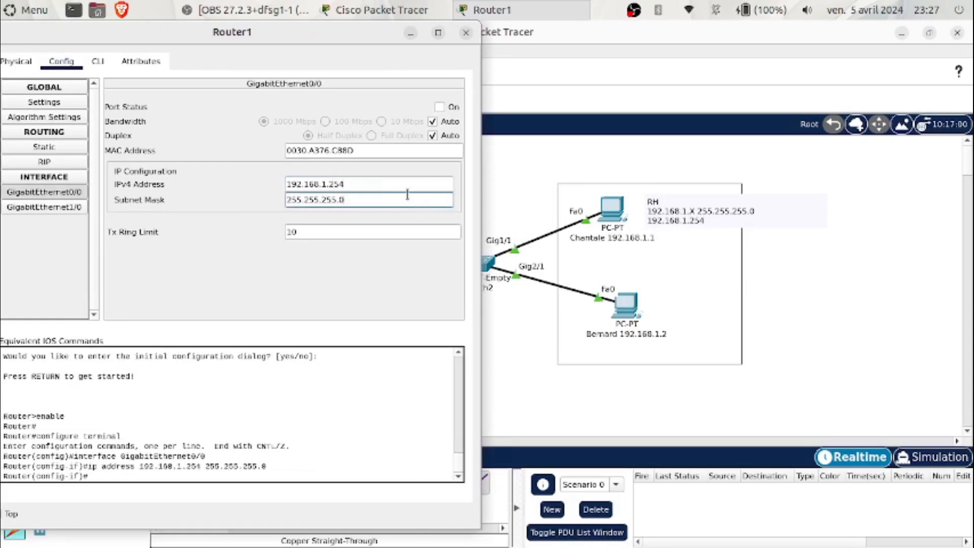
left_click(397, 186)
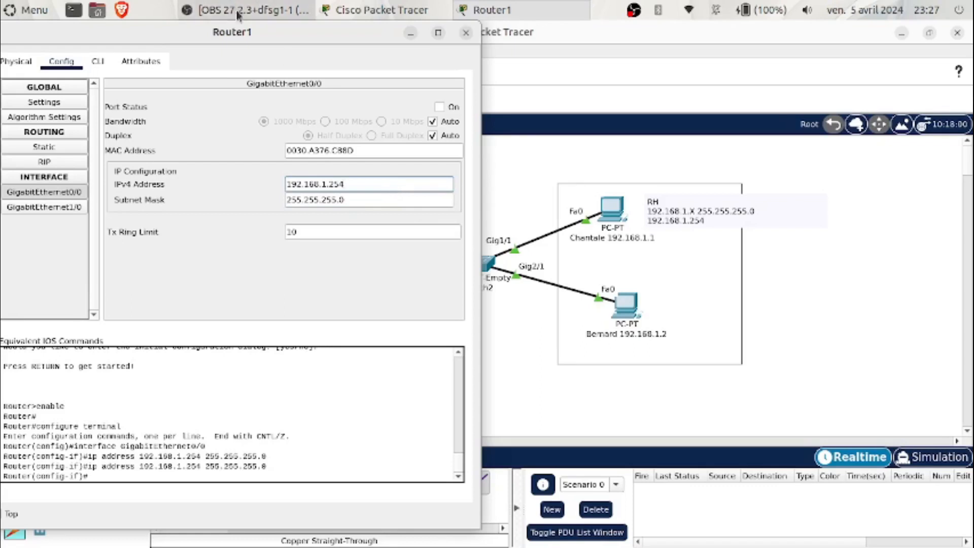
left_click_drag(238, 31, 268, 32)
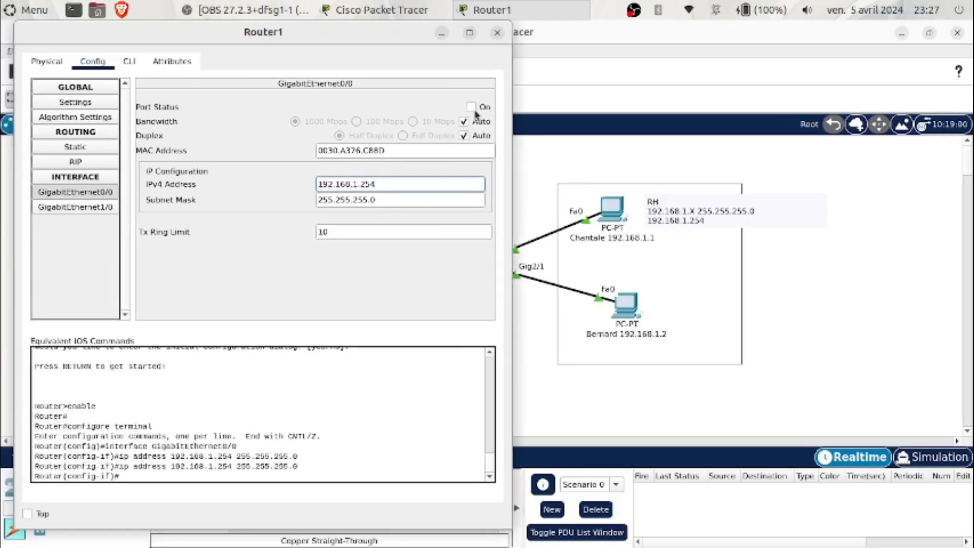
left_click(472, 108)
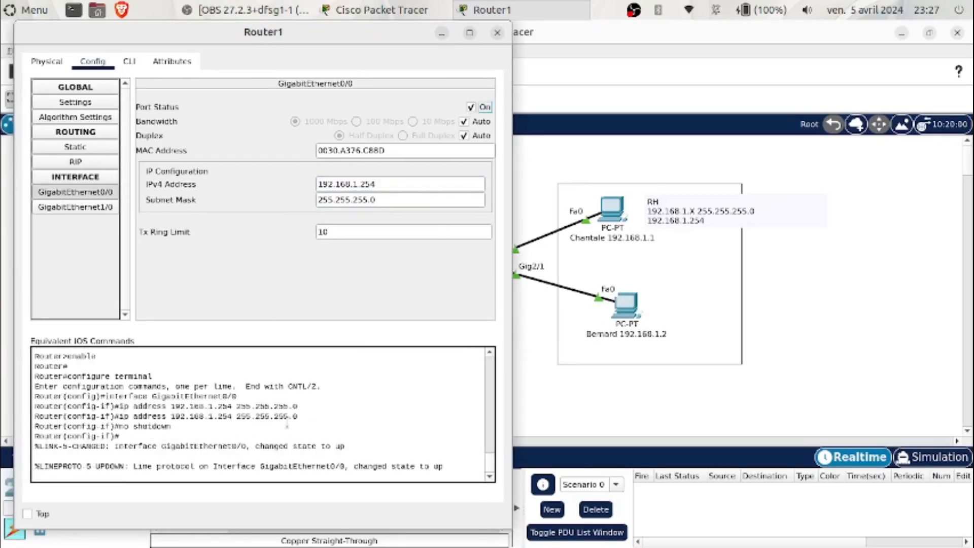
Step: Assign Router1's GigabitEthernet1/0 the IPv4 address 192.168.2.254 with mask 255.255.255.0, and turn the port on
left_click_drag(272, 32, 738, 57)
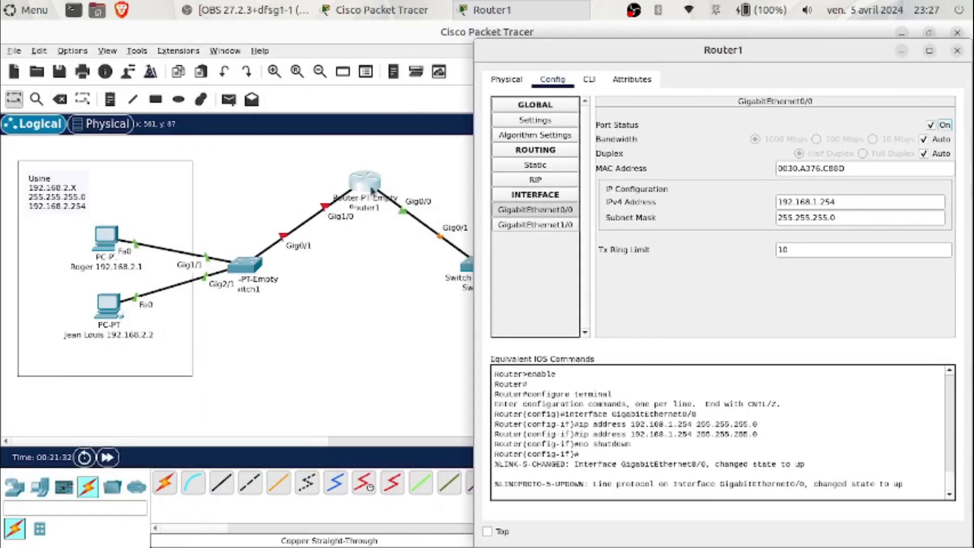
left_click(543, 225)
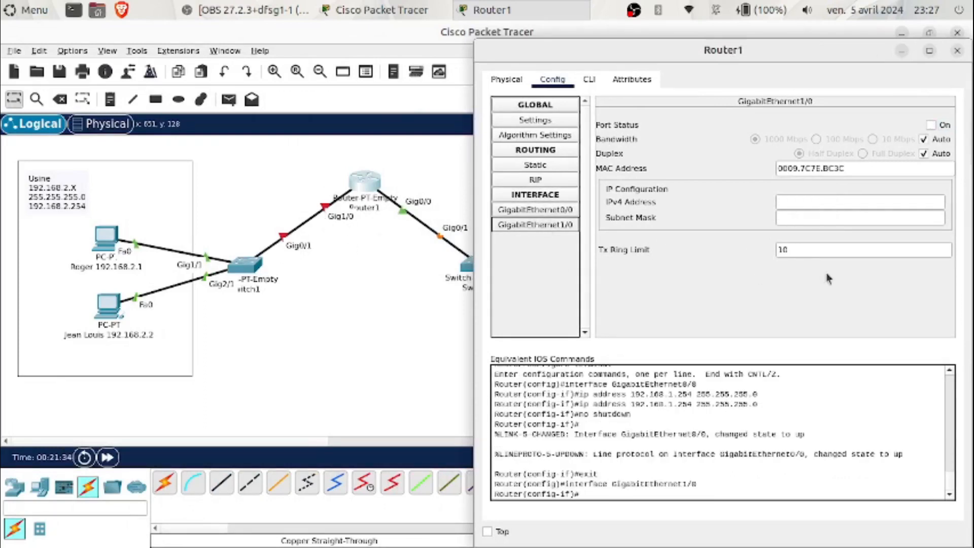
left_click(809, 202)
type("192.168.2")
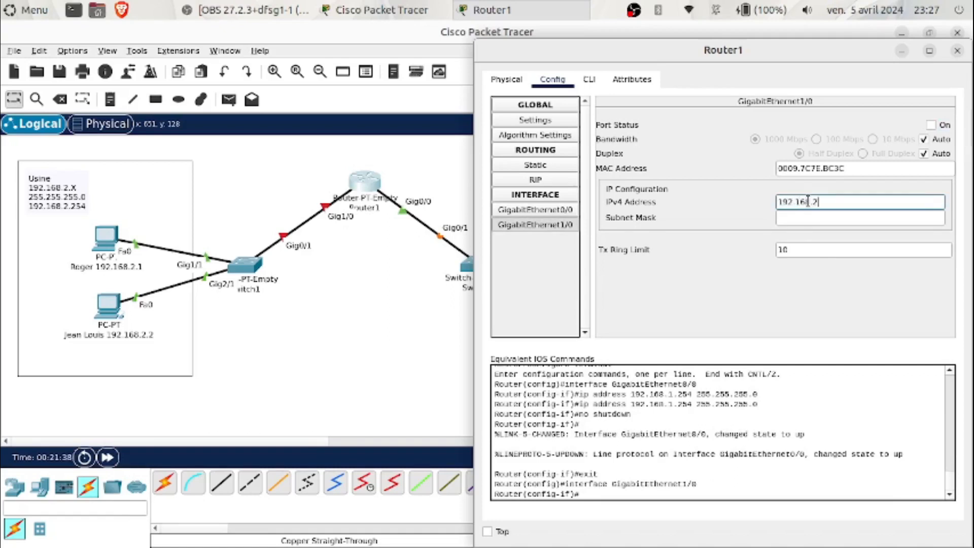
type(".254")
left_click(804, 217)
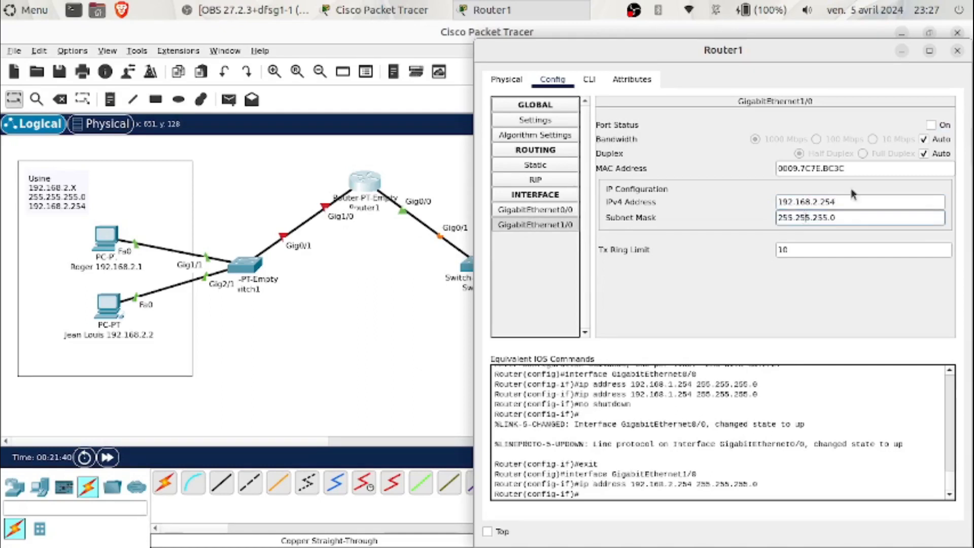
left_click(931, 125)
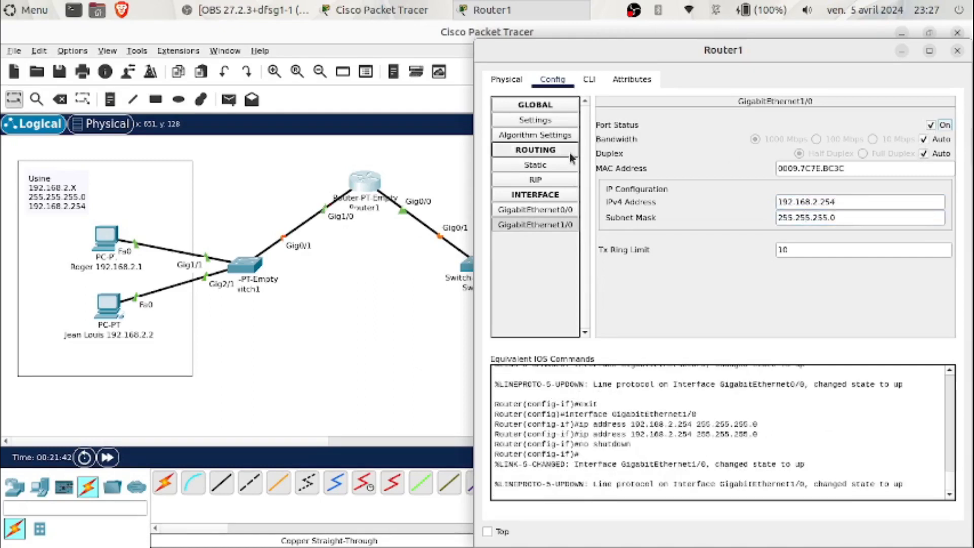
Step: Close Router1's window and fast-forward the simulation time to bring the router links up
left_click_drag(746, 48, 555, 50)
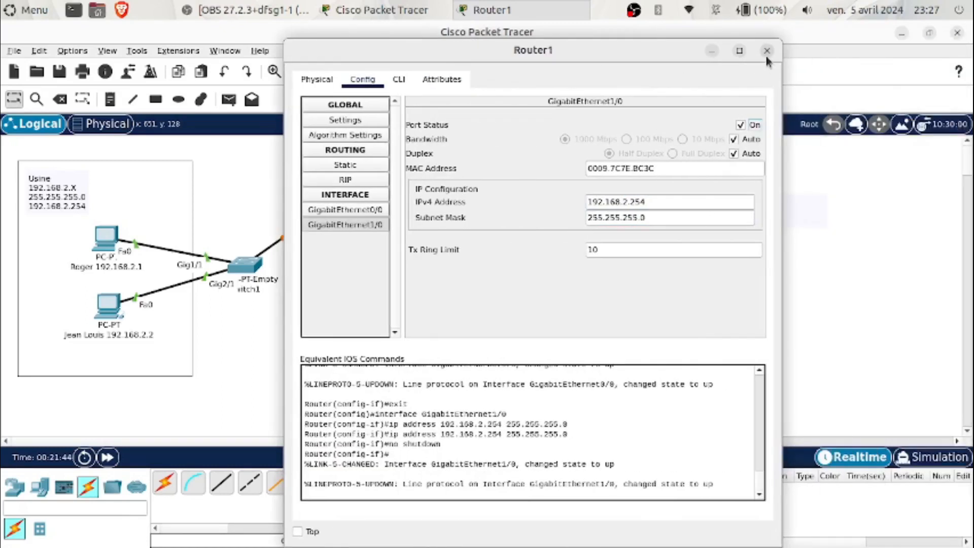
left_click(766, 51)
left_click(108, 455)
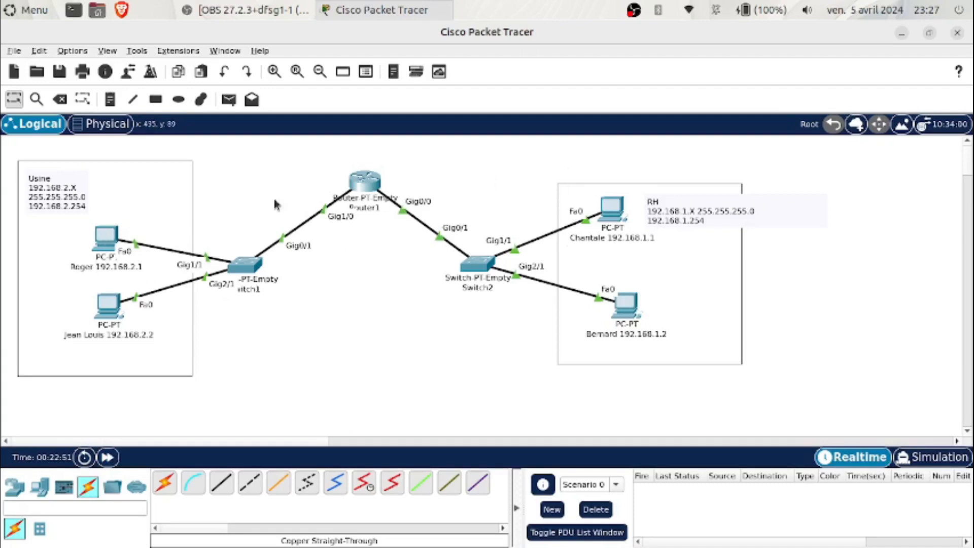
Step: Check the upper Usine PC's IP configuration, including its default gateway, and return to its desktop applications
left_click(106, 237)
left_click_drag(476, 51, 205, 51)
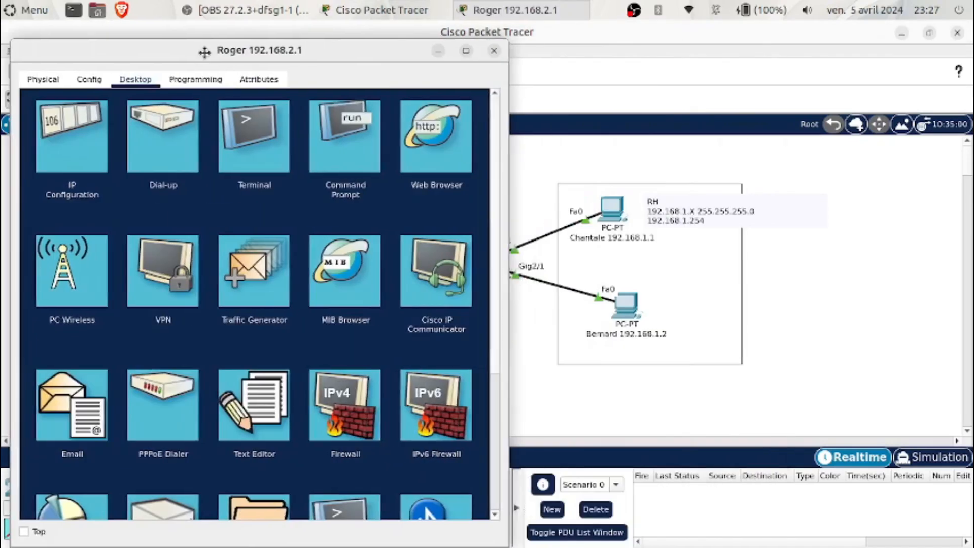
left_click(93, 140)
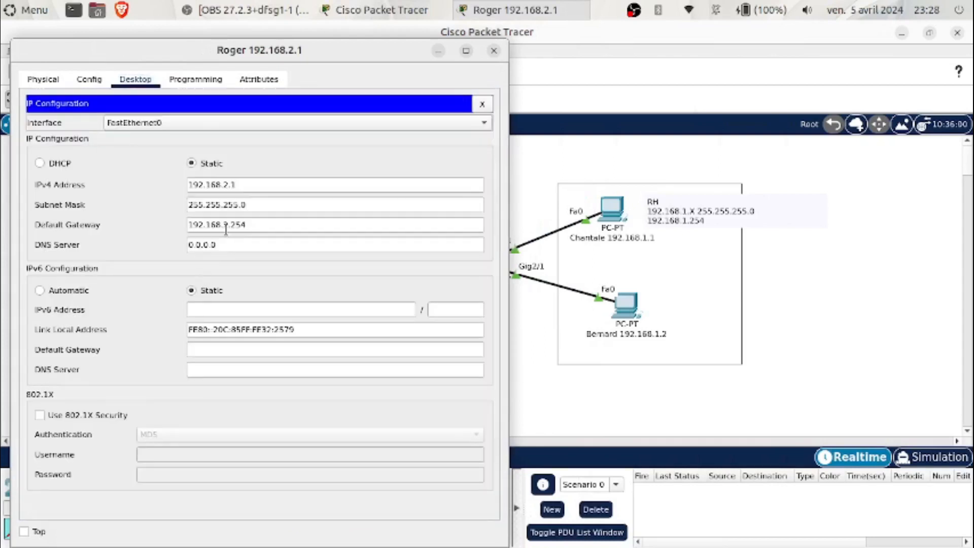
left_click(480, 105)
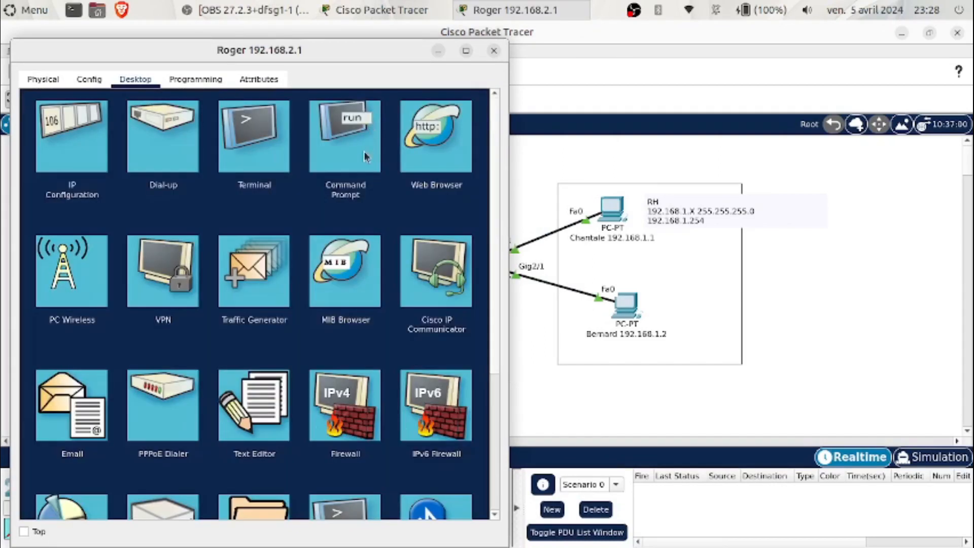
Step: Ping 192.168.1.1 from the Command Prompt of the upper Usine PC, review the output and close its window
left_click(350, 149)
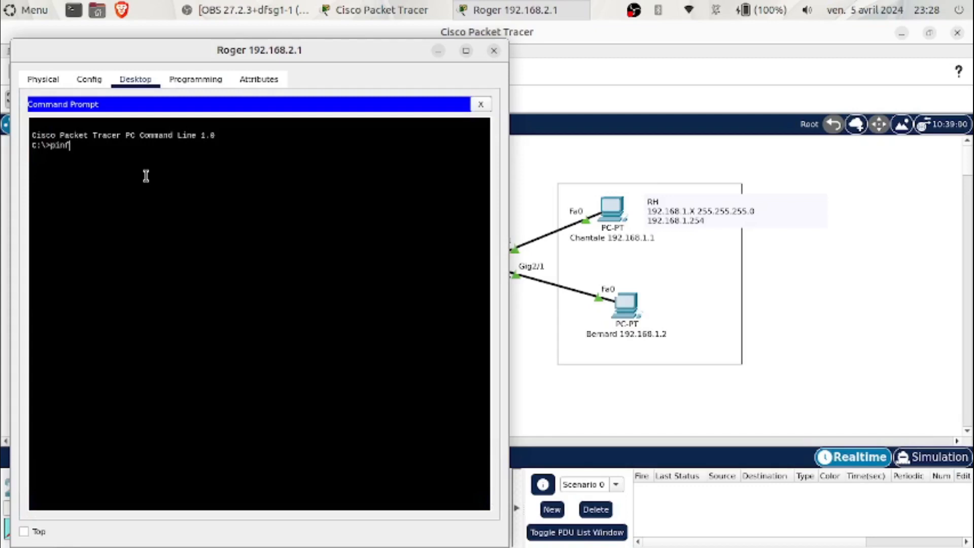
type("ping 192.168.1.1")
key("Return")
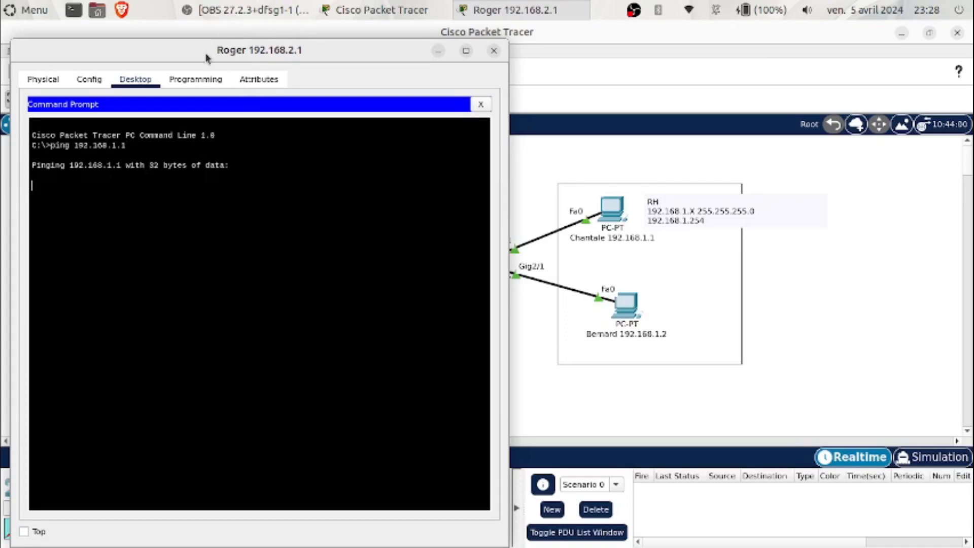
left_click_drag(104, 49, 114, 50)
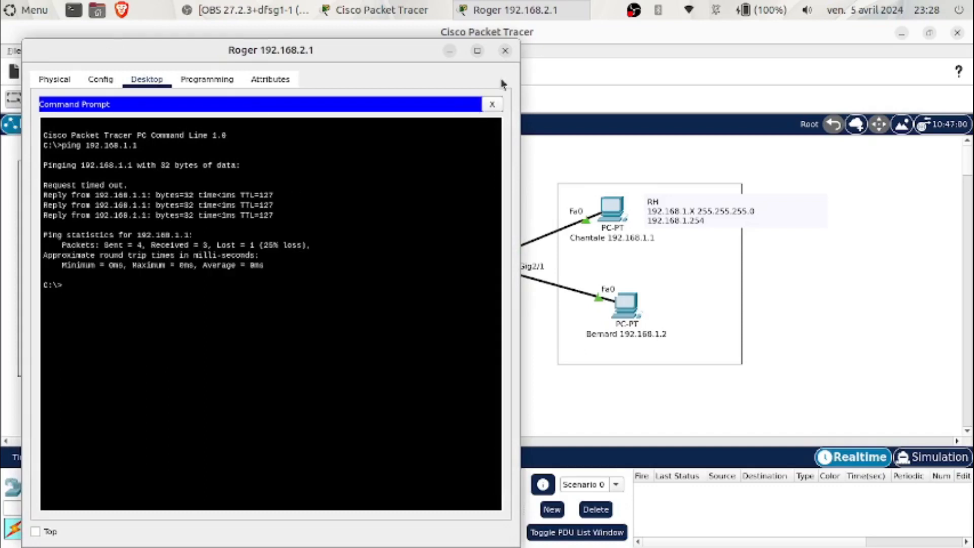
left_click(506, 51)
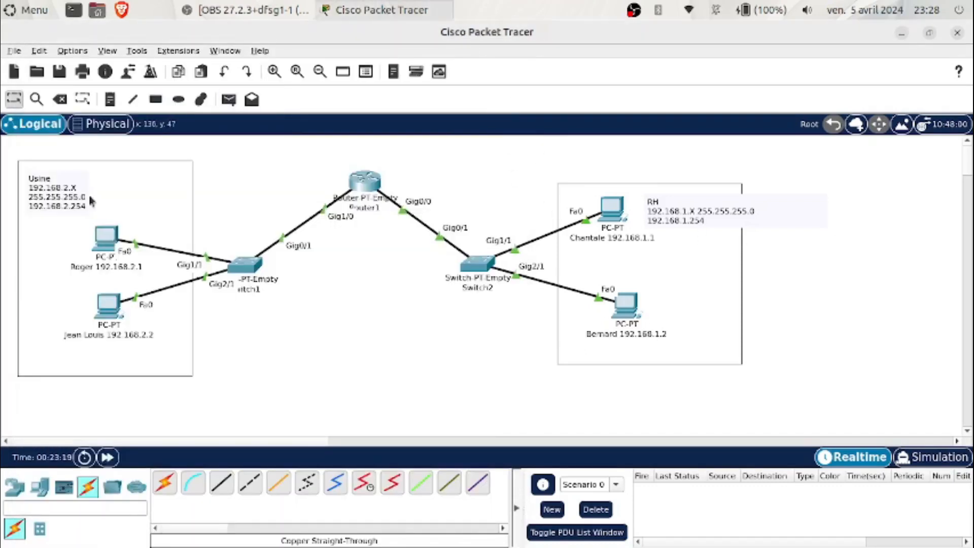
Step: Nudge Switch2, Router1 and Switch1 slightly on the workspace, keeping the router between the two switches
left_click_drag(482, 268, 478, 271)
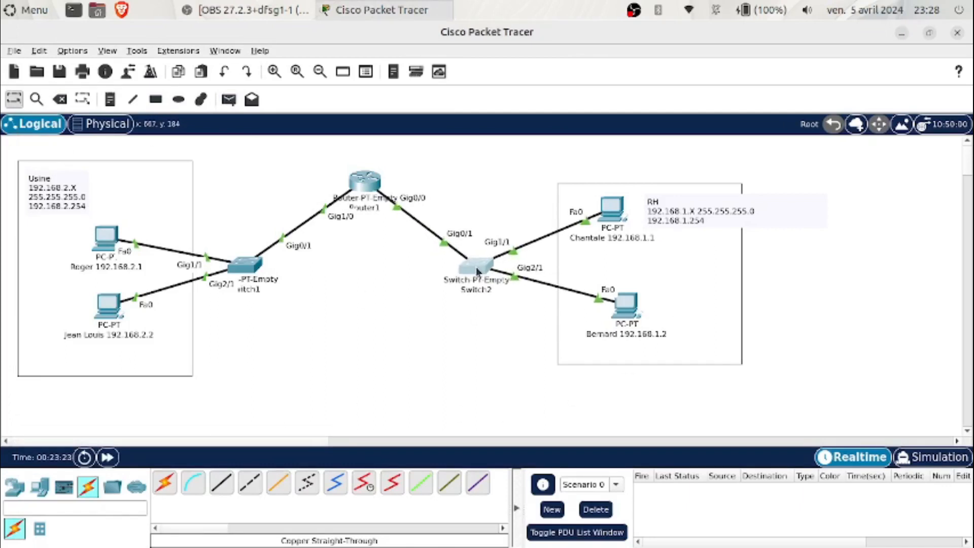
left_click_drag(363, 182, 358, 170)
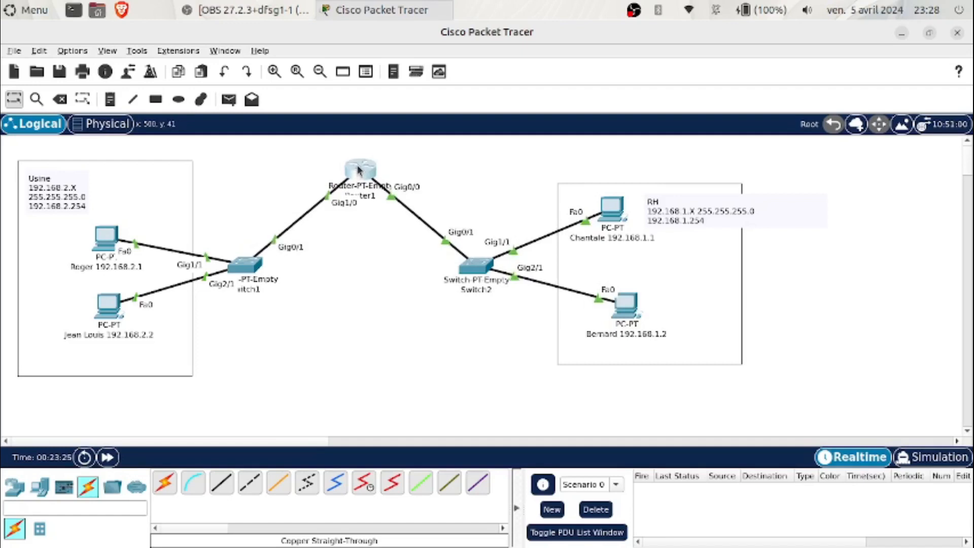
left_click(357, 258)
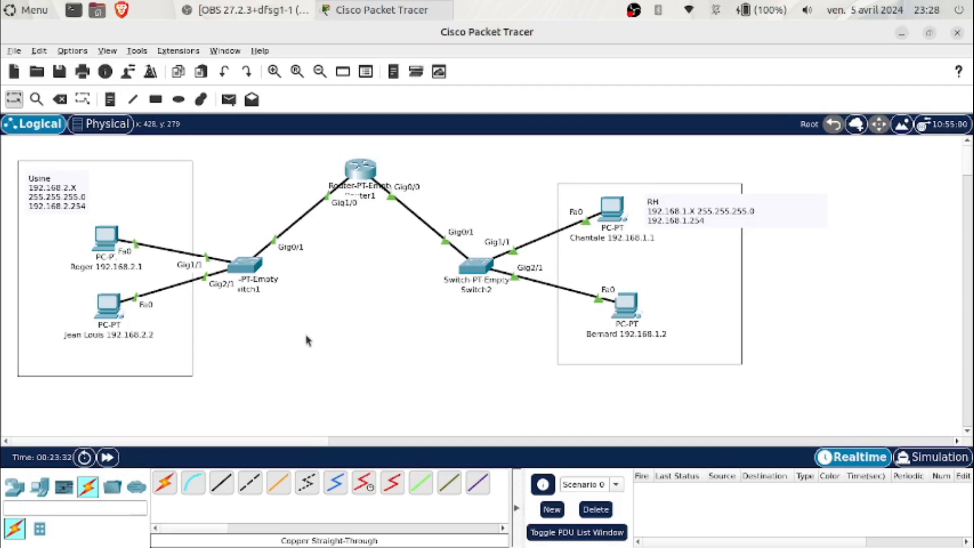
mouse_move(358, 174)
left_mouse_down()
mouse_move(332, 178)
mouse_move(417, 178)
mouse_move(284, 177)
mouse_move(469, 164)
mouse_move(272, 177)
mouse_move(364, 213)
mouse_move(444, 195)
mouse_move(281, 194)
mouse_move(405, 197)
mouse_move(331, 182)
mouse_move(380, 179)
mouse_move(369, 178)
left_mouse_up()
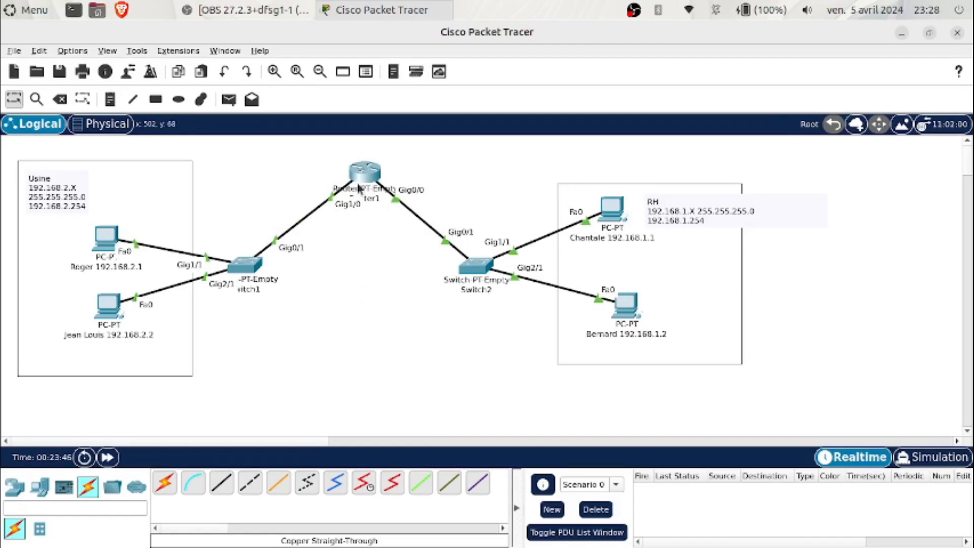
mouse_move(363, 182)
left_mouse_down()
mouse_move(360, 214)
mouse_move(359, 172)
mouse_move(358, 199)
mouse_move(354, 172)
mouse_move(357, 189)
left_mouse_up()
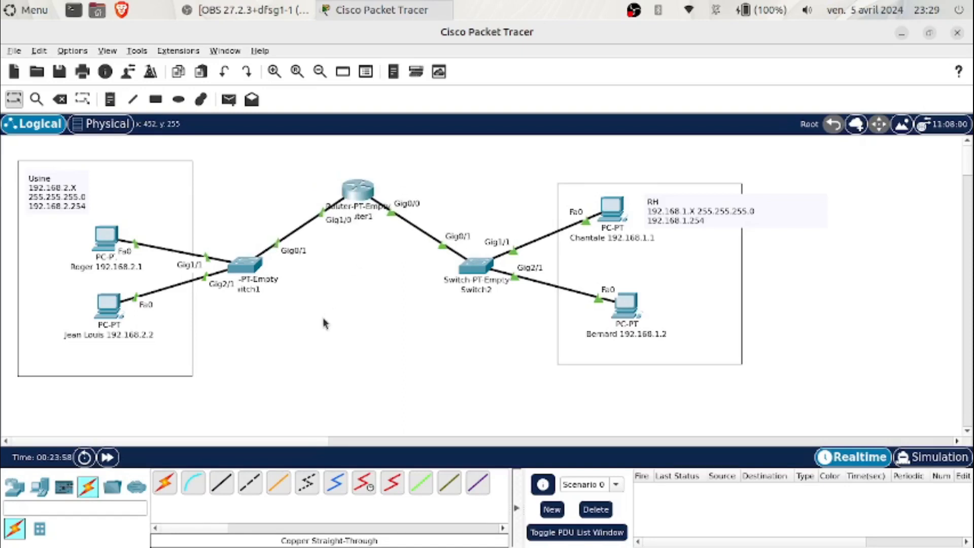
mouse_move(249, 270)
left_mouse_down()
mouse_move(231, 227)
mouse_move(243, 241)
mouse_move(245, 218)
mouse_move(254, 282)
mouse_move(249, 243)
mouse_move(263, 275)
mouse_move(265, 238)
mouse_move(250, 264)
left_mouse_up()
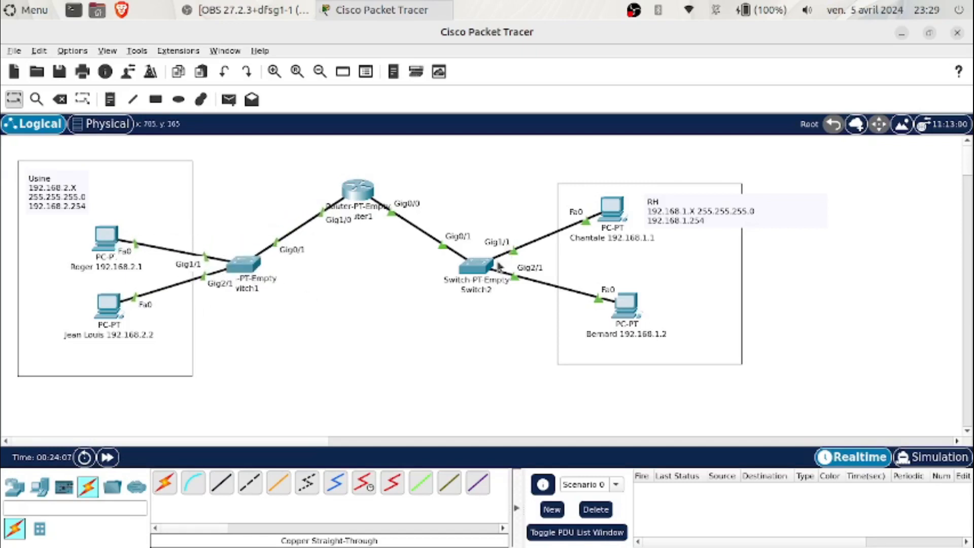